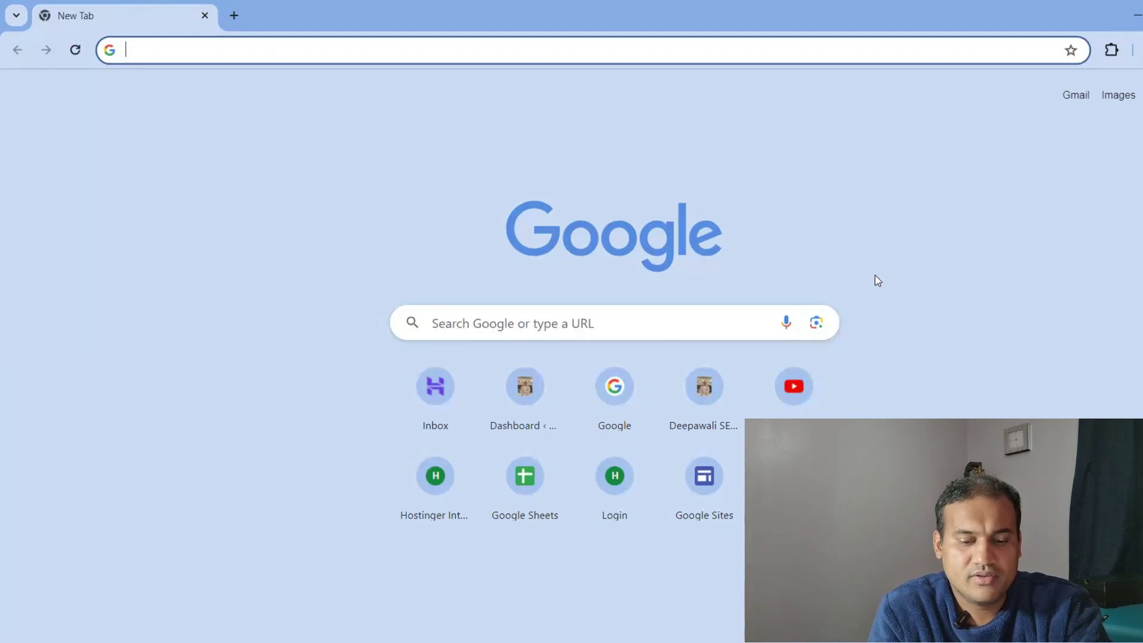
# Load the Google Sites start page at sites.google.com/new from the address bar suggestion
pyautogui.write('sites.google.com')
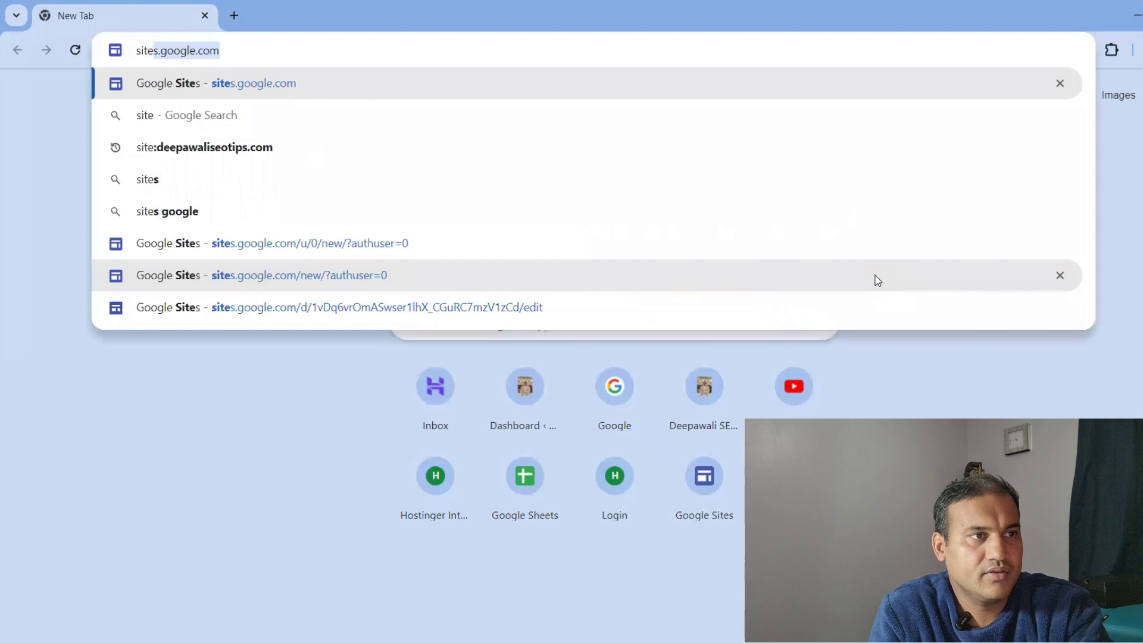
pyautogui.press('Return')
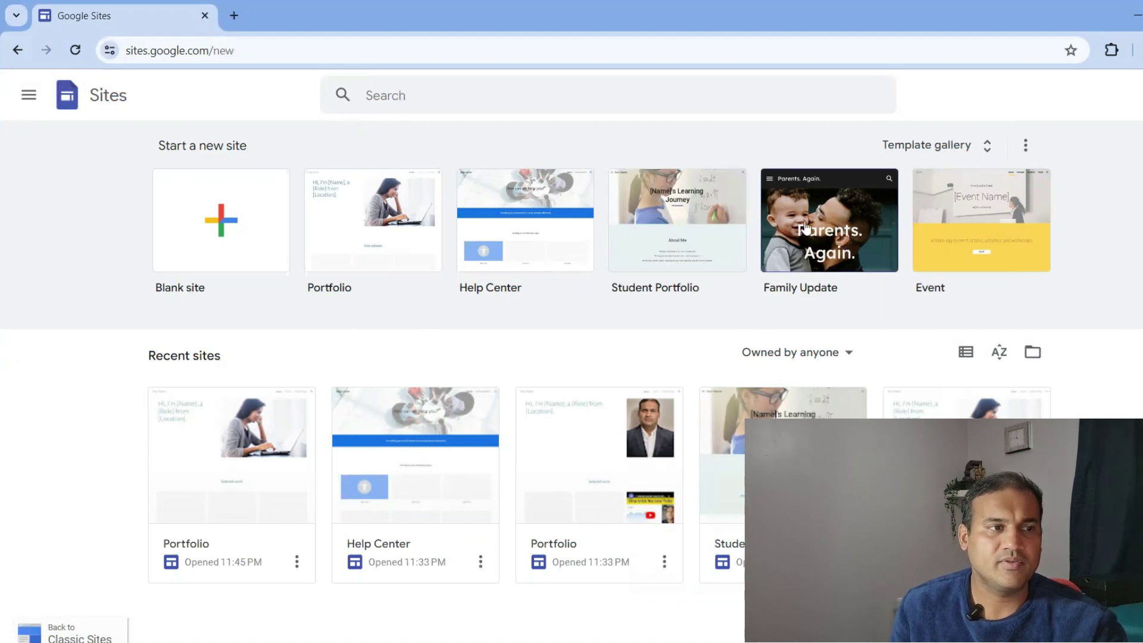
# Start a blank site, then return to the Google Sites home page
pyautogui.click(225, 226)
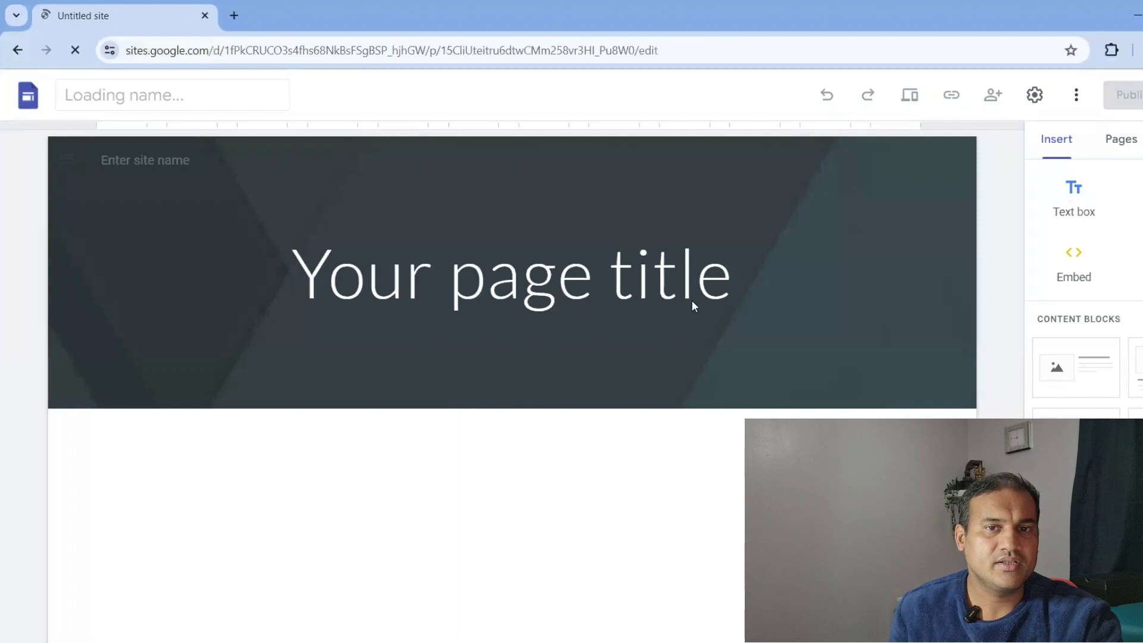
pyautogui.click(694, 294)
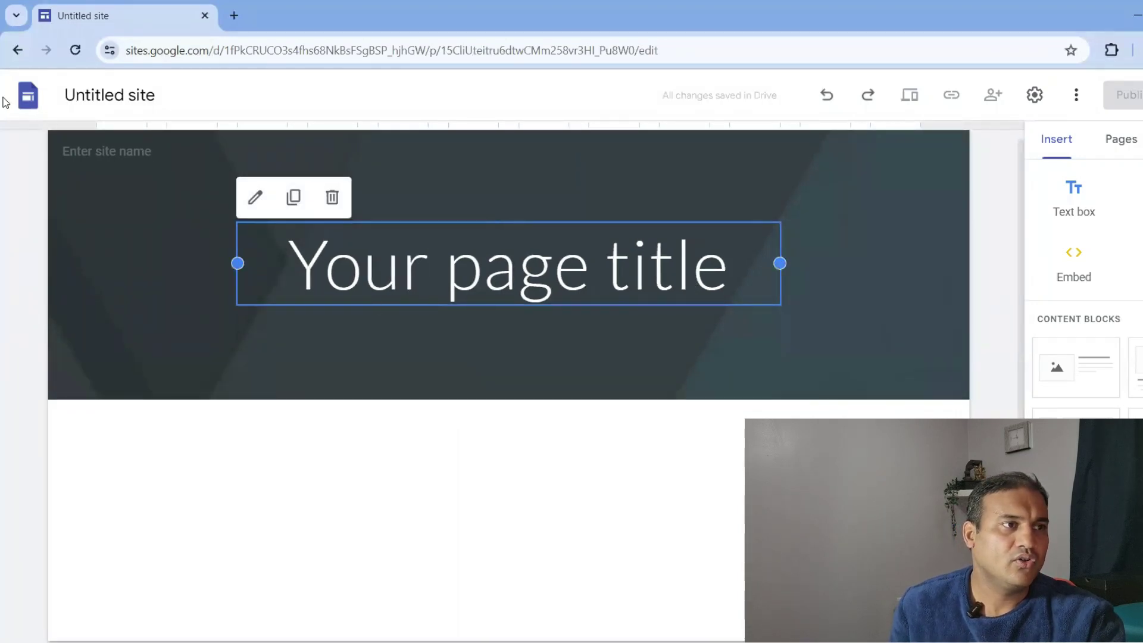
pyautogui.click(27, 100)
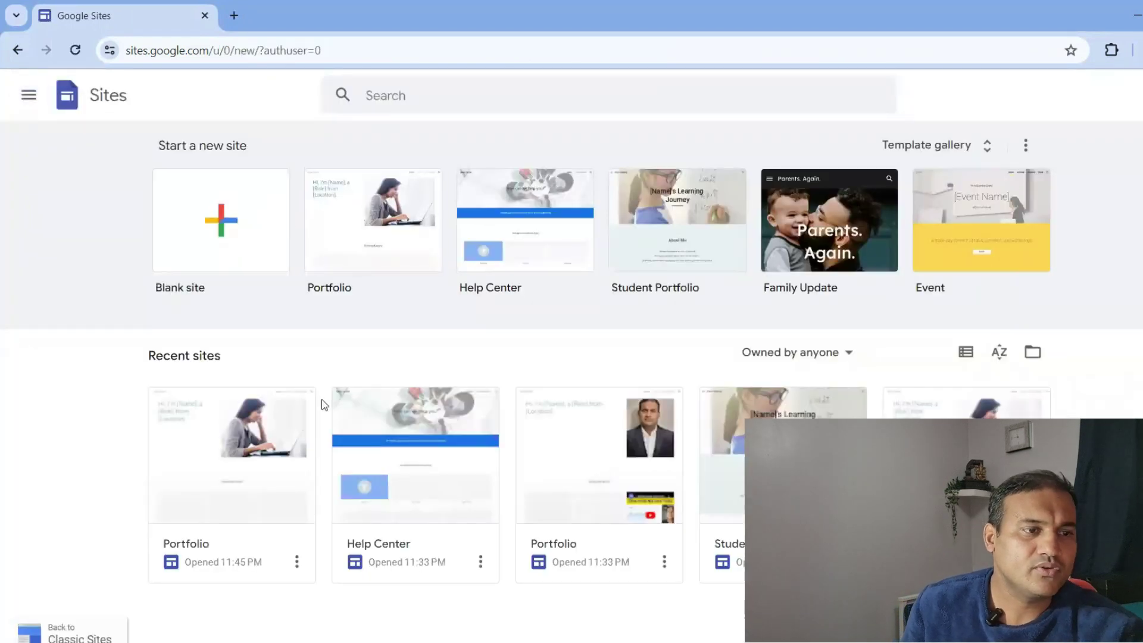
# Open the full template gallery and browse its Personal and Work template categories
pyautogui.click(952, 145)
pyautogui.scroll(-4, 679, 357)
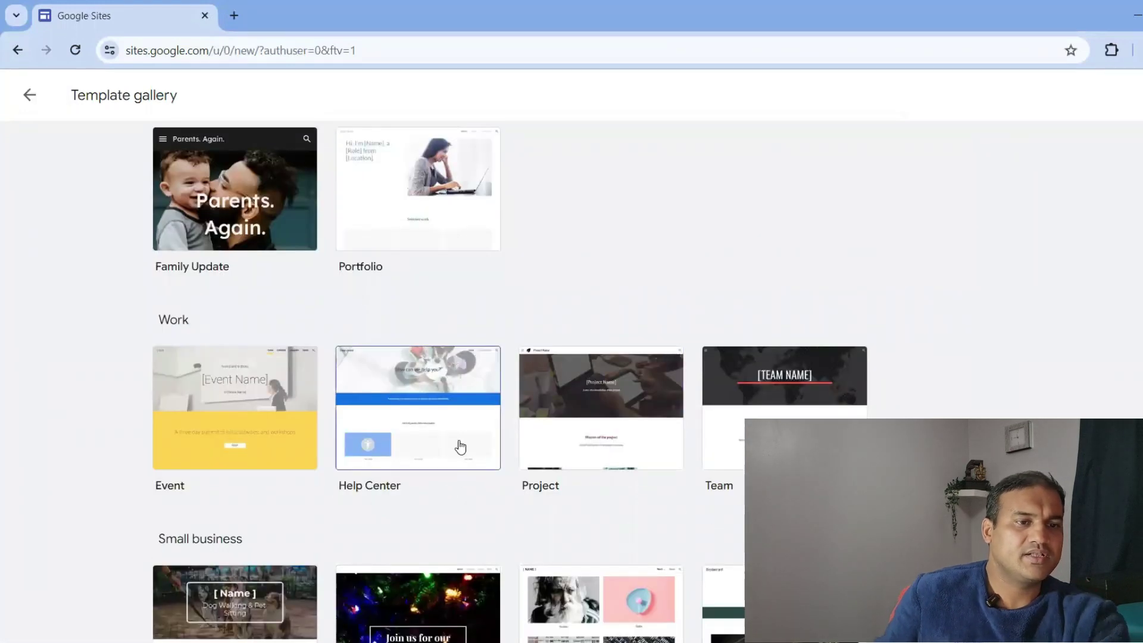
pyautogui.scroll(-5, 594, 446)
pyautogui.scroll(-3, 596, 445)
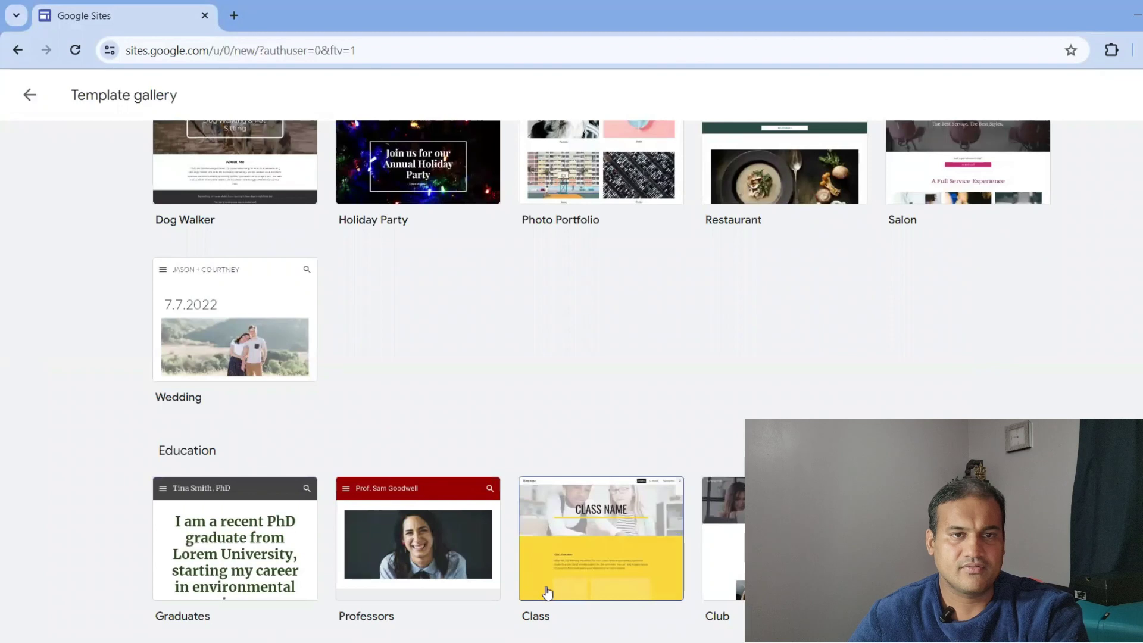
pyautogui.scroll(3, 547, 592)
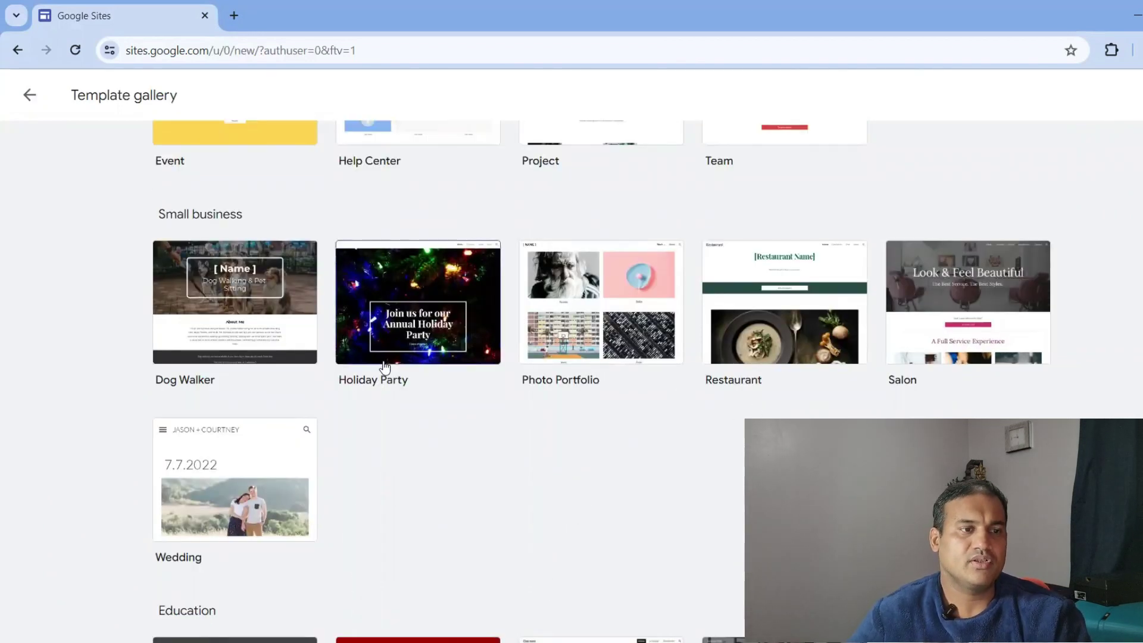
pyautogui.scroll(7, 407, 348)
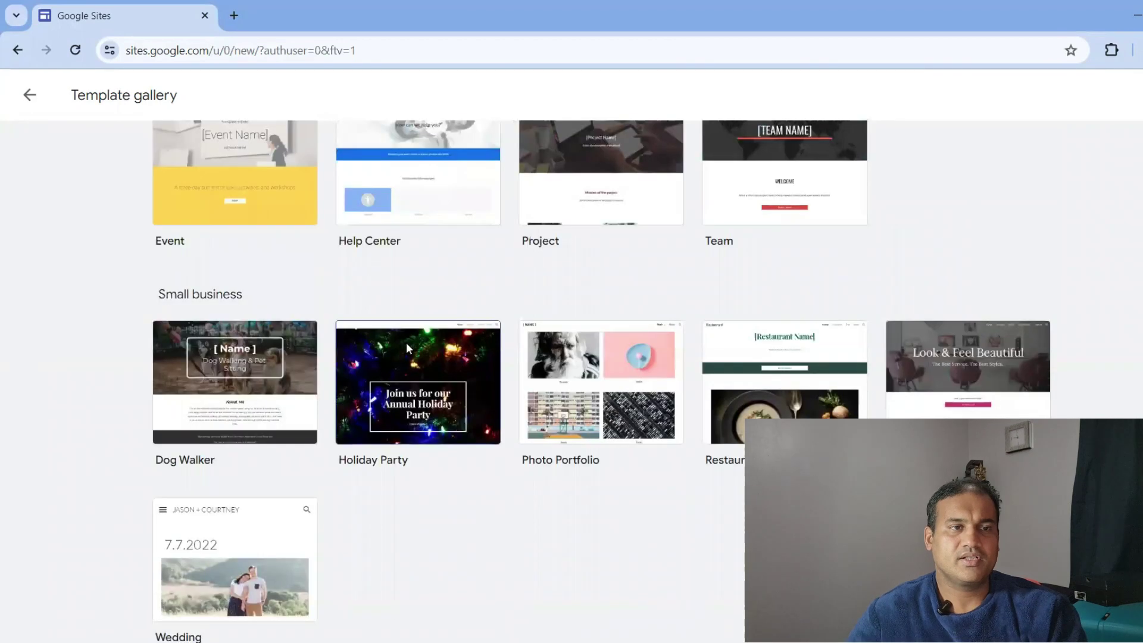
pyautogui.scroll(1, 409, 348)
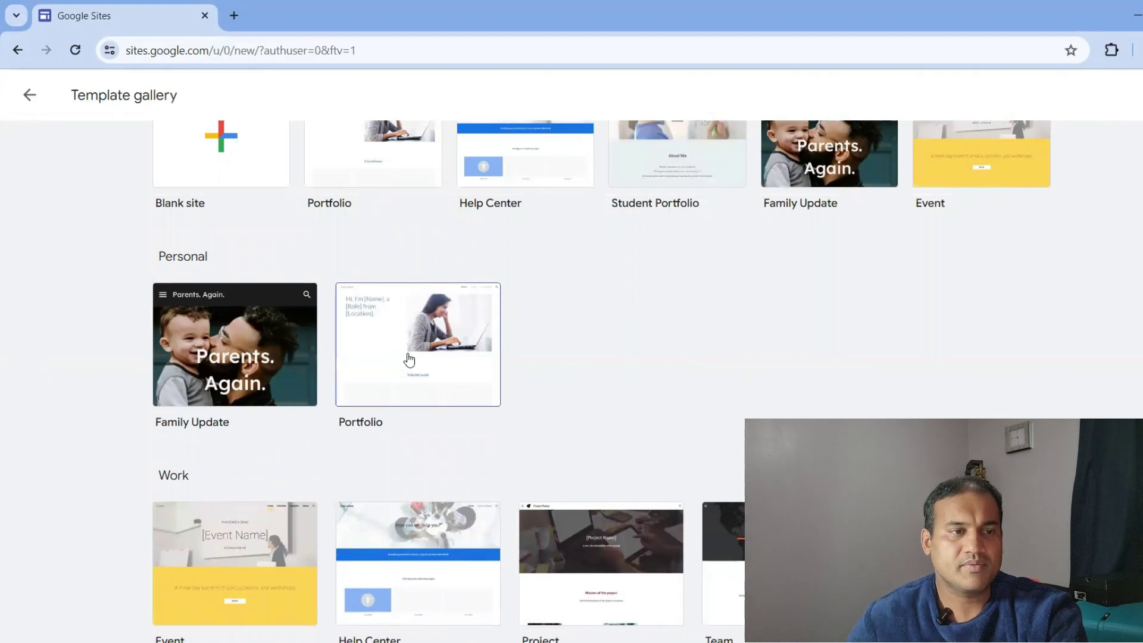
pyautogui.scroll(1, 409, 358)
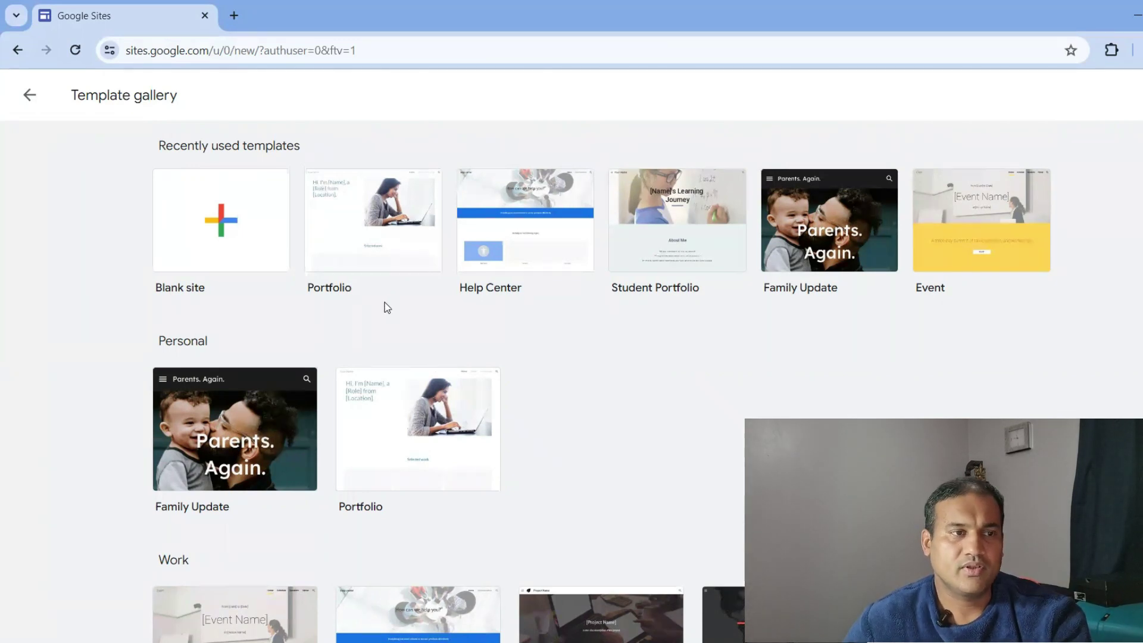
# Create a Portfolio-template site and replace its hero photo with the uploaded photo_ID headshot
pyautogui.click(367, 224)
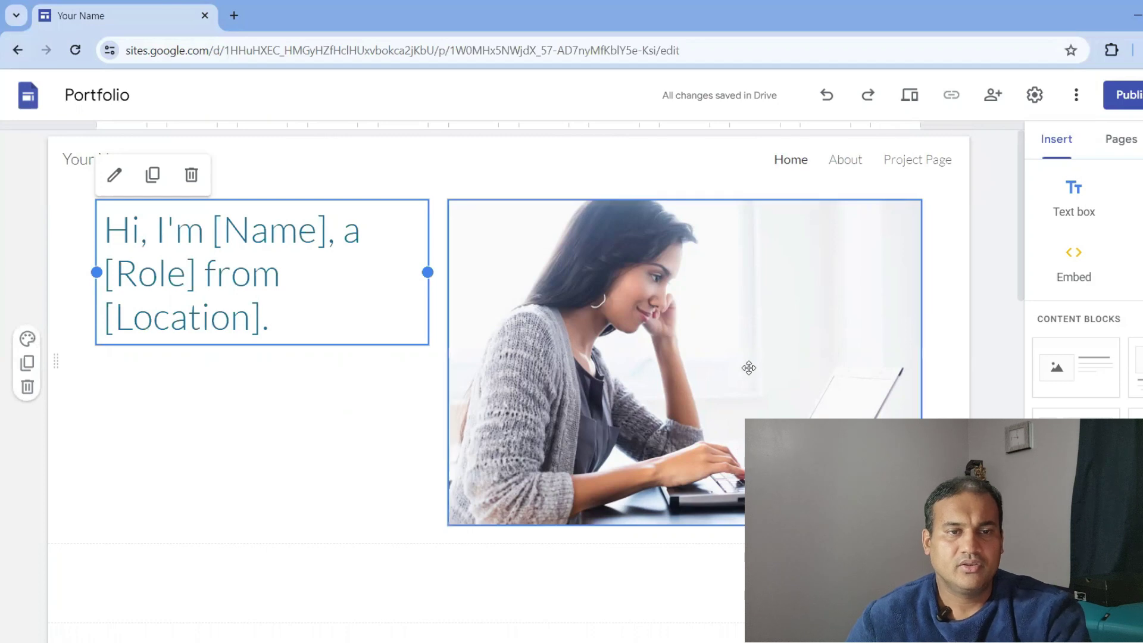
pyautogui.click(728, 356)
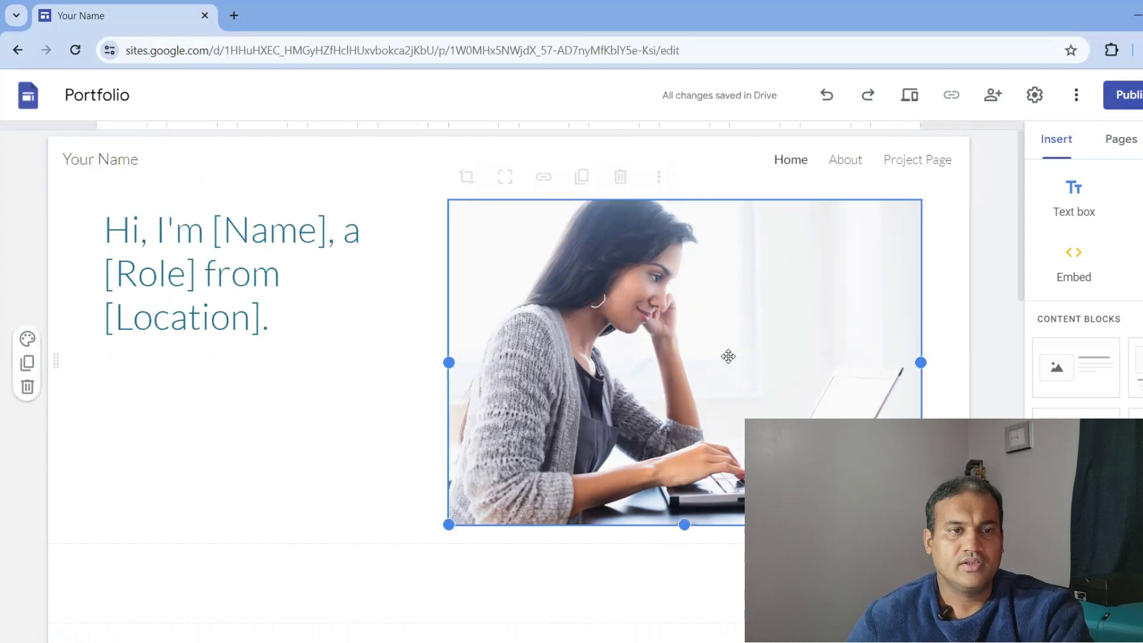
pyautogui.click(660, 177)
pyautogui.moveTo(714, 225)
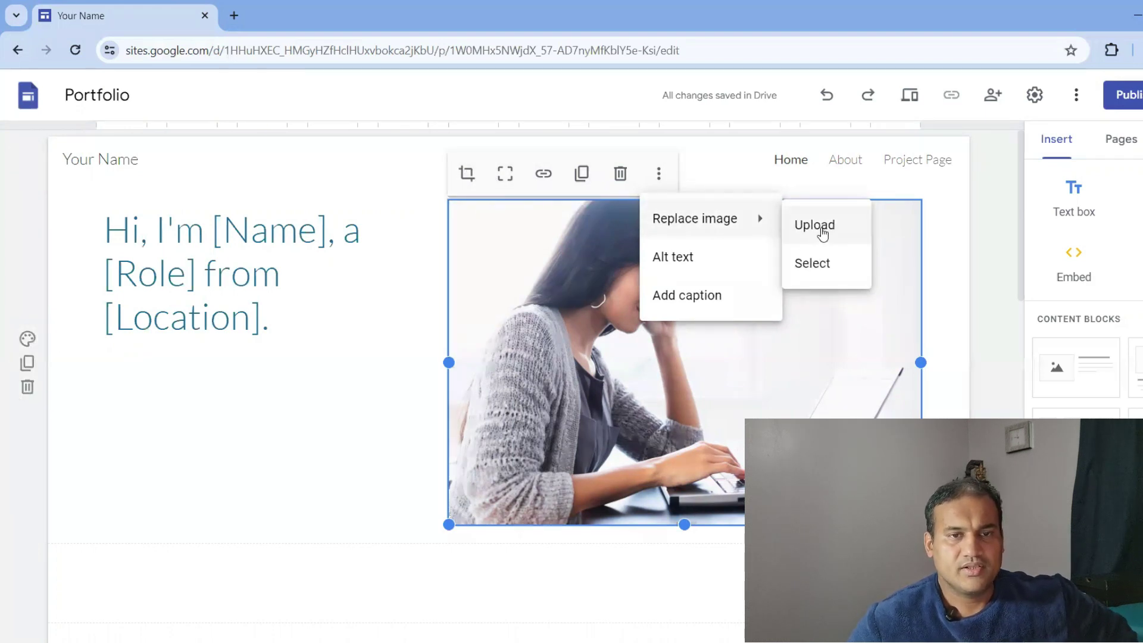
pyautogui.click(822, 231)
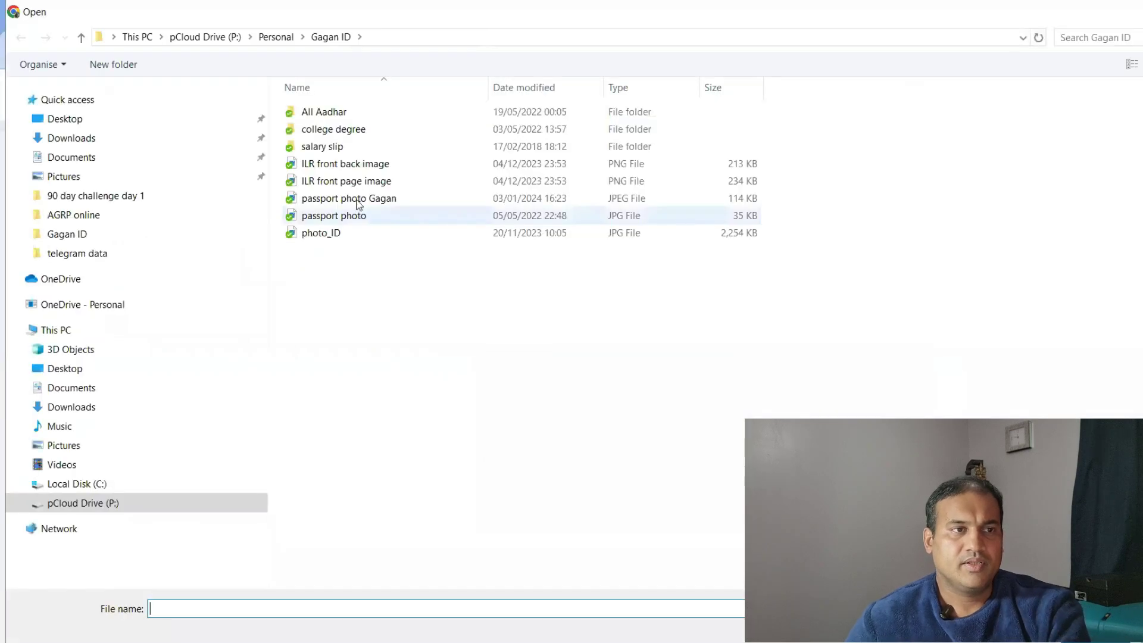
pyautogui.doubleClick(391, 236)
pyautogui.moveTo(693, 362); pyautogui.dragTo(660, 361)
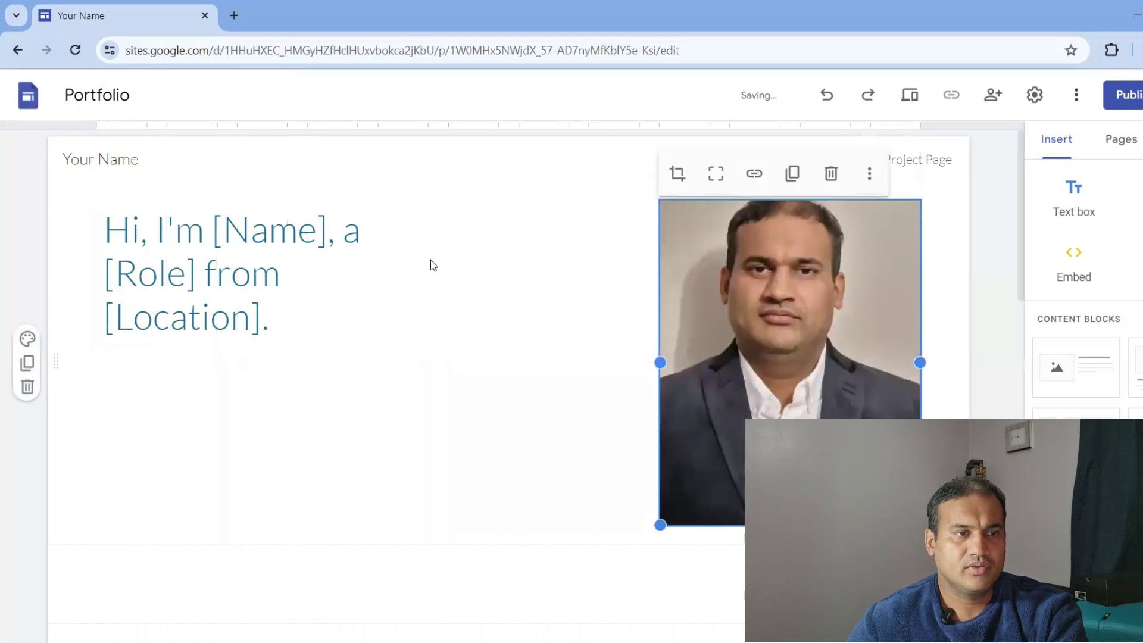
# Widen the intro heading box and replace [Name] with the owner's full name
pyautogui.click(407, 260)
pyautogui.moveTo(428, 272); pyautogui.dragTo(638, 250)
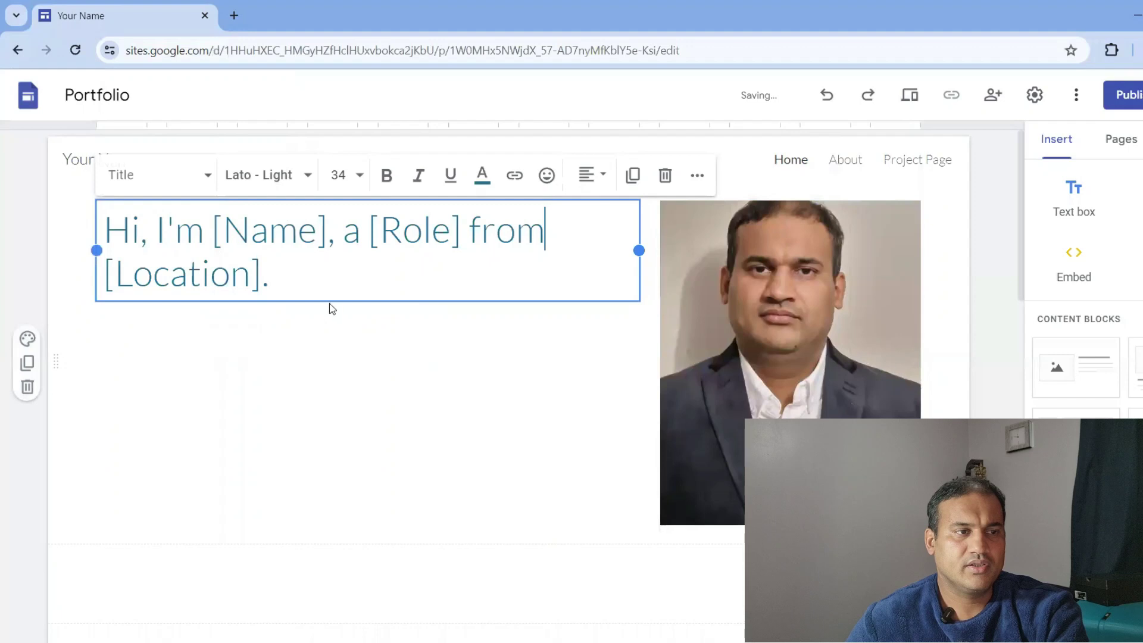
pyautogui.click(298, 232)
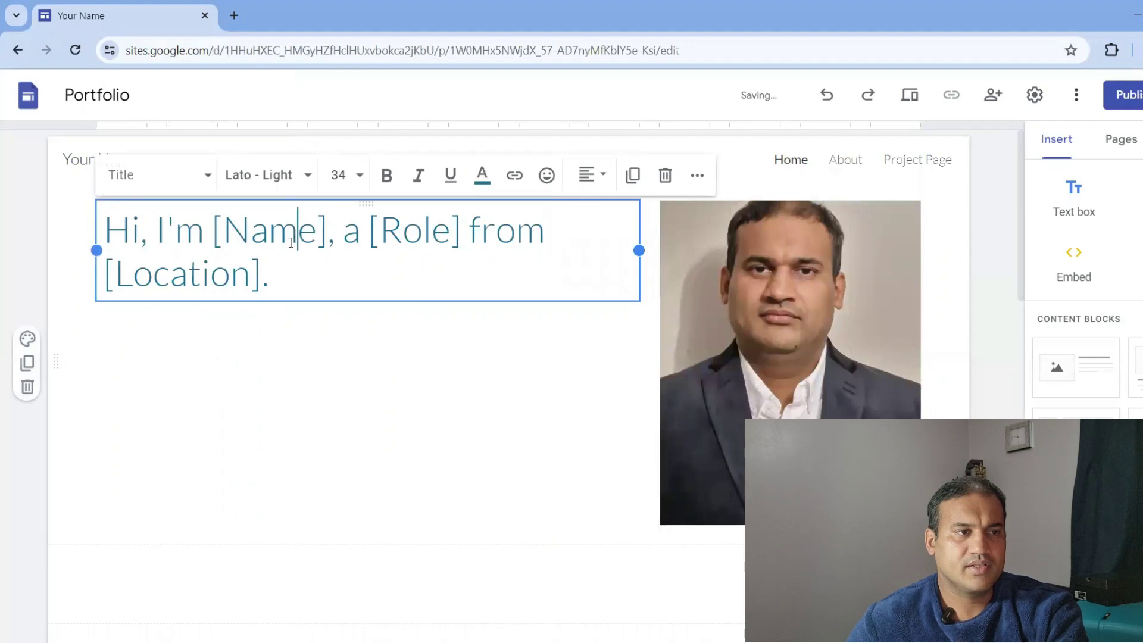
pyautogui.click(331, 232)
pyautogui.press('BackSpace')
pyautogui.press('BackSpace')
pyautogui.press('BackSpace')
pyautogui.press('BackSpace')
pyautogui.press('BackSpace')
pyautogui.press('BackSpace')
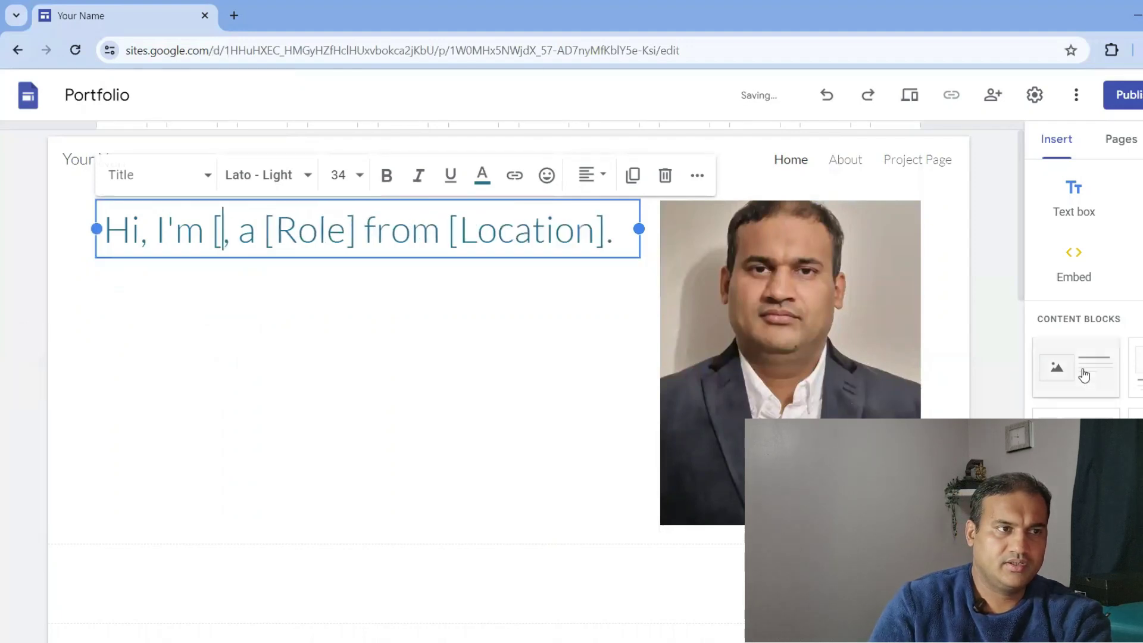
pyautogui.write('Gagan')
pyautogui.press('BackSpace')
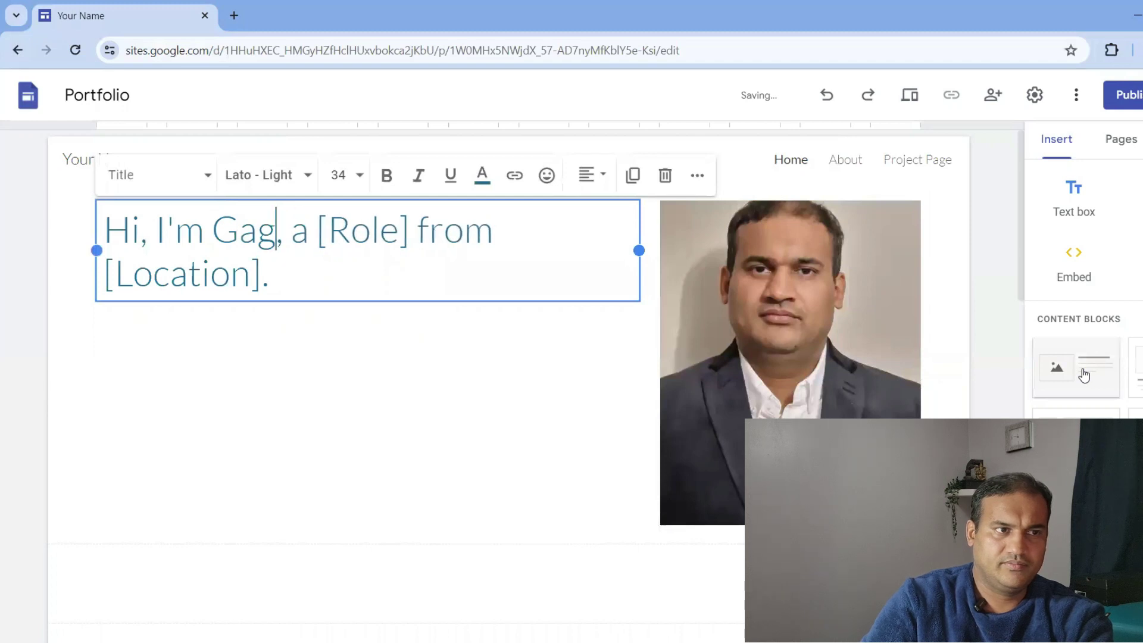
pyautogui.write('an Agrawa')
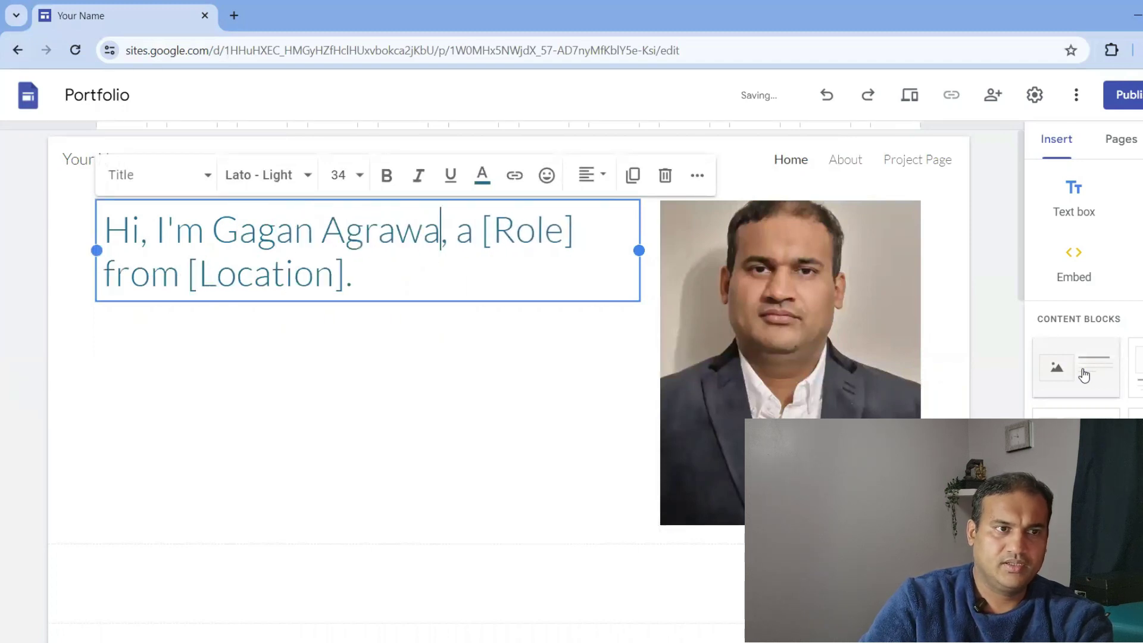
pyautogui.write('l')
# Replace [Role] with 'Blogger and a content creator', [Location] with 'UK', and paste the 10-years-blogging sentence
pyautogui.doubleClick(528, 230)
pyautogui.write('Blogger')
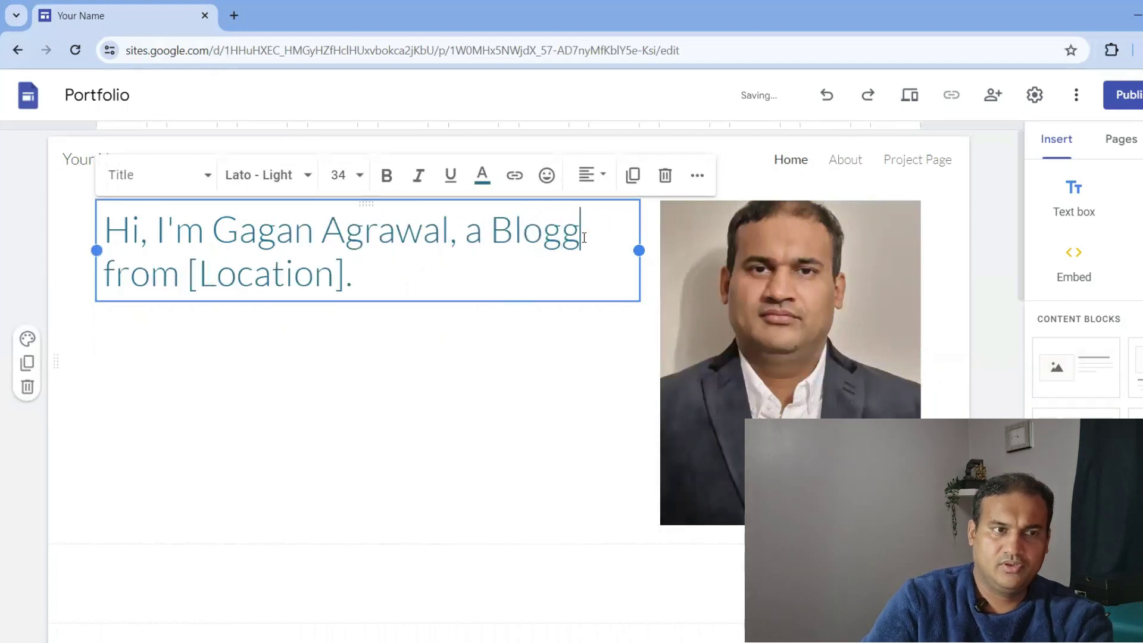
pyautogui.write(' and a co')
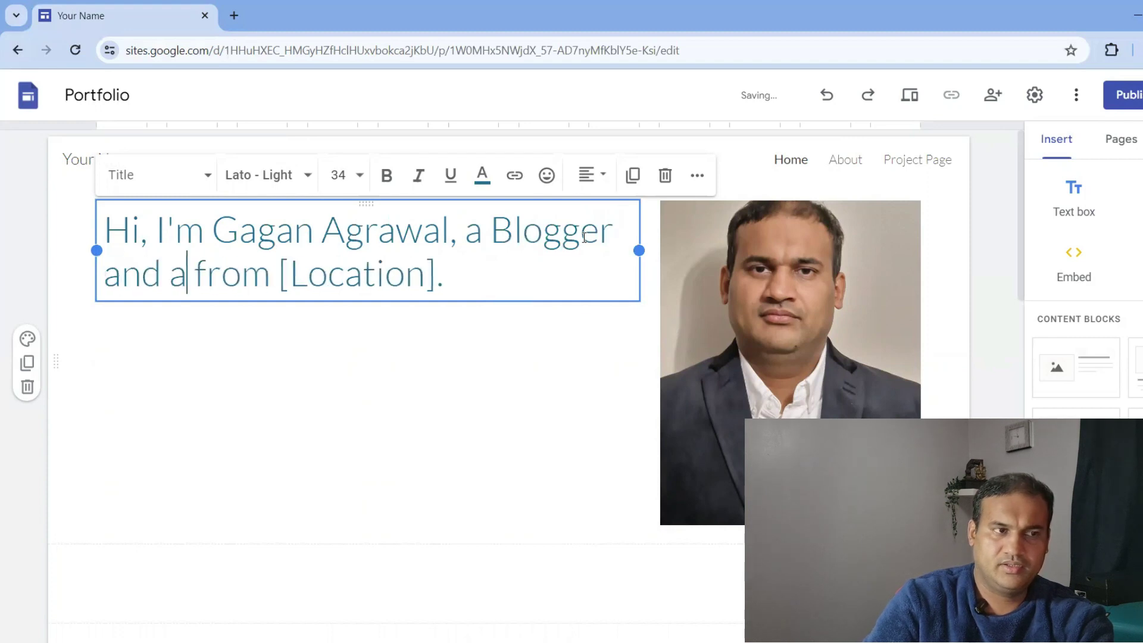
pyautogui.write('ntent creat')
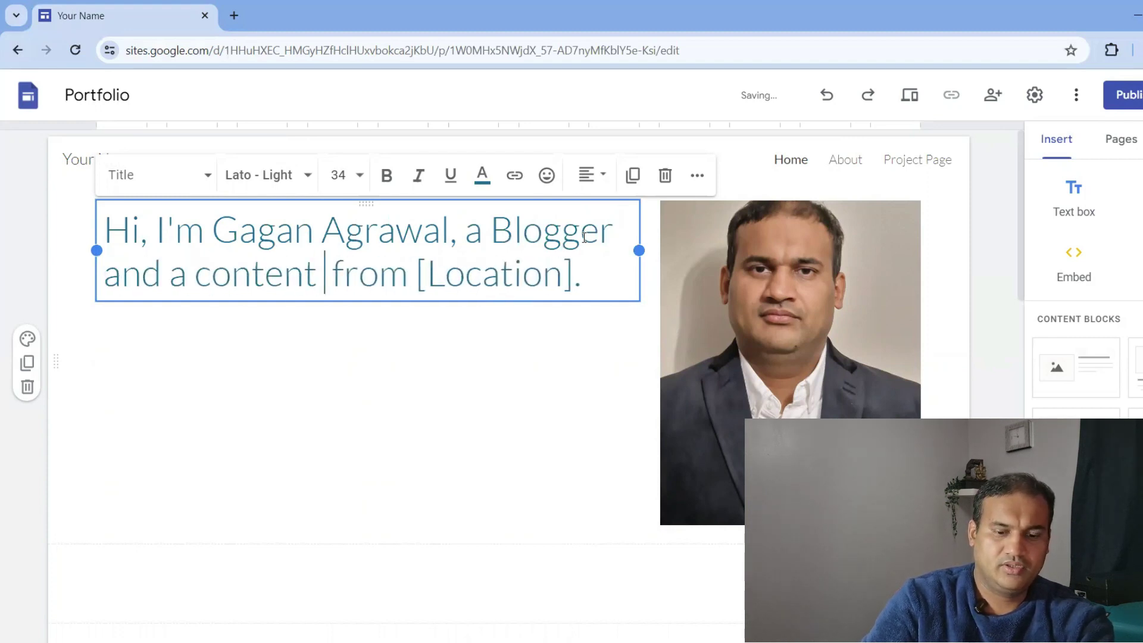
pyautogui.write('or')
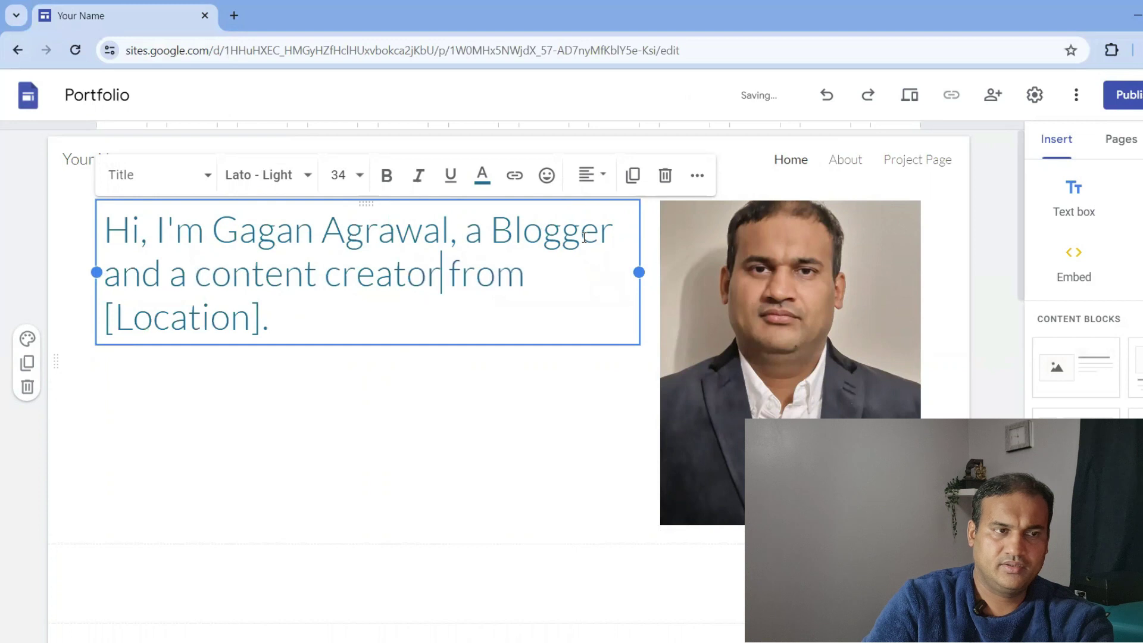
pyautogui.doubleClick(258, 320)
pyautogui.write('UK')
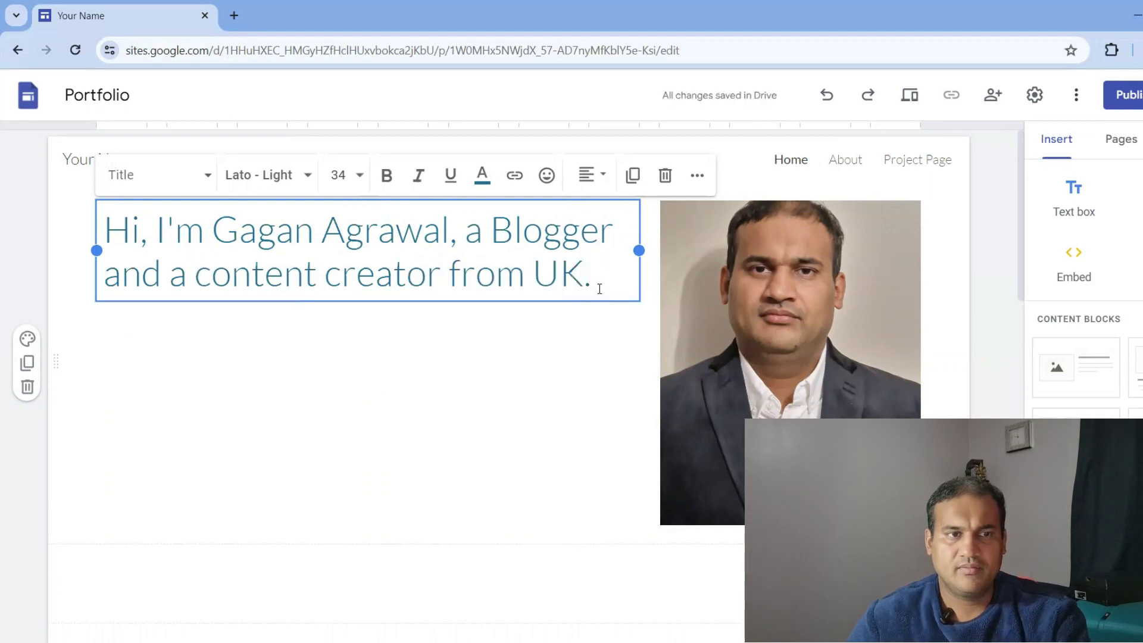
pyautogui.write('I have been doing blogging for past 10 years and have a good understanding of SEO.')
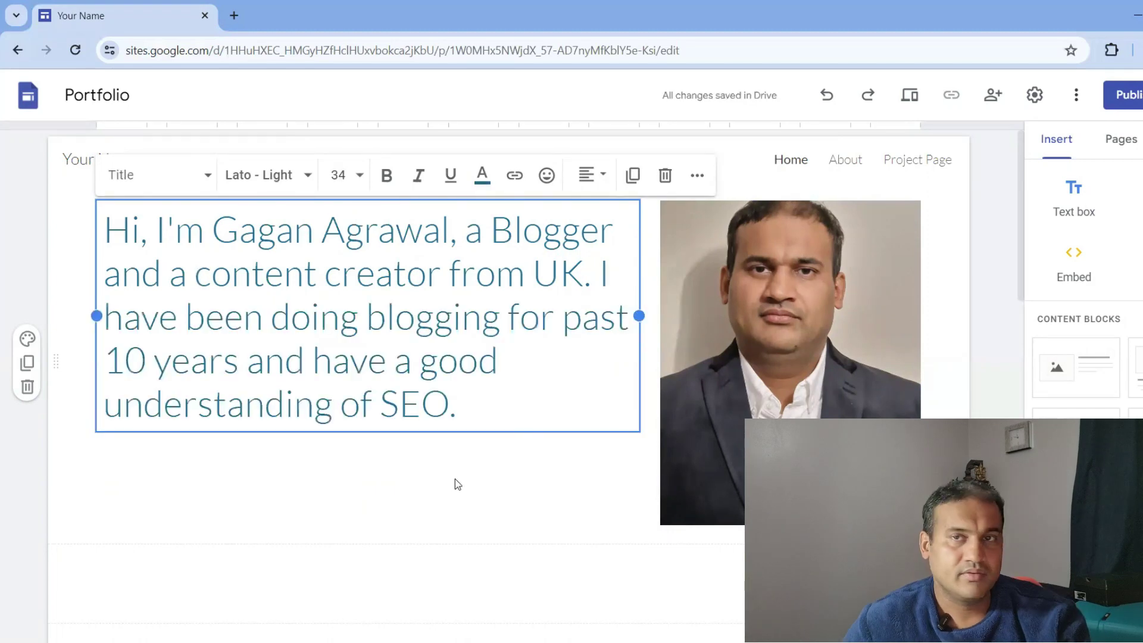
pyautogui.scroll(-1, 347, 505)
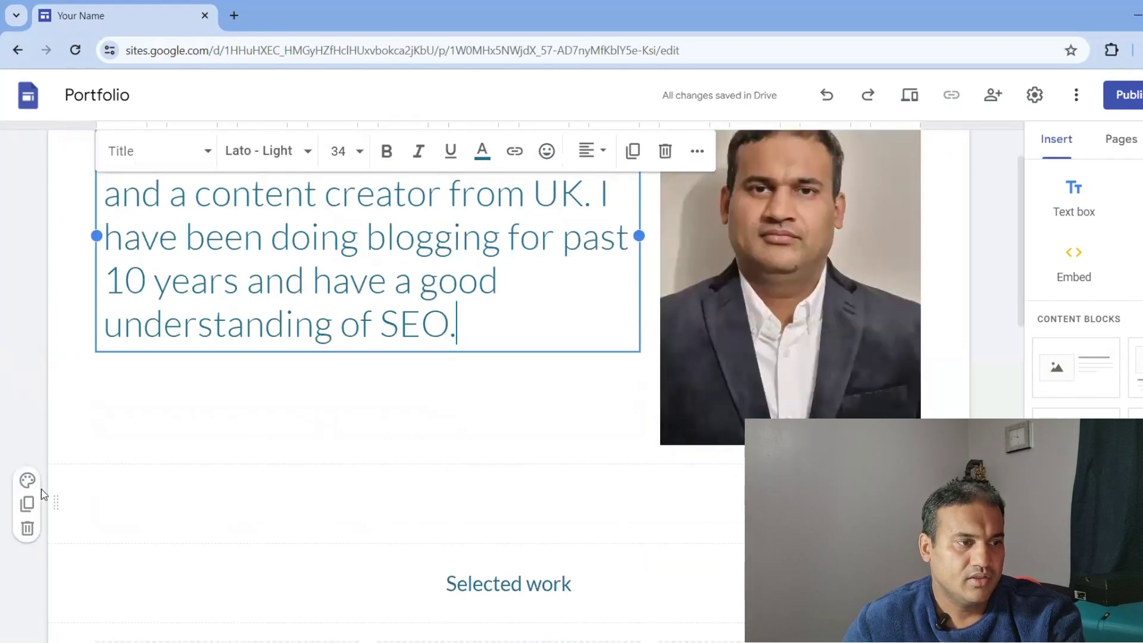
pyautogui.scroll(1, 73, 469)
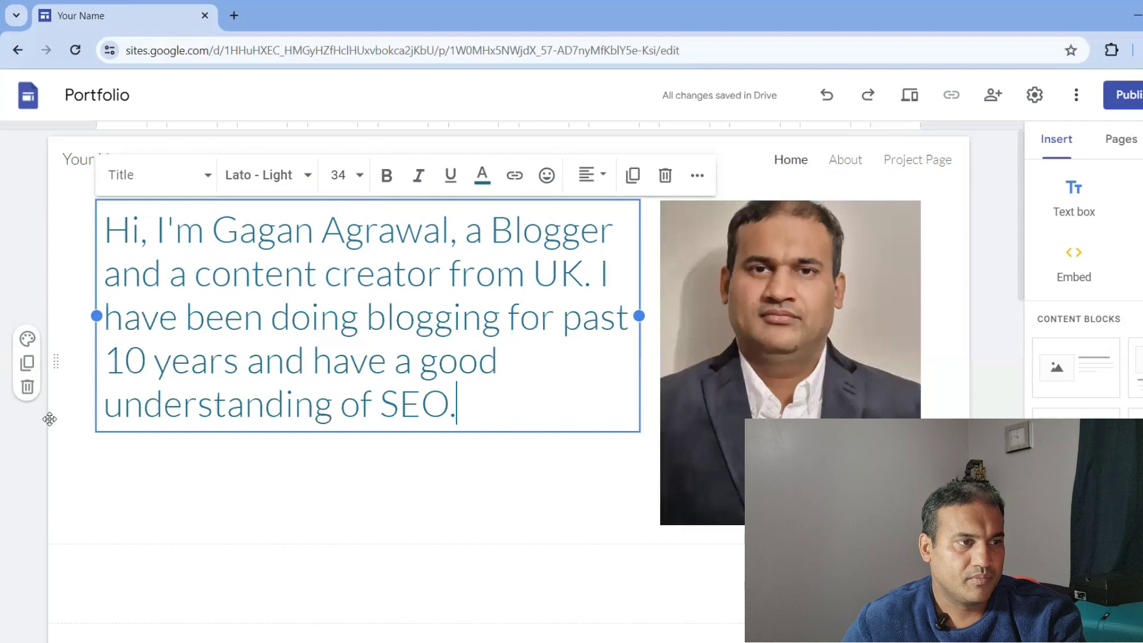
pyautogui.click(28, 340)
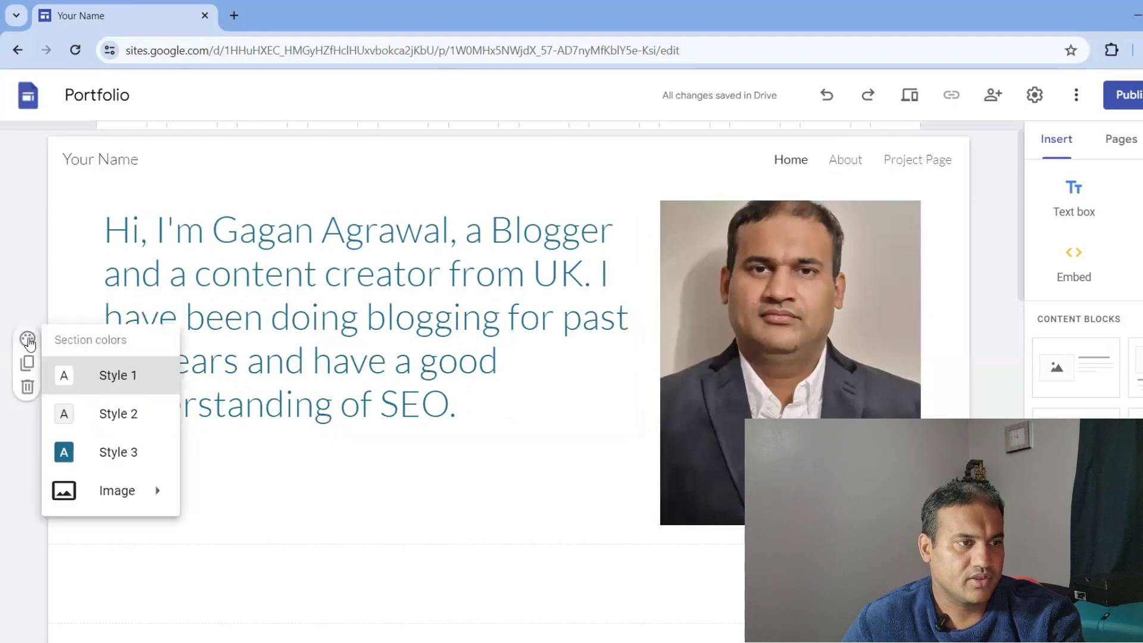
pyautogui.click(123, 450)
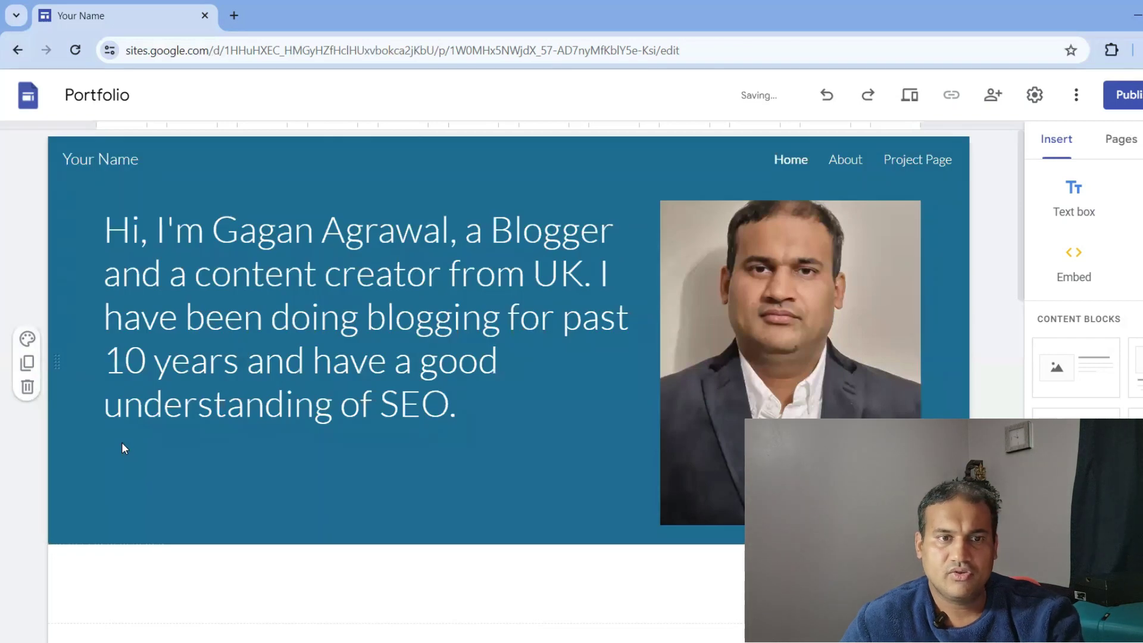
pyautogui.click(28, 339)
pyautogui.click(125, 413)
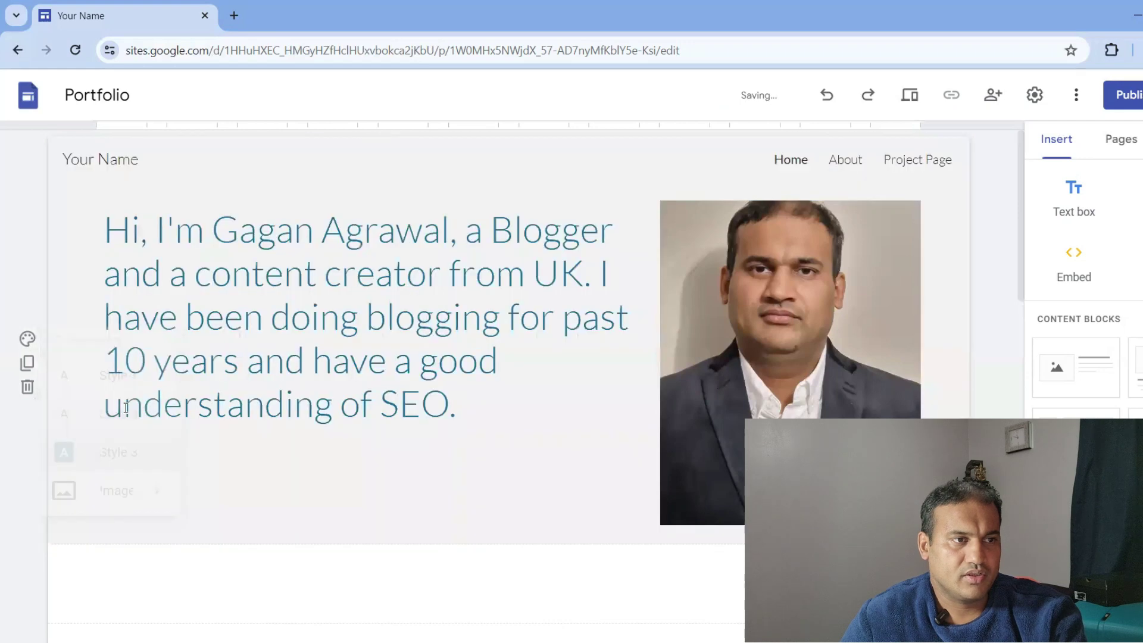
pyautogui.click(27, 339)
pyautogui.click(124, 374)
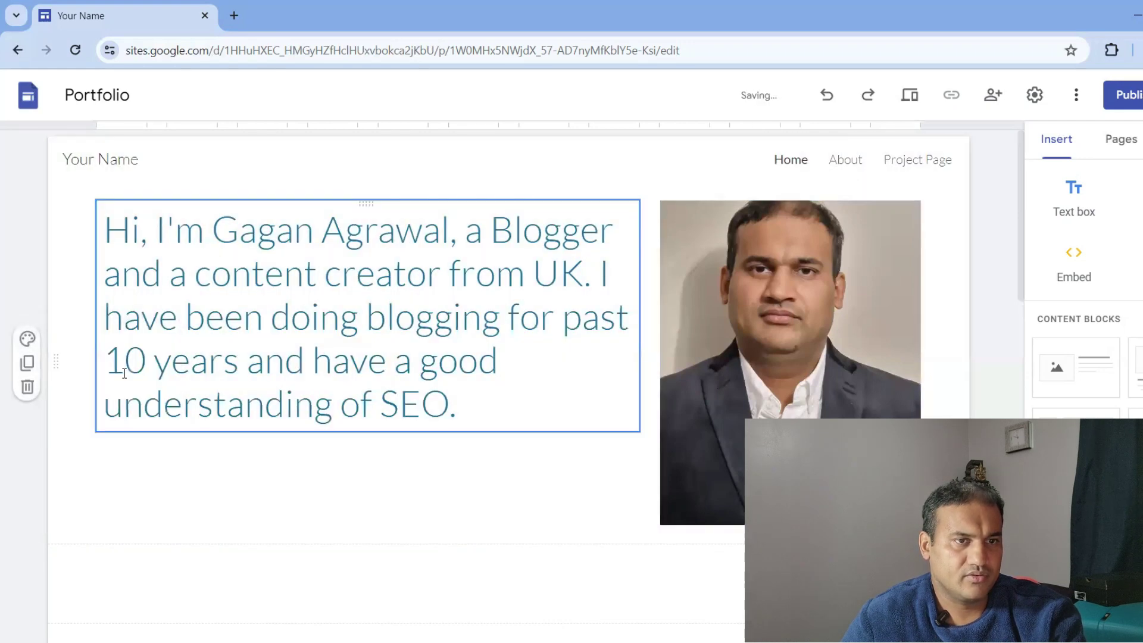
pyautogui.click(27, 338)
pyautogui.moveTo(135, 503)
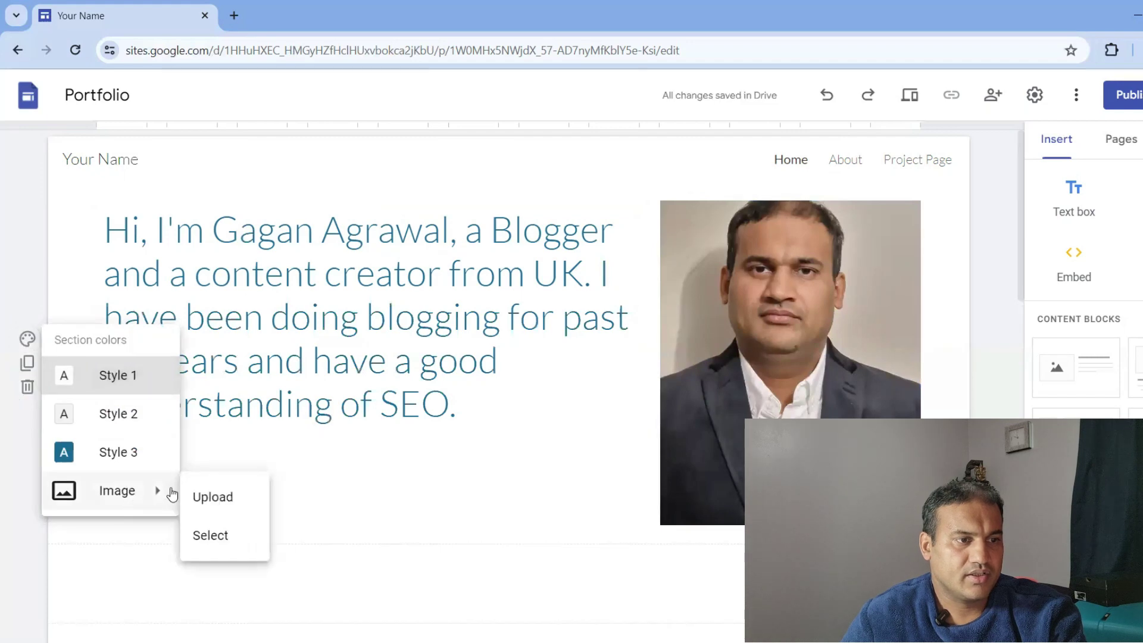
pyautogui.click(232, 497)
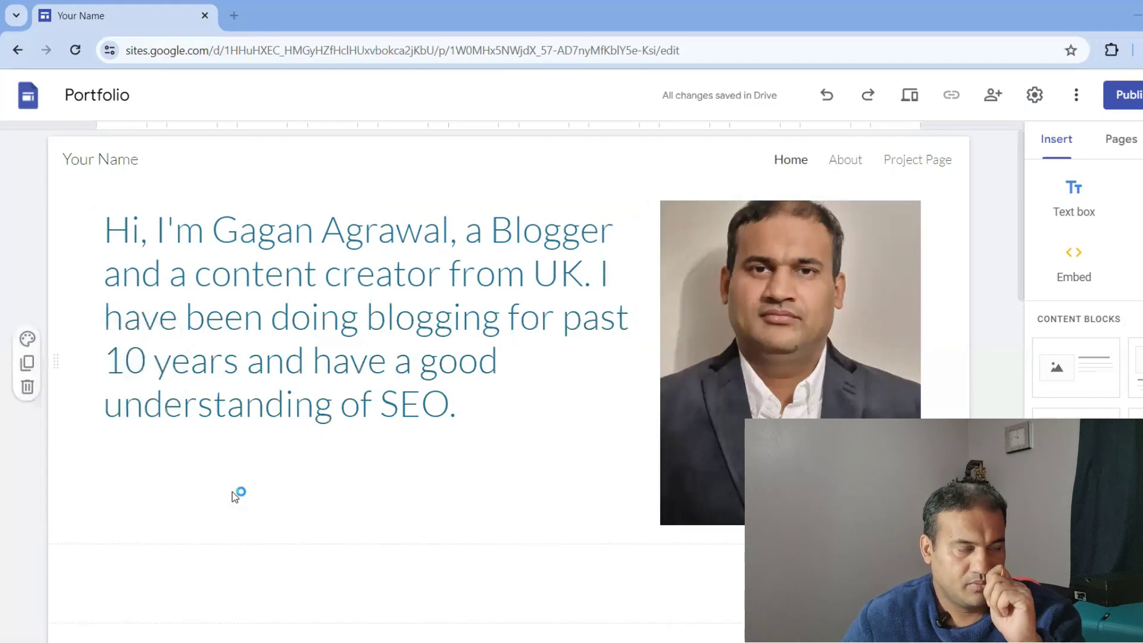
pyautogui.press('Escape')
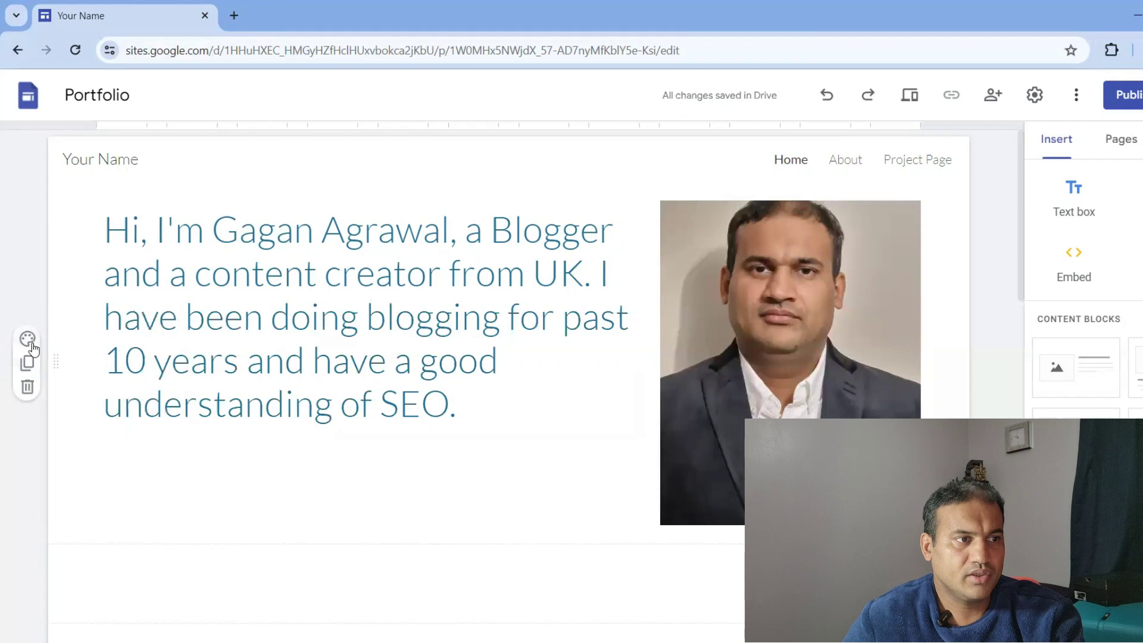
pyautogui.click(27, 338)
pyautogui.moveTo(173, 497)
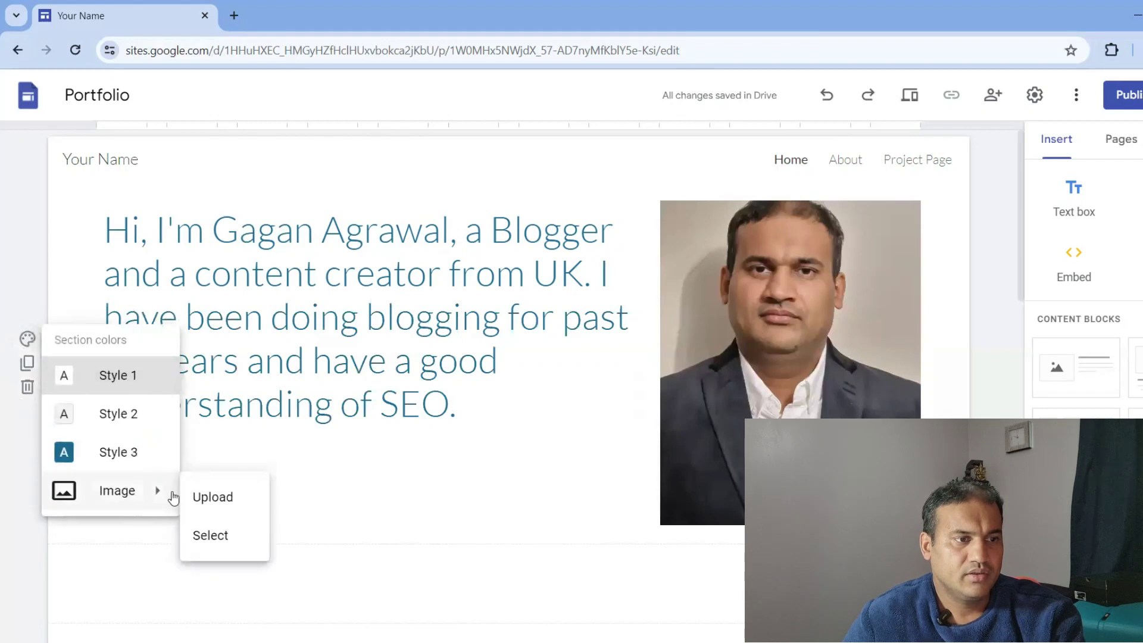
pyautogui.click(226, 530)
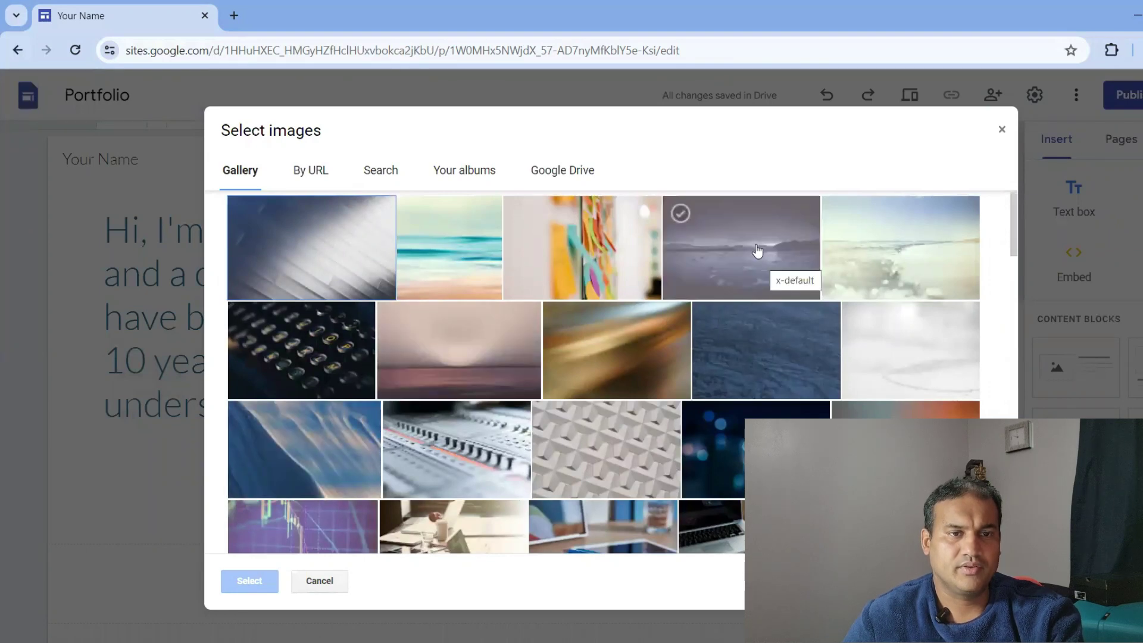
pyautogui.click(759, 268)
pyautogui.click(250, 581)
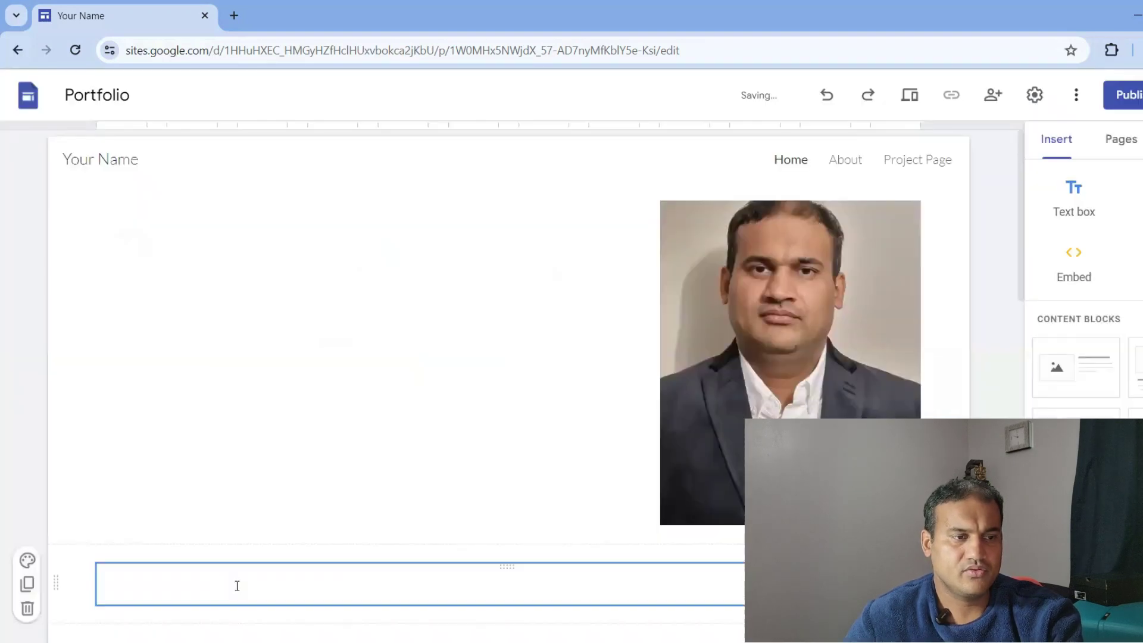
pyautogui.click(511, 578)
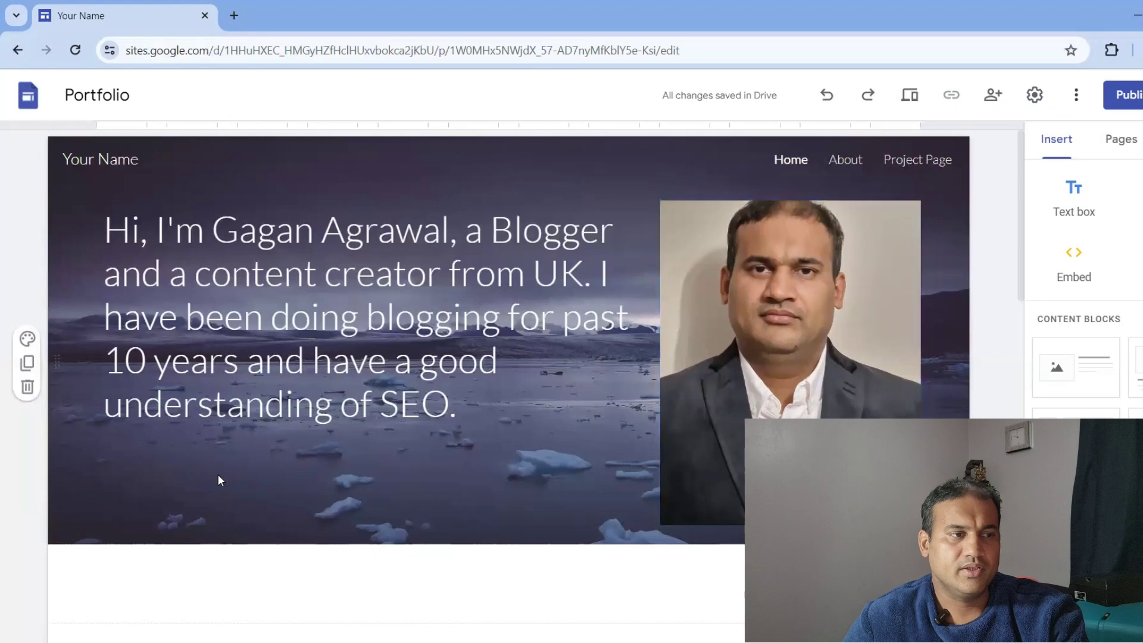
pyautogui.click(28, 348)
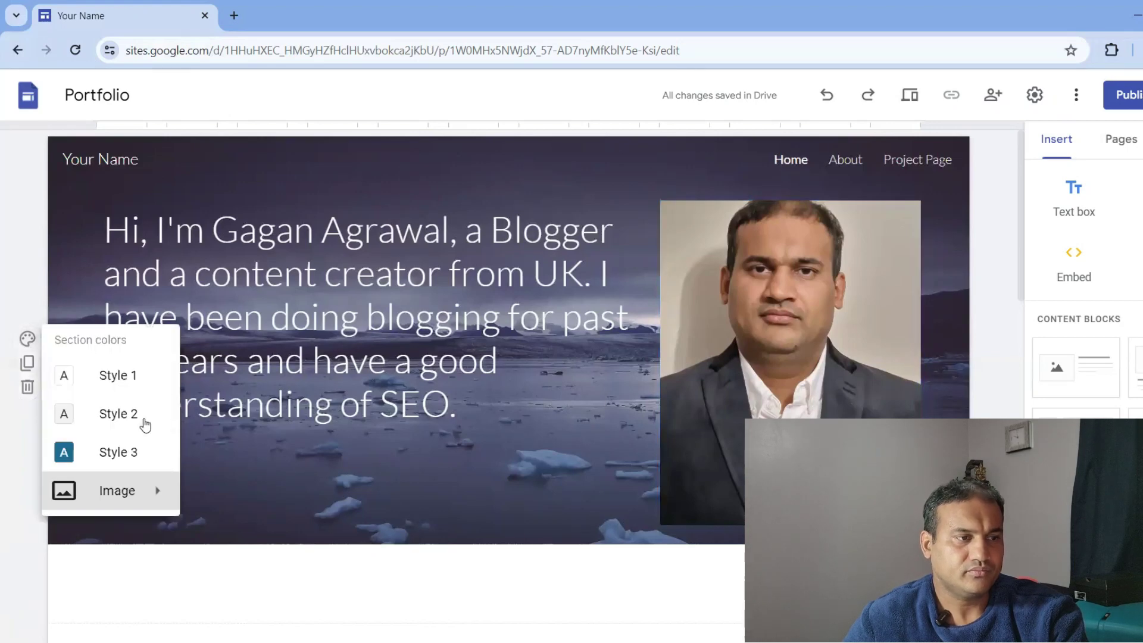
pyautogui.click(134, 453)
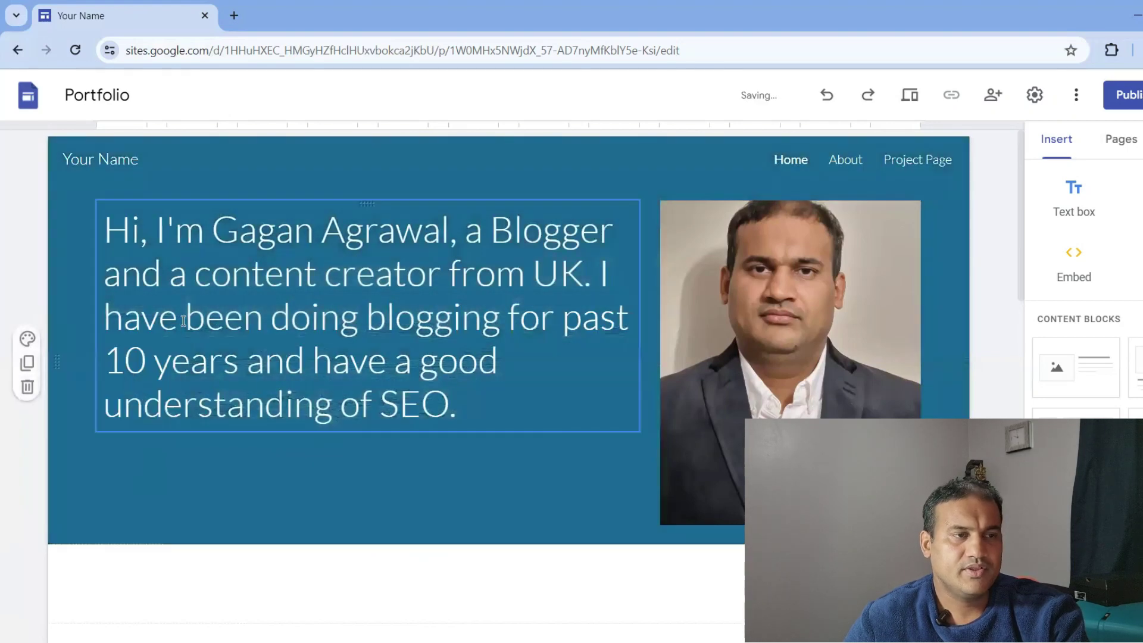
pyautogui.moveTo(138, 206)
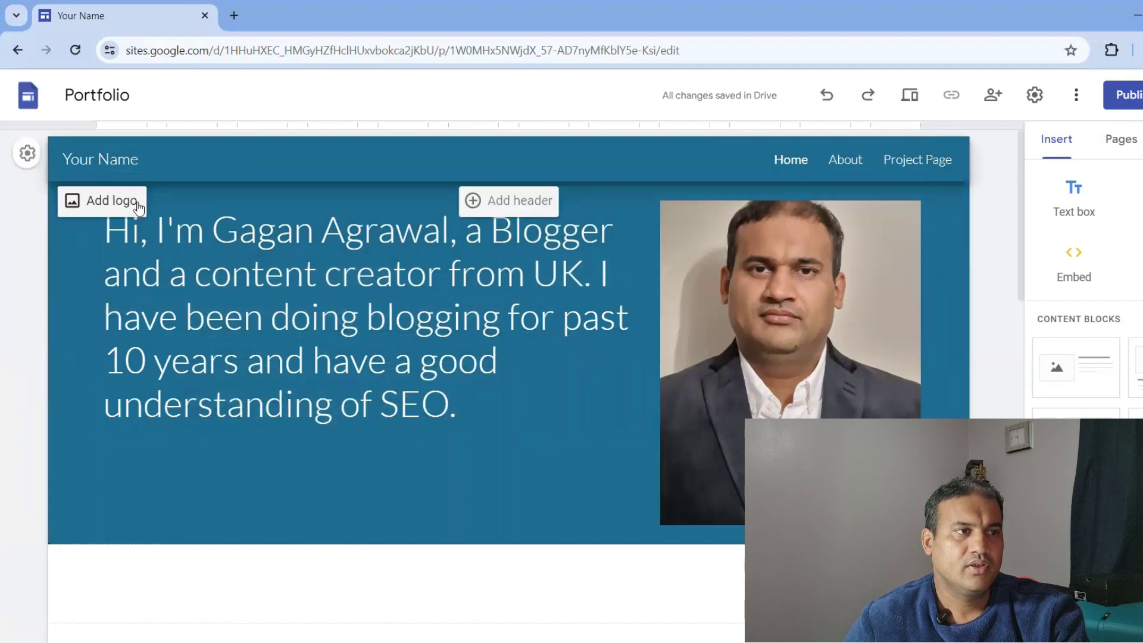
# Retitle the site to the owner's name plus 'SEO' and add a header banner
pyautogui.click(140, 160)
pyautogui.moveTo(141, 157); pyautogui.dragTo(33, 157)
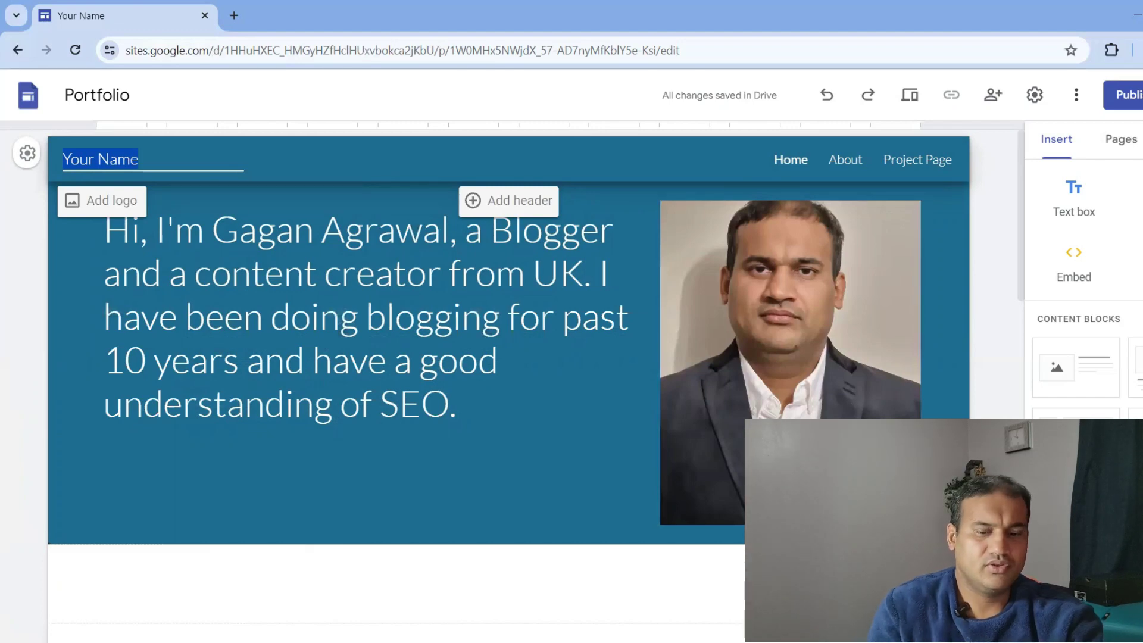
pyautogui.write('Gagan Agrawal SEO')
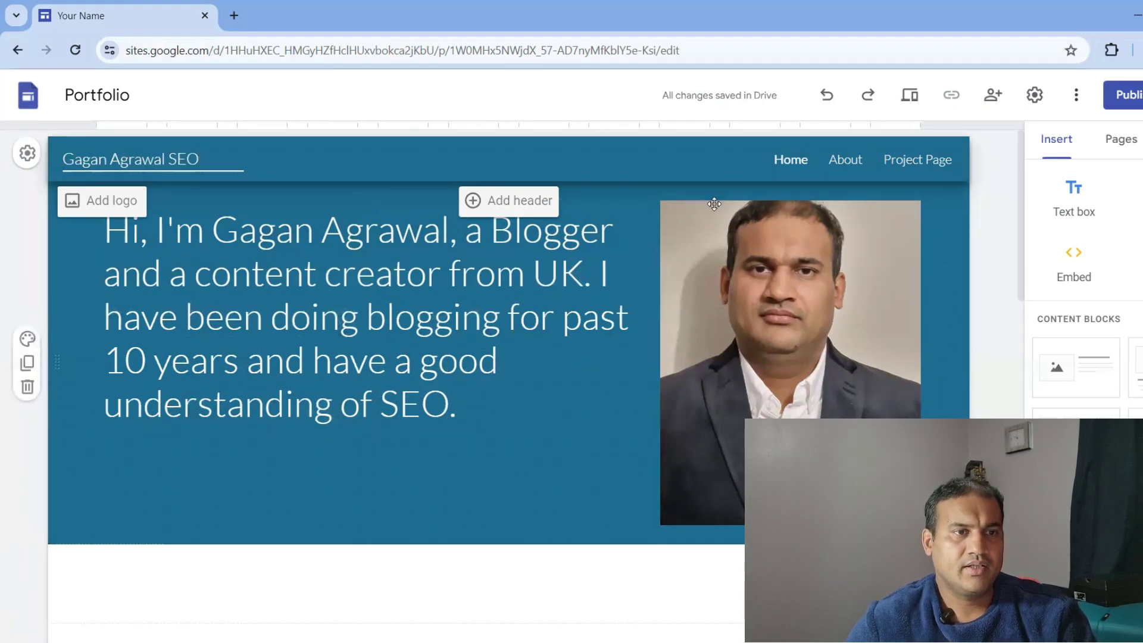
pyautogui.click(506, 211)
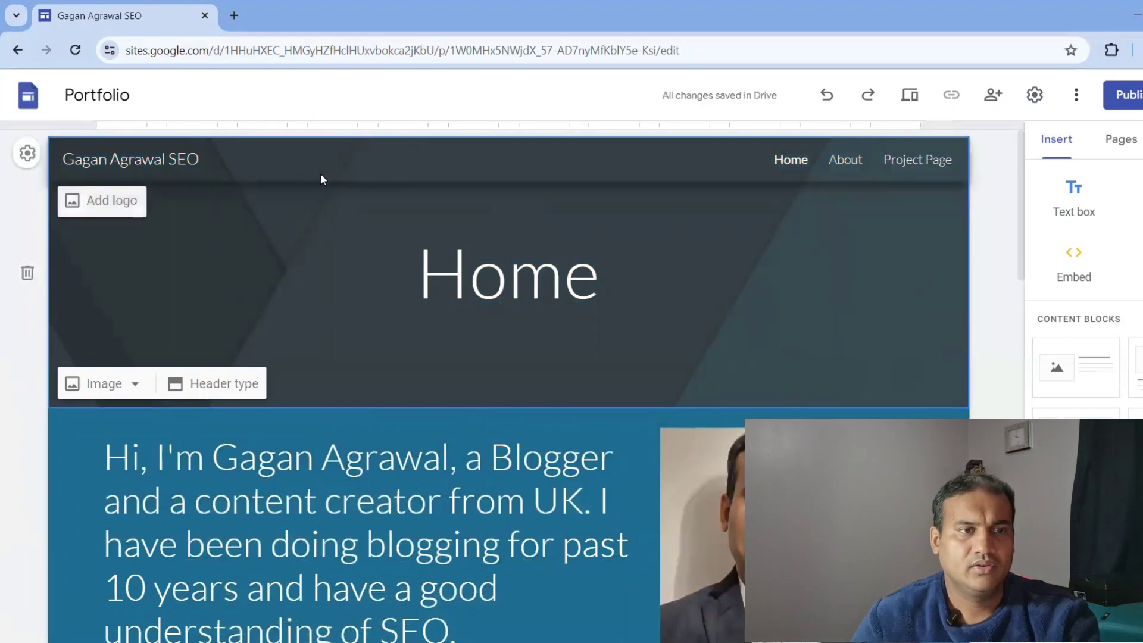
# Change the Home header title to the owner's full name and open the site Settings
pyautogui.click(493, 293)
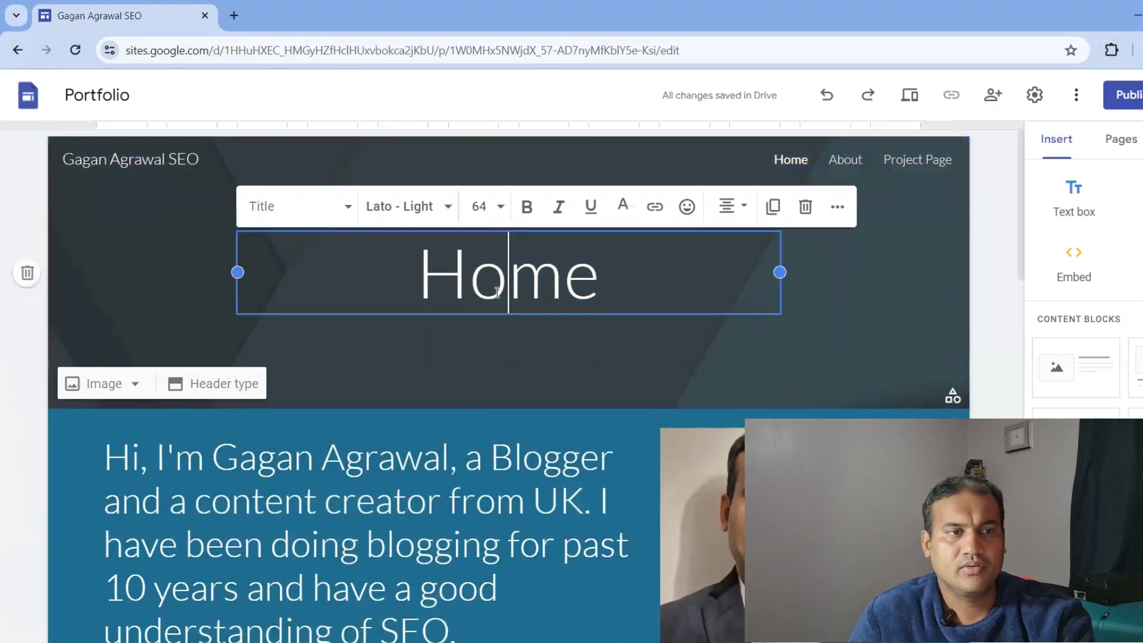
pyautogui.hotkey('ctrl', 'a')
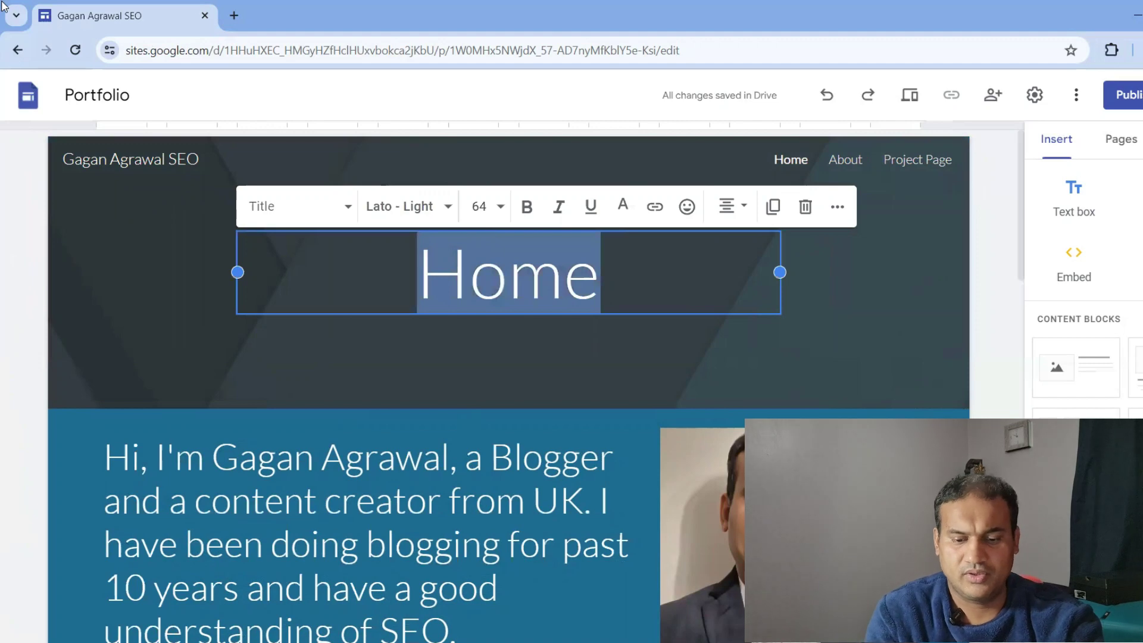
pyautogui.write('Gagan Agrawal')
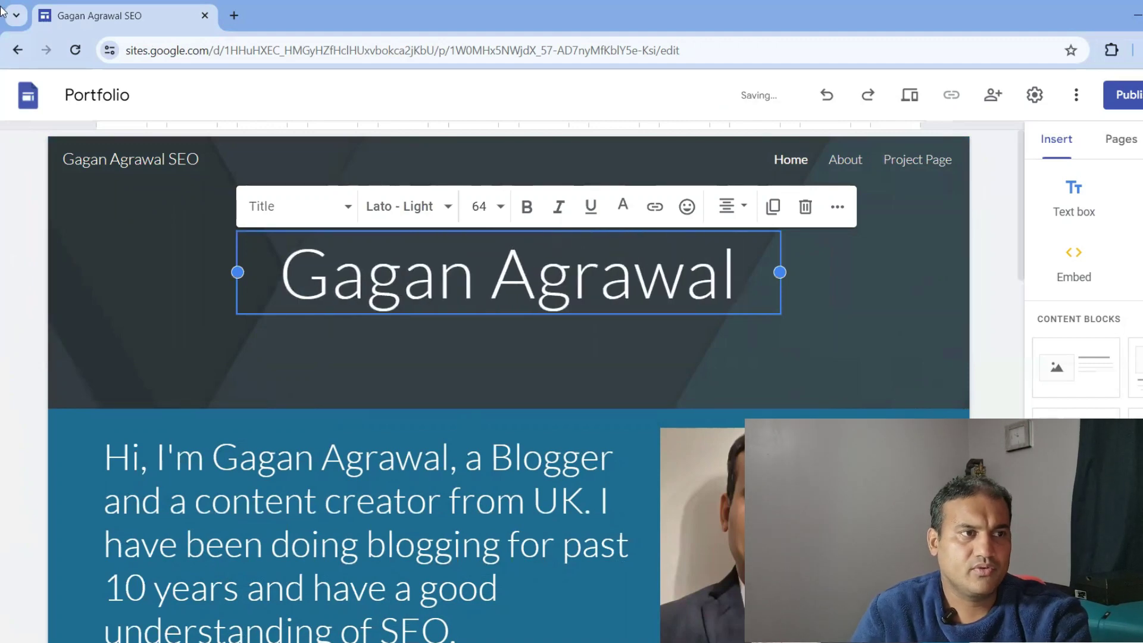
pyautogui.click(101, 200)
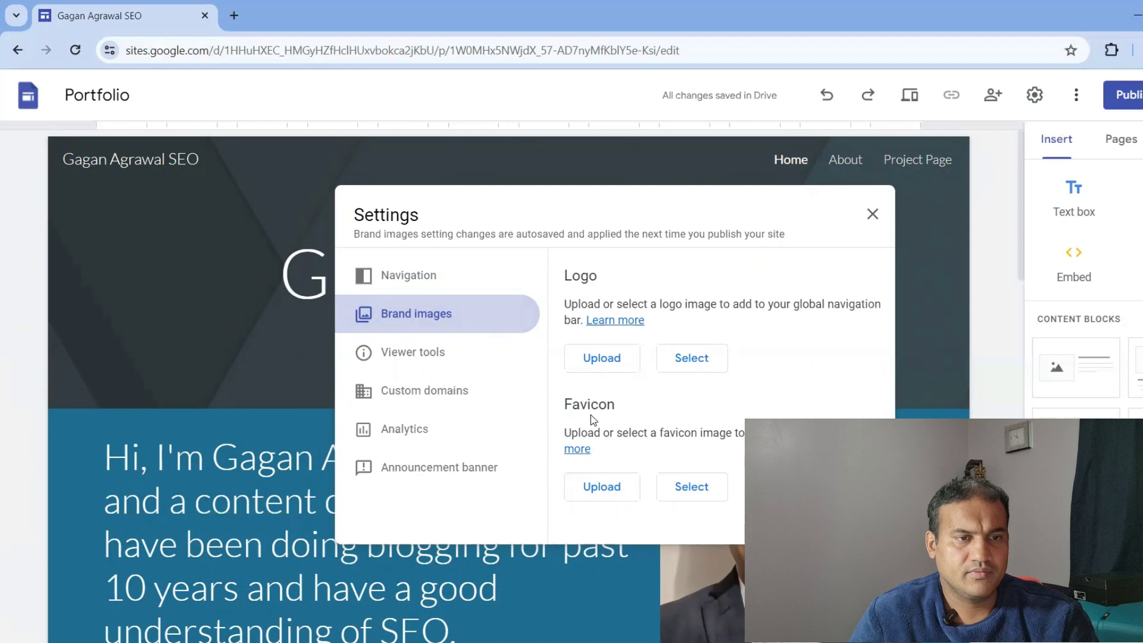
# Review the Viewer tools, Custom domains, Analytics and Announcement banner settings, then close Settings
pyautogui.click(434, 354)
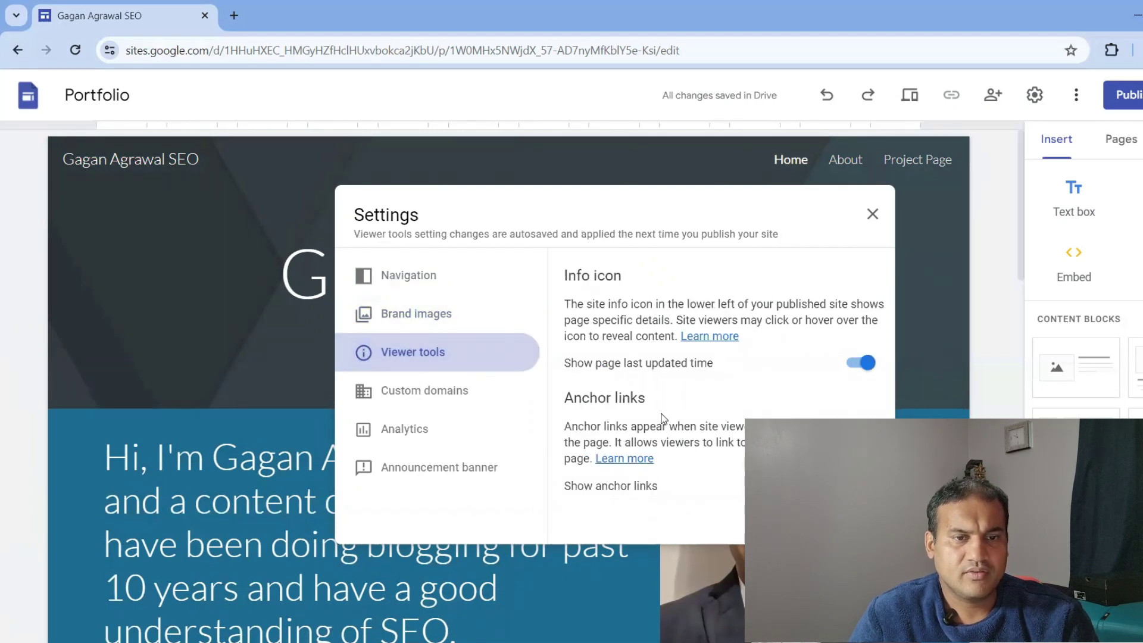
pyautogui.click(435, 401)
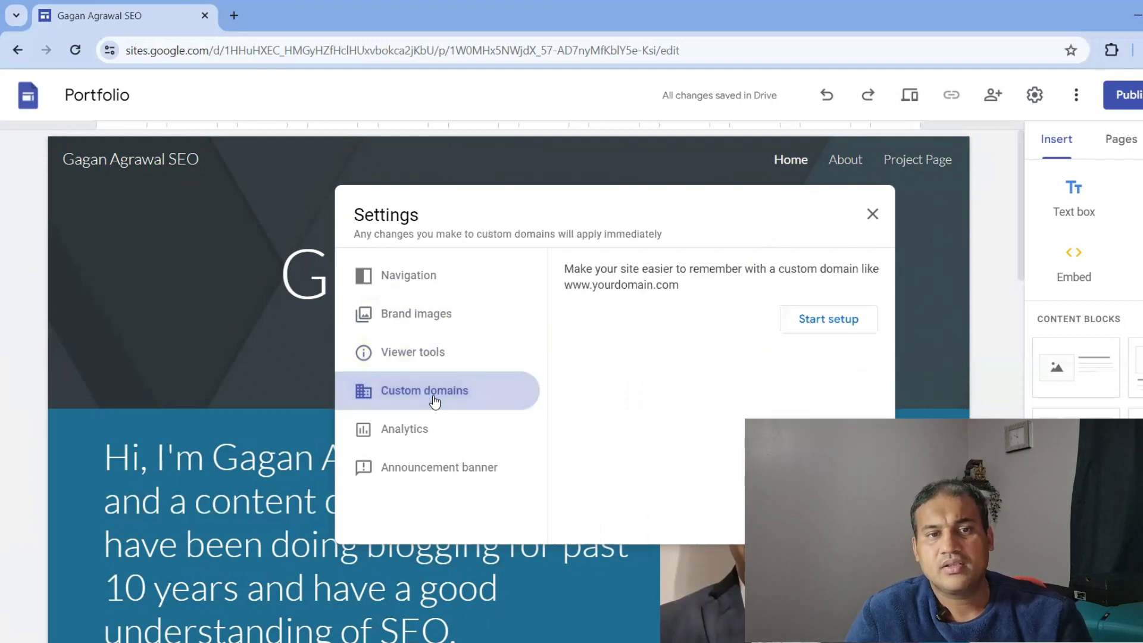
pyautogui.click(438, 441)
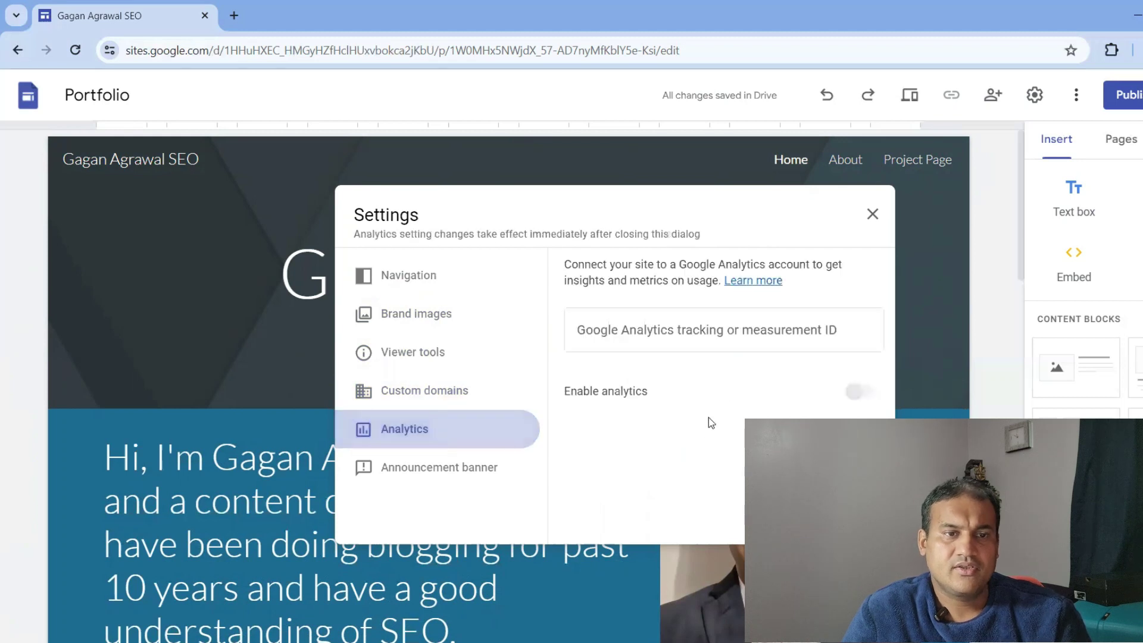
pyautogui.click(461, 476)
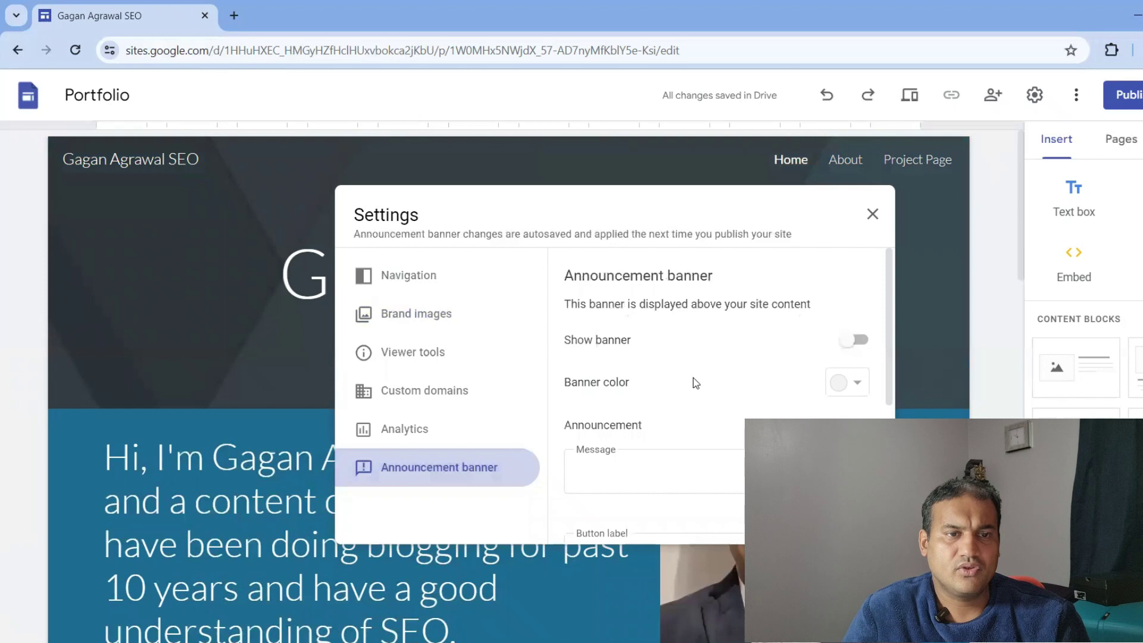
pyautogui.scroll(-4, 698, 373)
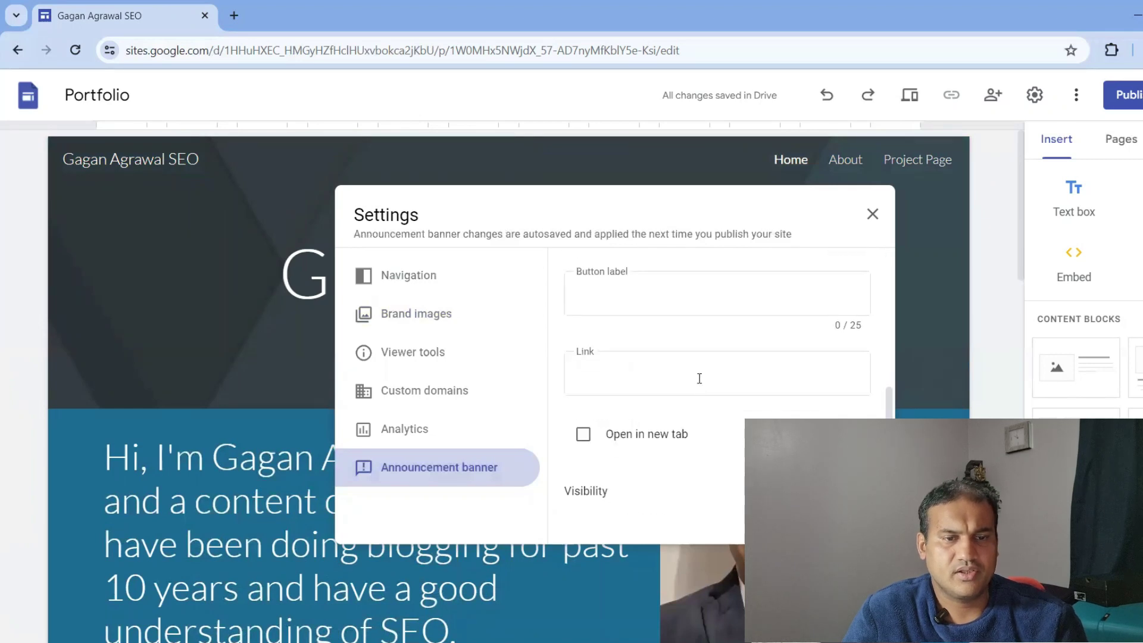
pyautogui.click(872, 214)
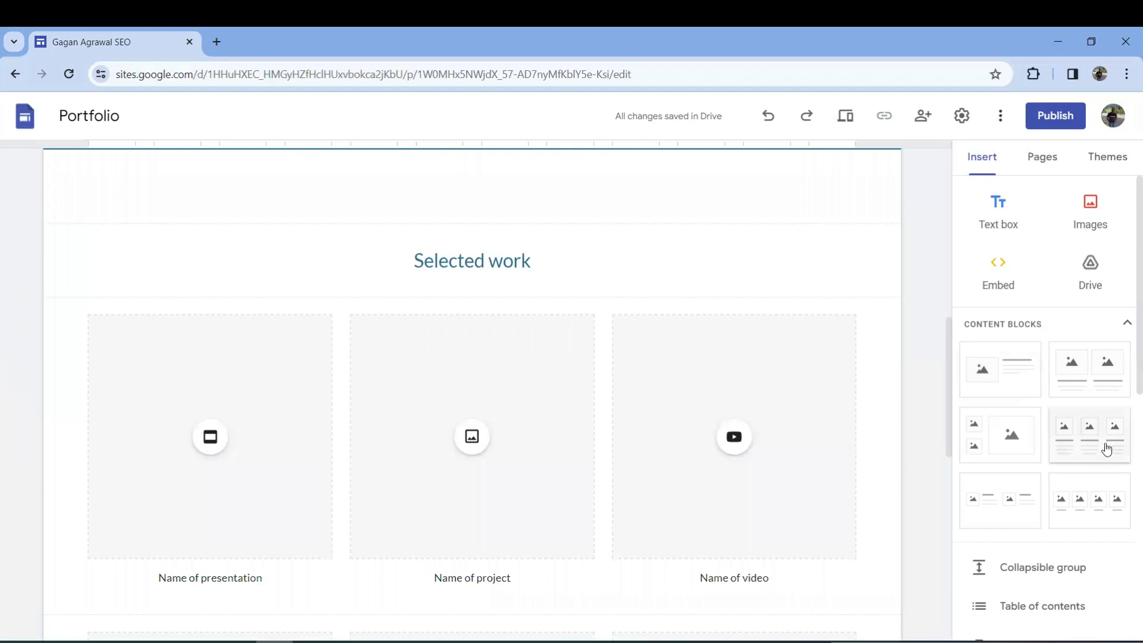
# Add a two-image block and fill its first card with a Google Images 'SEO' result
pyautogui.moveTo(1094, 380); pyautogui.dragTo(297, 296)
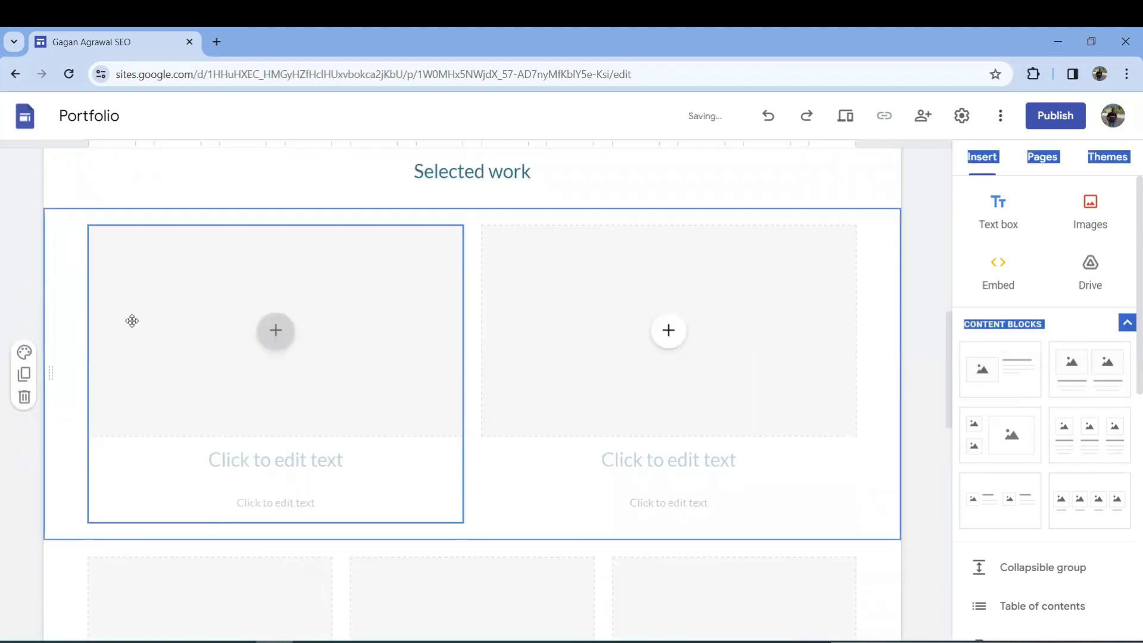
pyautogui.click(282, 343)
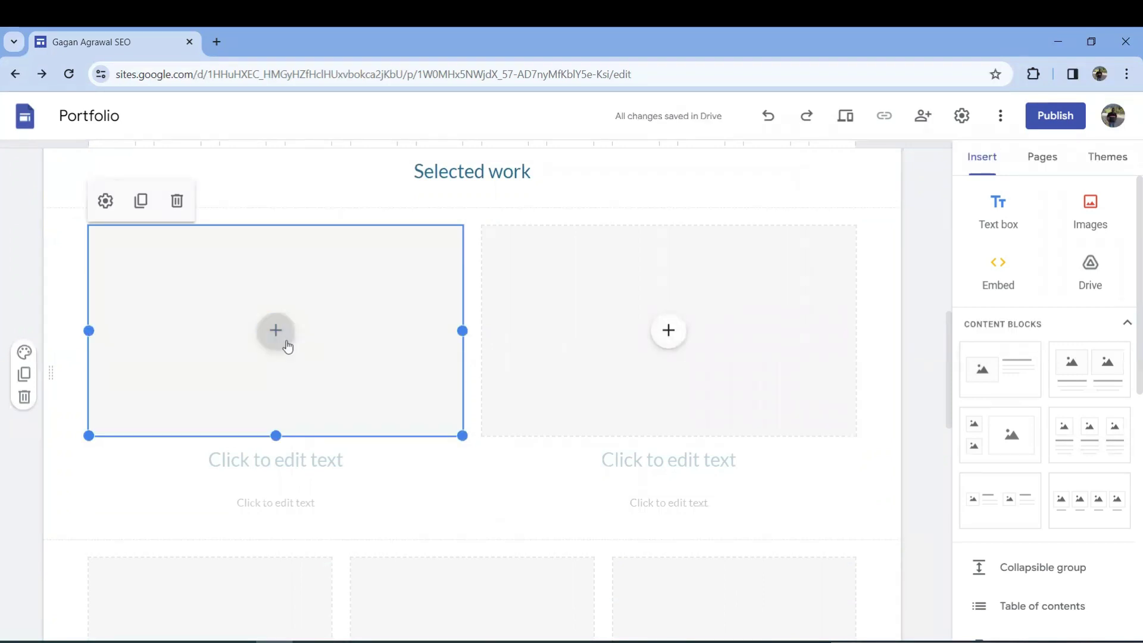
pyautogui.click(275, 332)
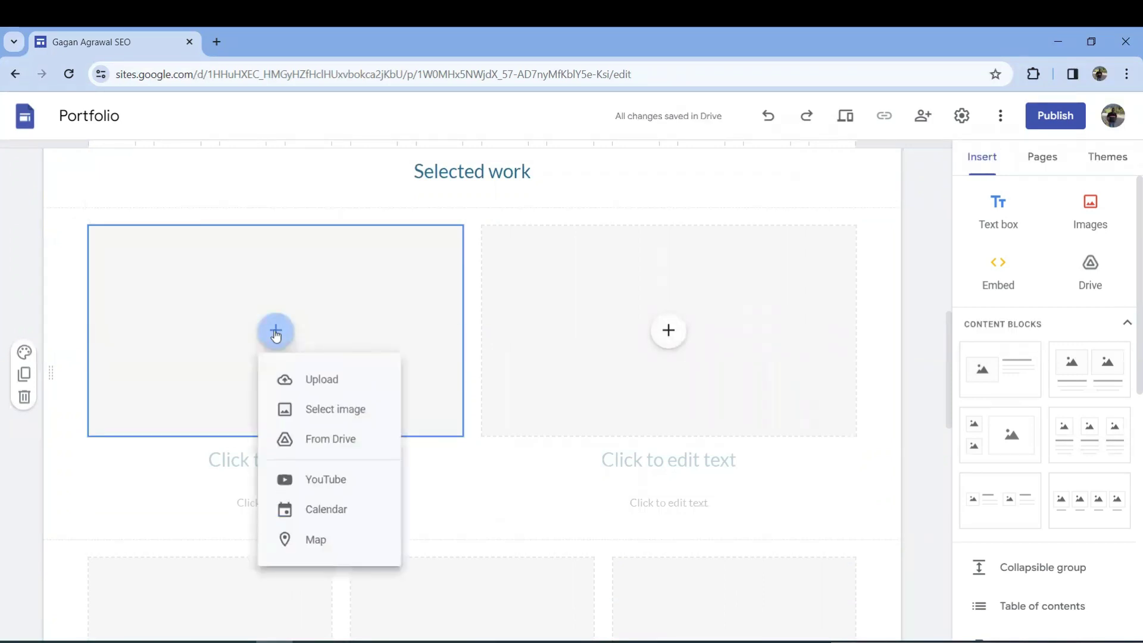
pyautogui.click(322, 411)
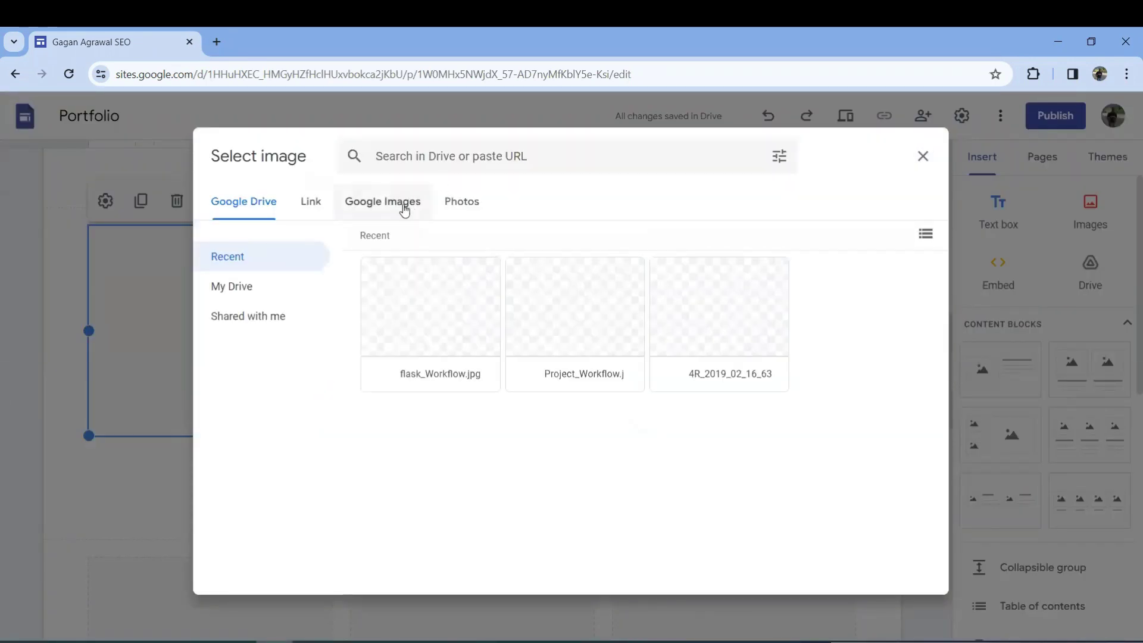
pyautogui.click(408, 204)
pyautogui.write('SEO')
pyautogui.press('Return')
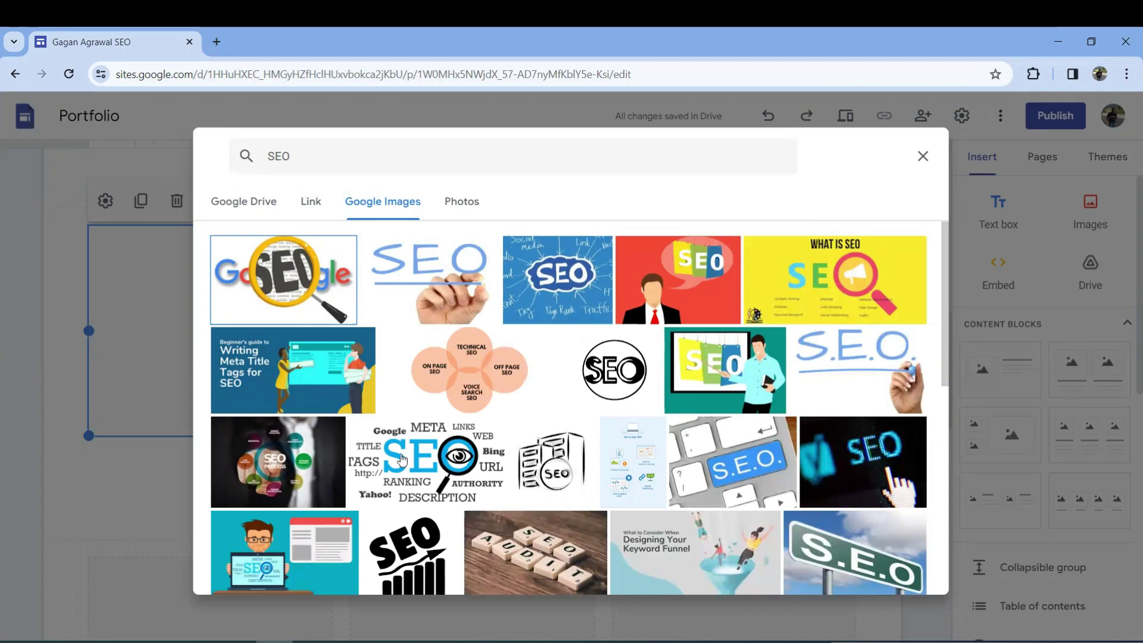
pyautogui.click(309, 285)
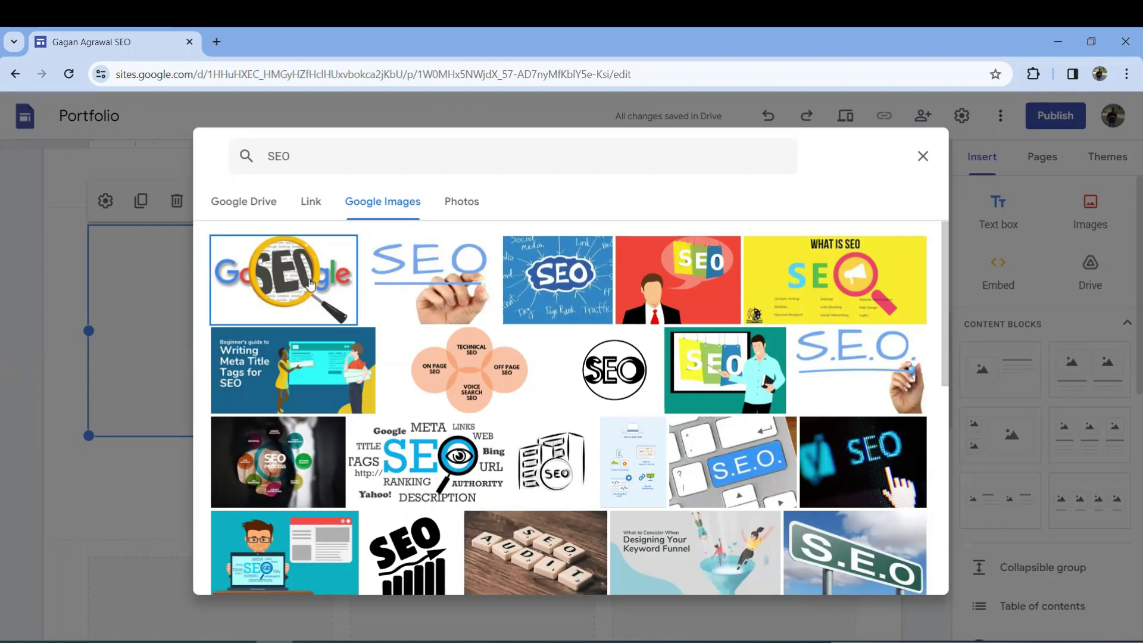
pyautogui.click(905, 576)
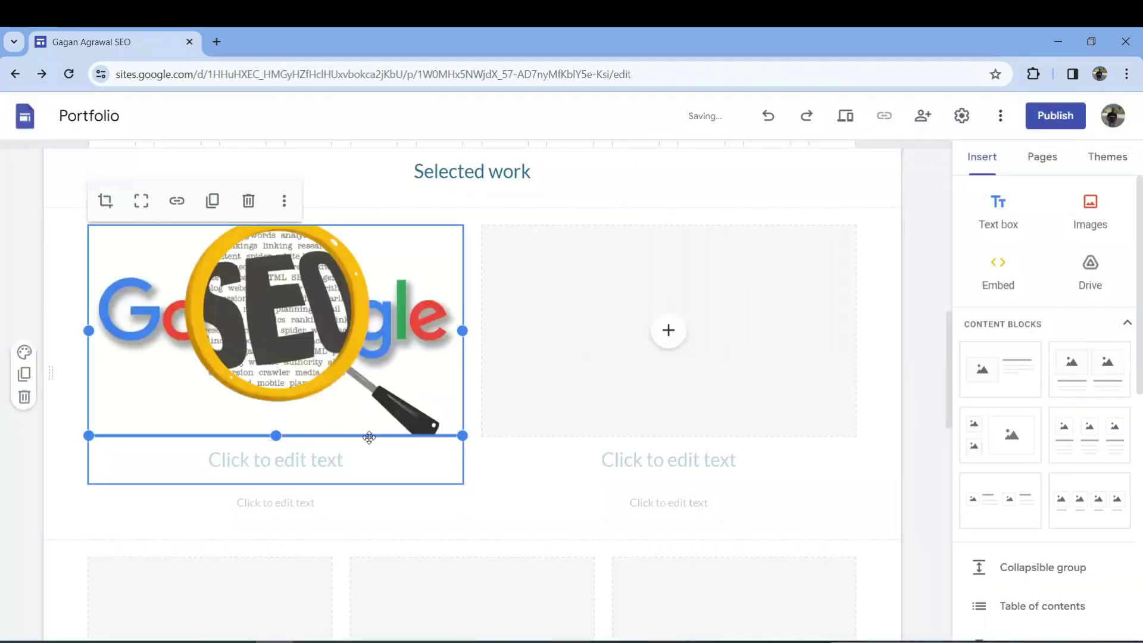
# Caption the SEO image 'SEO services' and rename the section heading to 'Services'
pyautogui.click(286, 467)
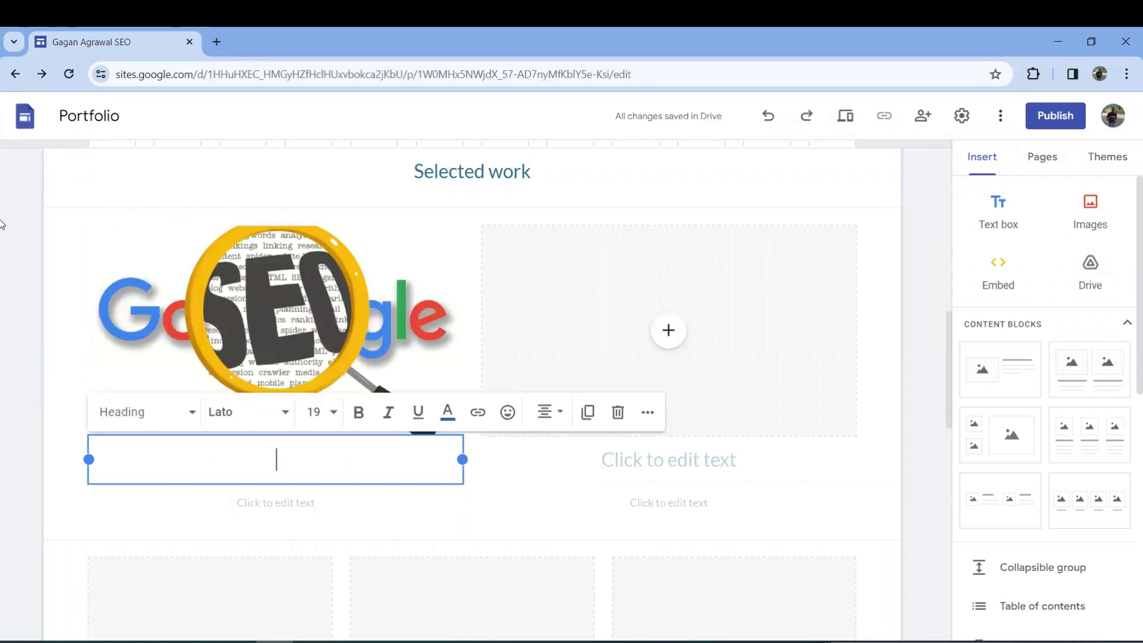
pyautogui.write('SEO services')
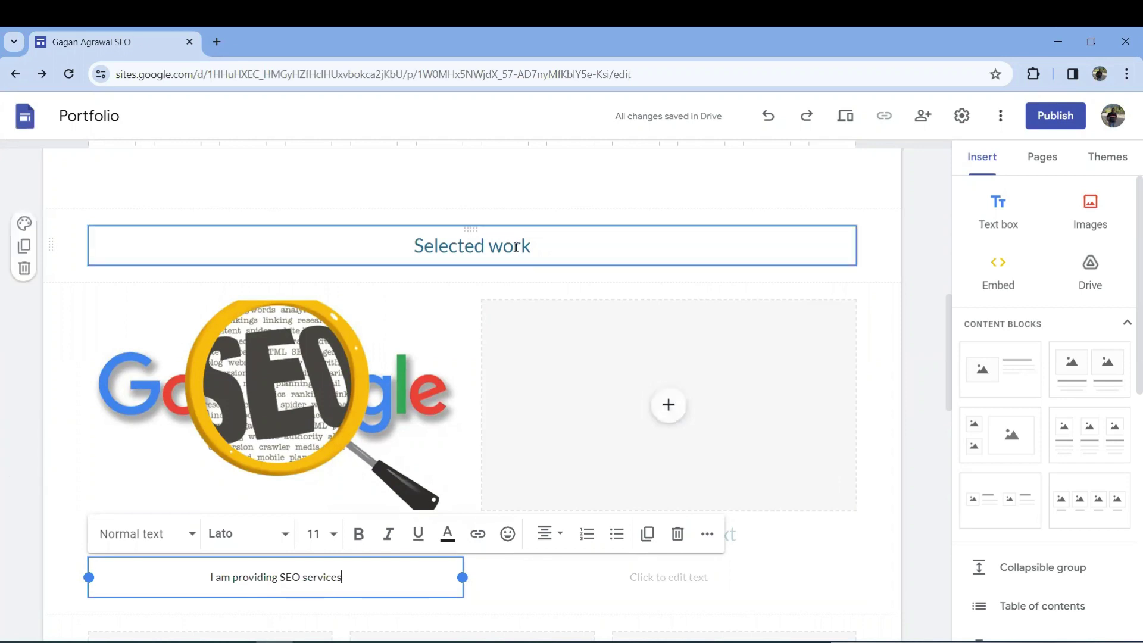
pyautogui.tripleClick(375, 250)
pyautogui.write('Services pro')
pyautogui.press('BackSpace')
pyautogui.press('BackSpace')
pyautogui.press('BackSpace')
pyautogui.press('BackSpace')
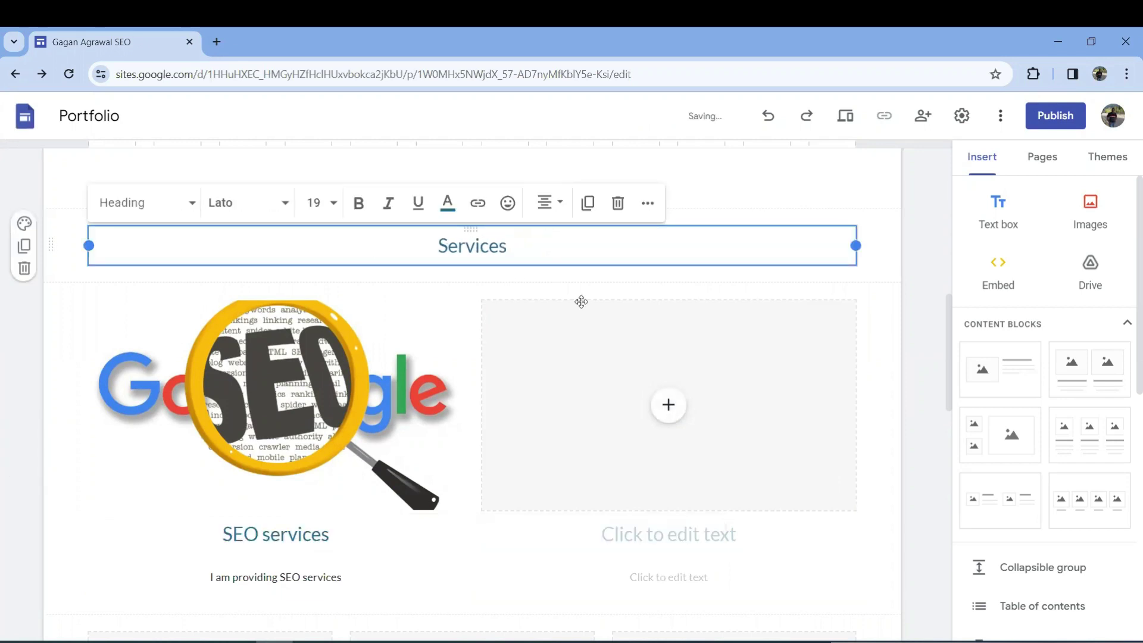
# Insert a Google Images 'website development' illustration in the second card, headed 'Website development'
pyautogui.click(668, 404)
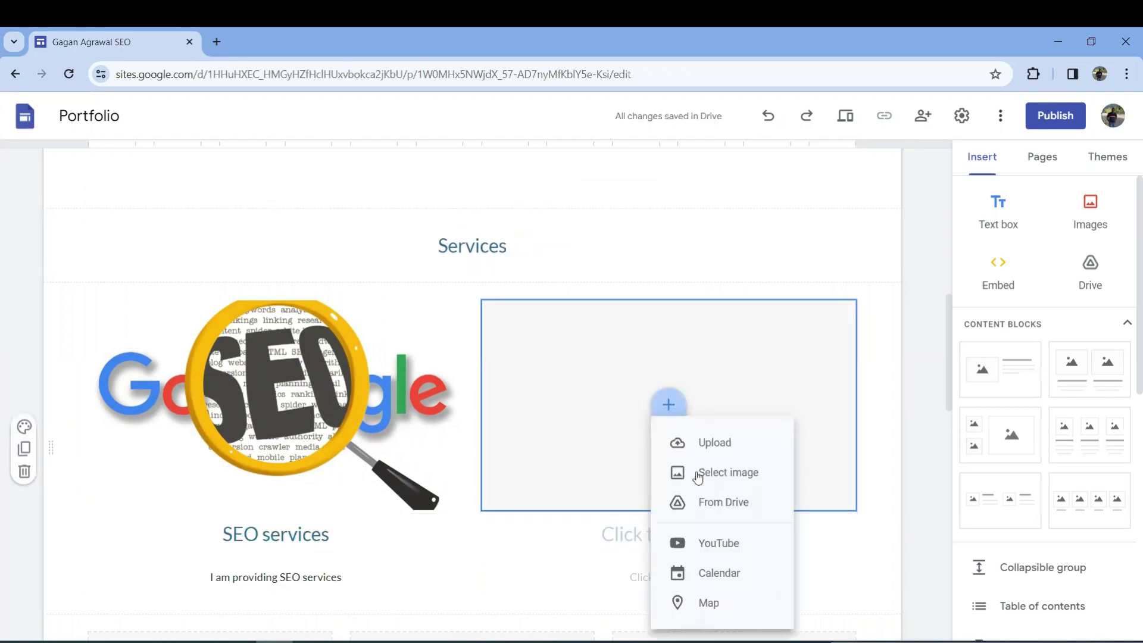
pyautogui.click(709, 473)
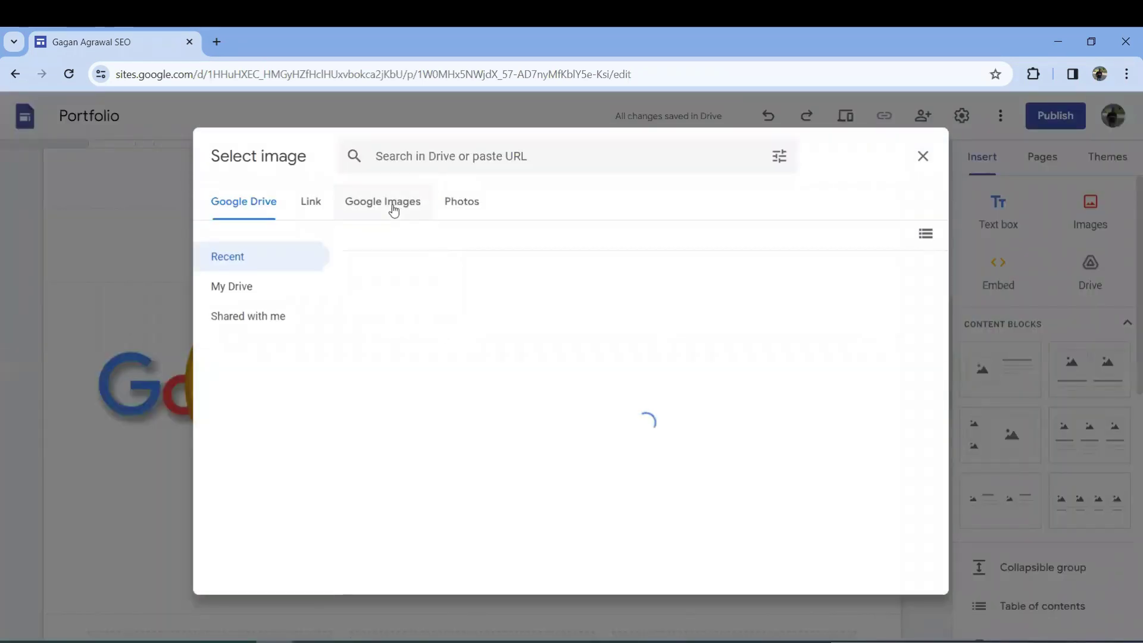
pyautogui.click(388, 202)
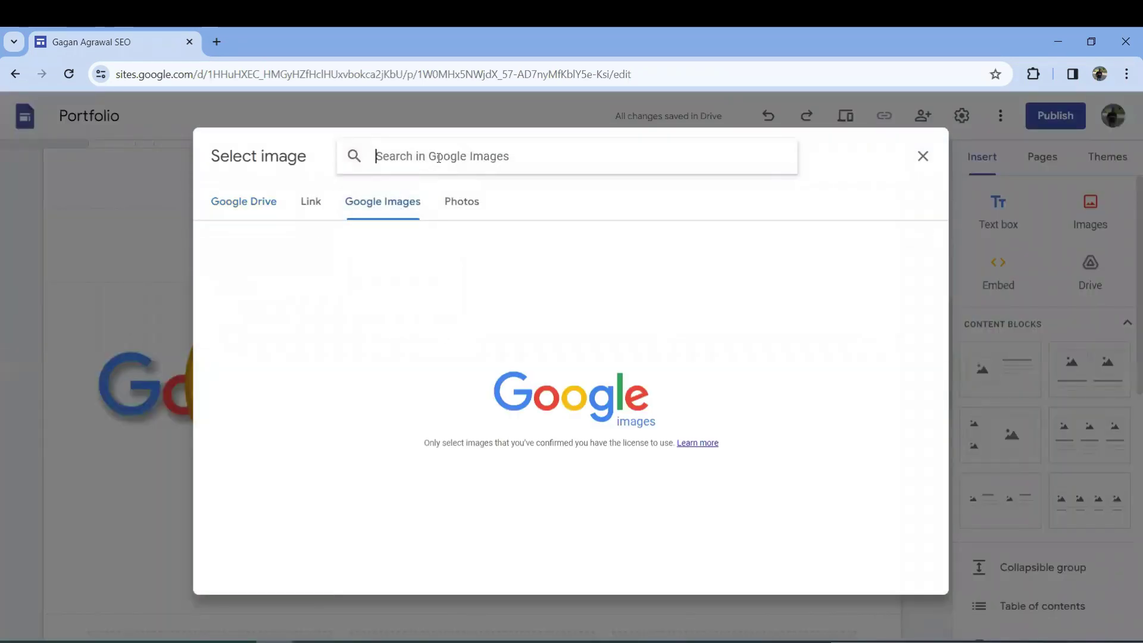
pyautogui.click(439, 158)
pyautogui.write('website')
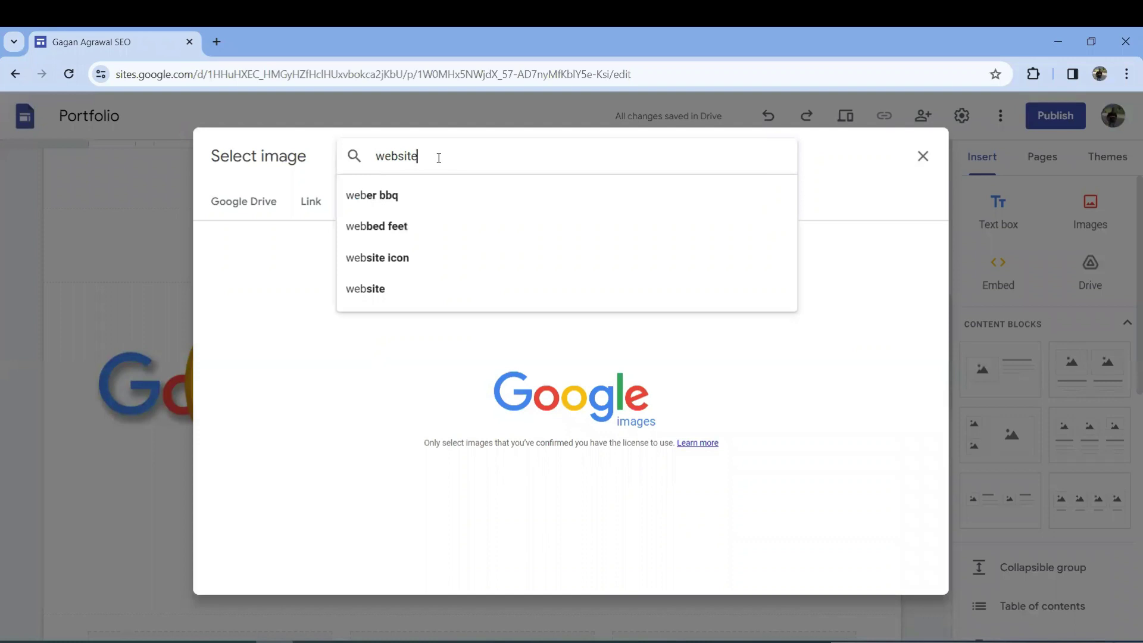
pyautogui.write(' development')
pyautogui.press('Return')
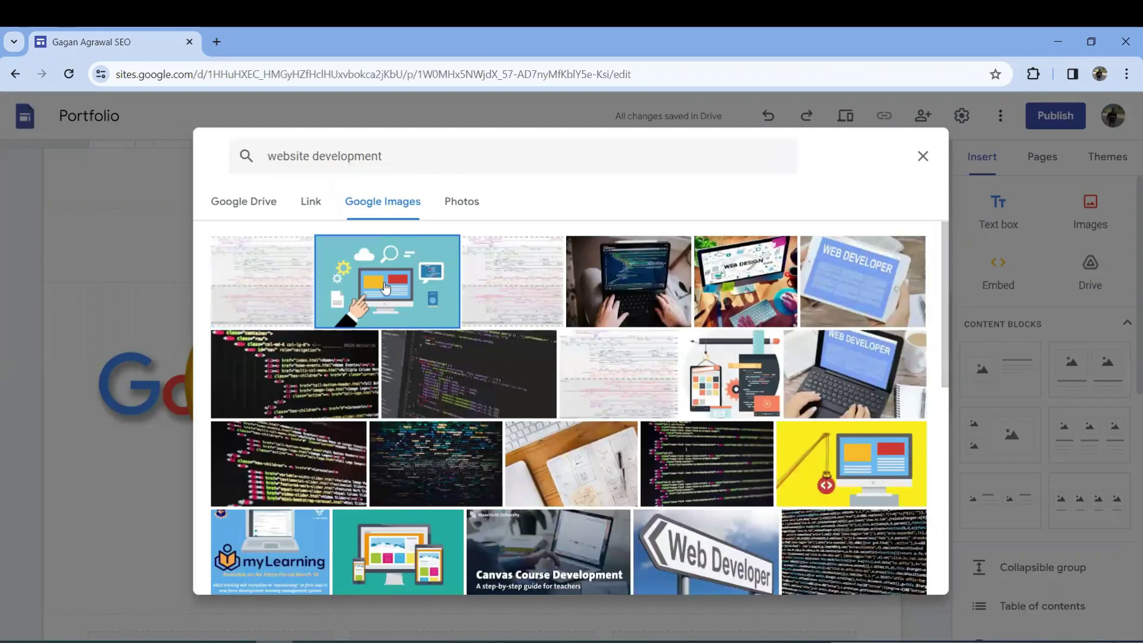
pyautogui.click(386, 288)
pyautogui.click(900, 570)
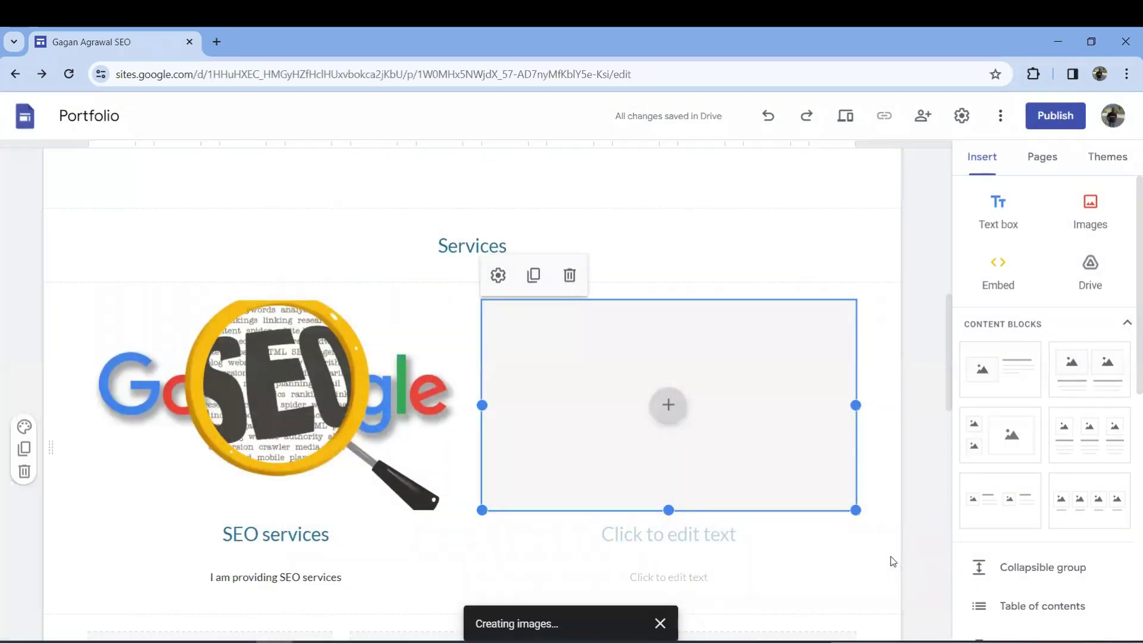
pyautogui.click(669, 534)
pyautogui.write('Website development')
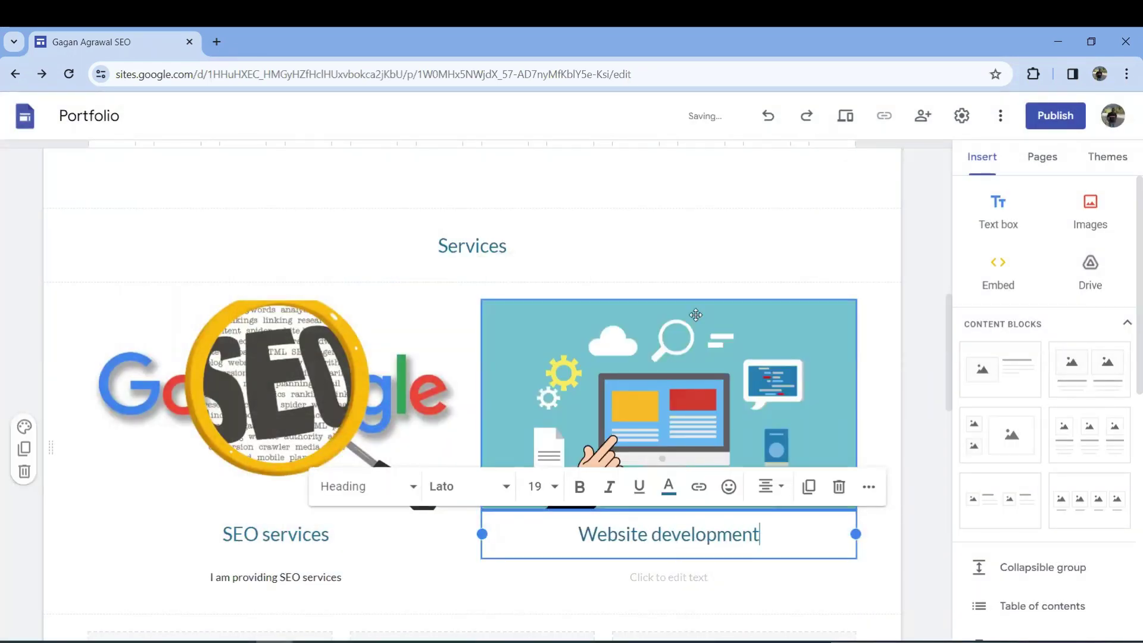
pyautogui.scroll(-8, 696, 315)
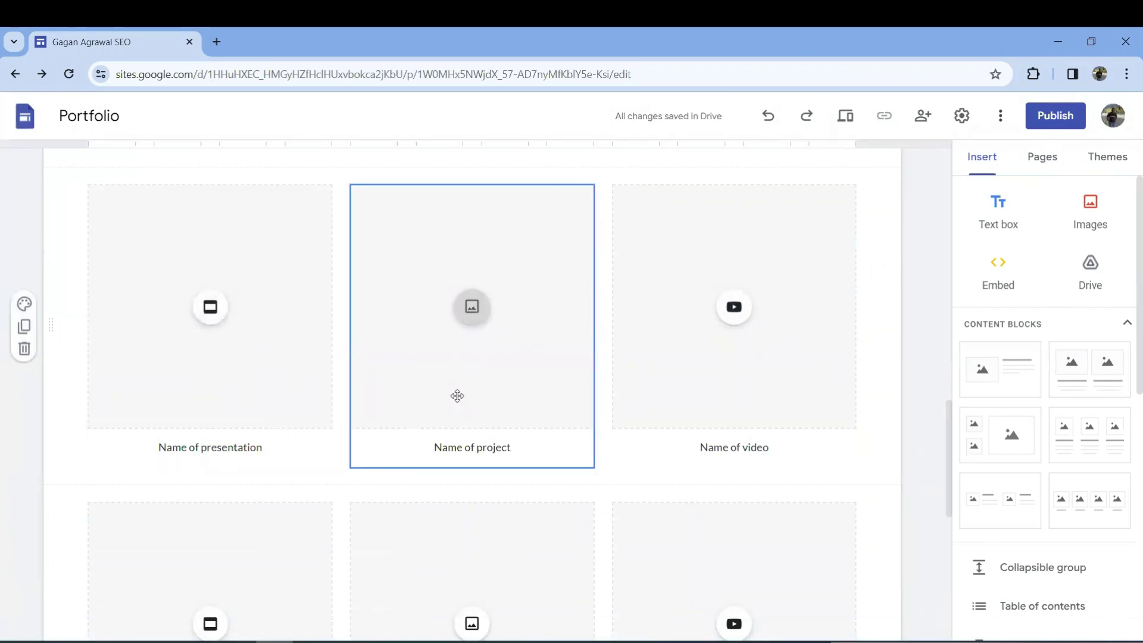
# Embed the channel's first uploaded YouTube video in the video card
pyautogui.click(736, 315)
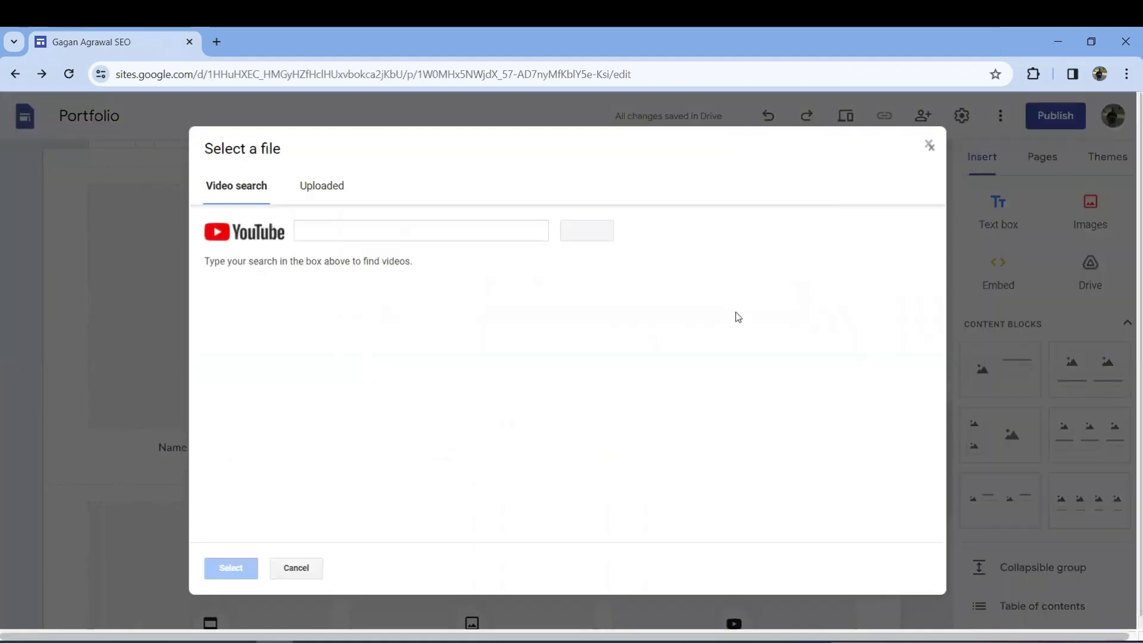
pyautogui.click(320, 187)
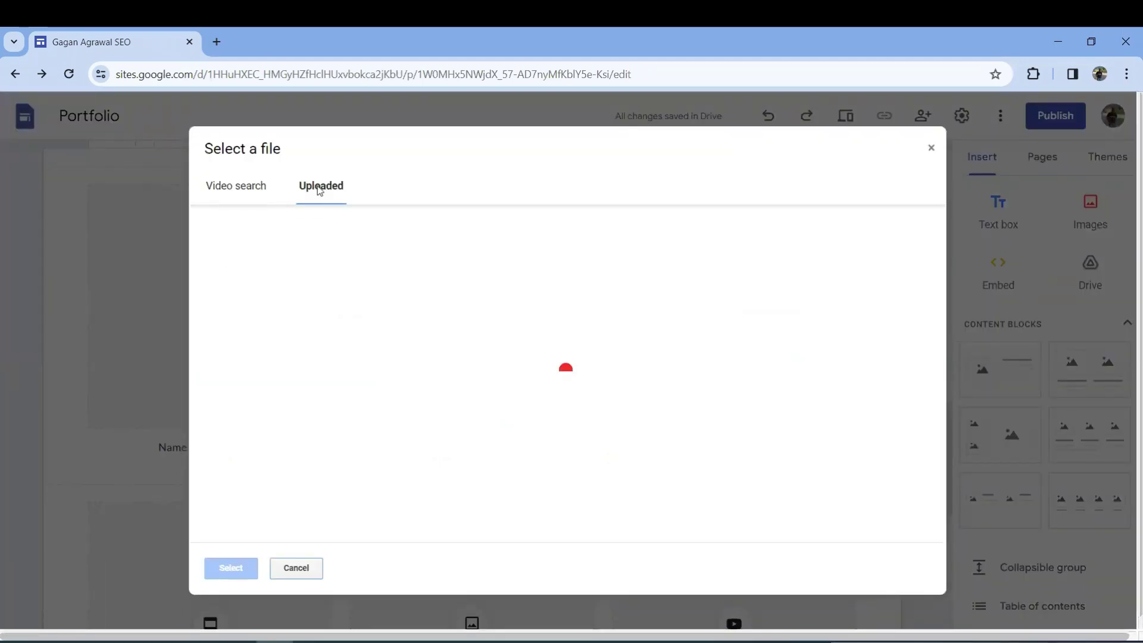
pyautogui.click(357, 253)
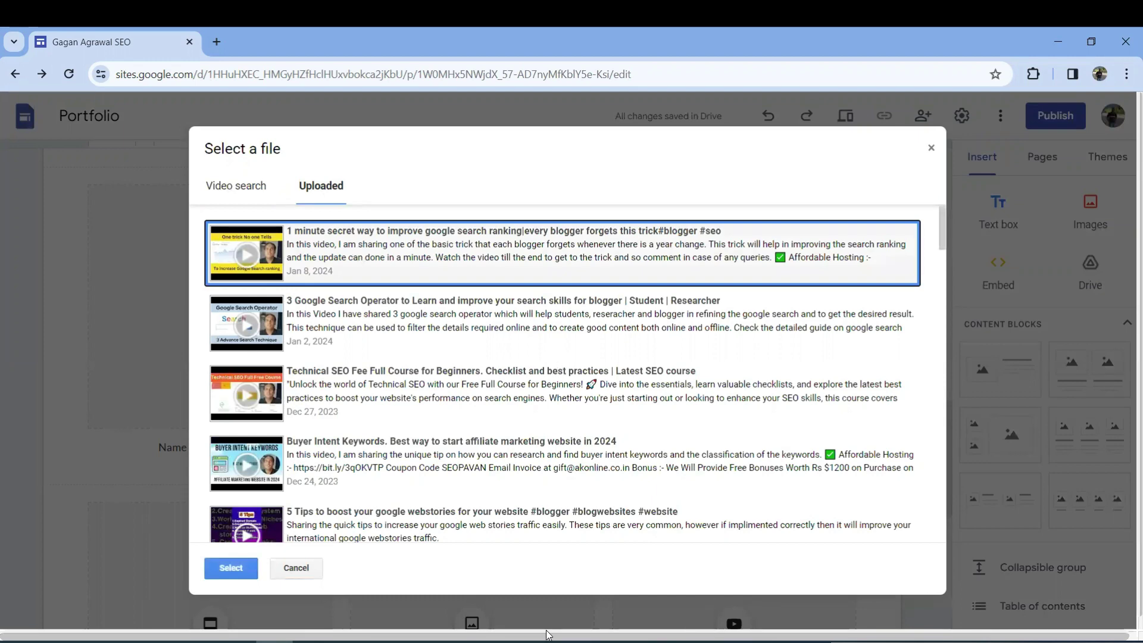
pyautogui.click(231, 568)
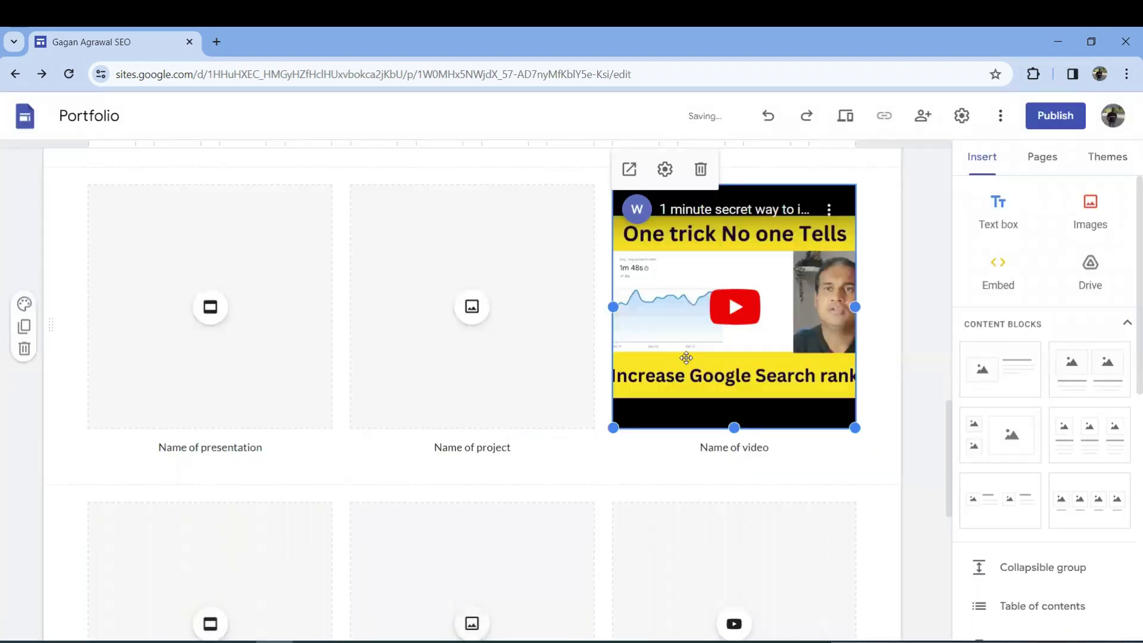
pyautogui.click(244, 338)
# Embed the recent Elementor's 2023 BFCM Slides presentation in the presentation card
pyautogui.click(210, 307)
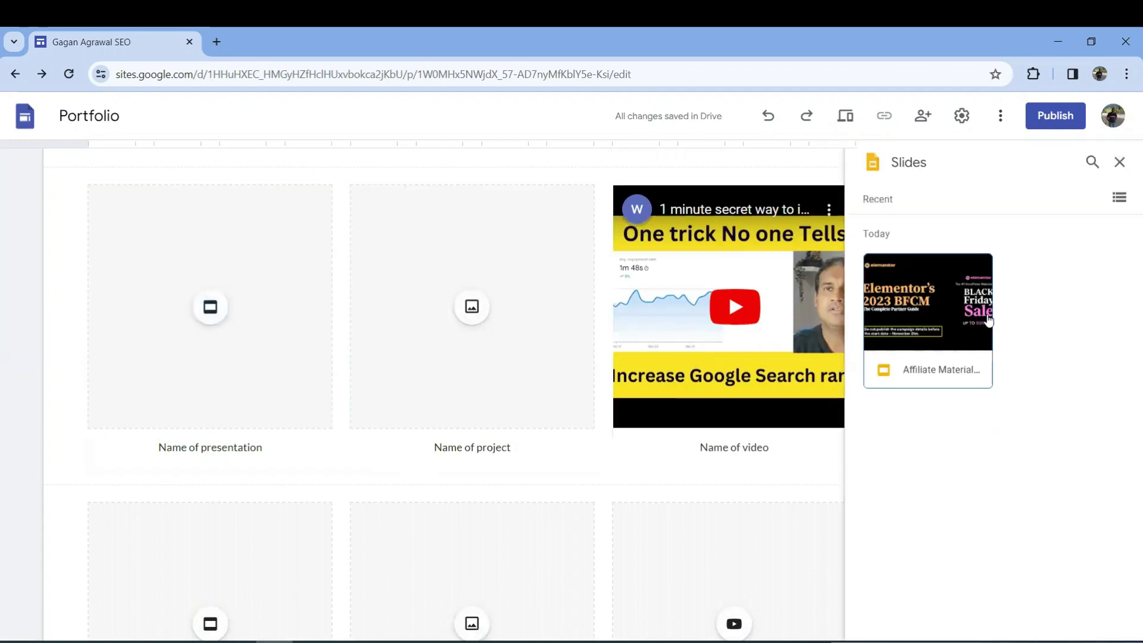
pyautogui.click(892, 367)
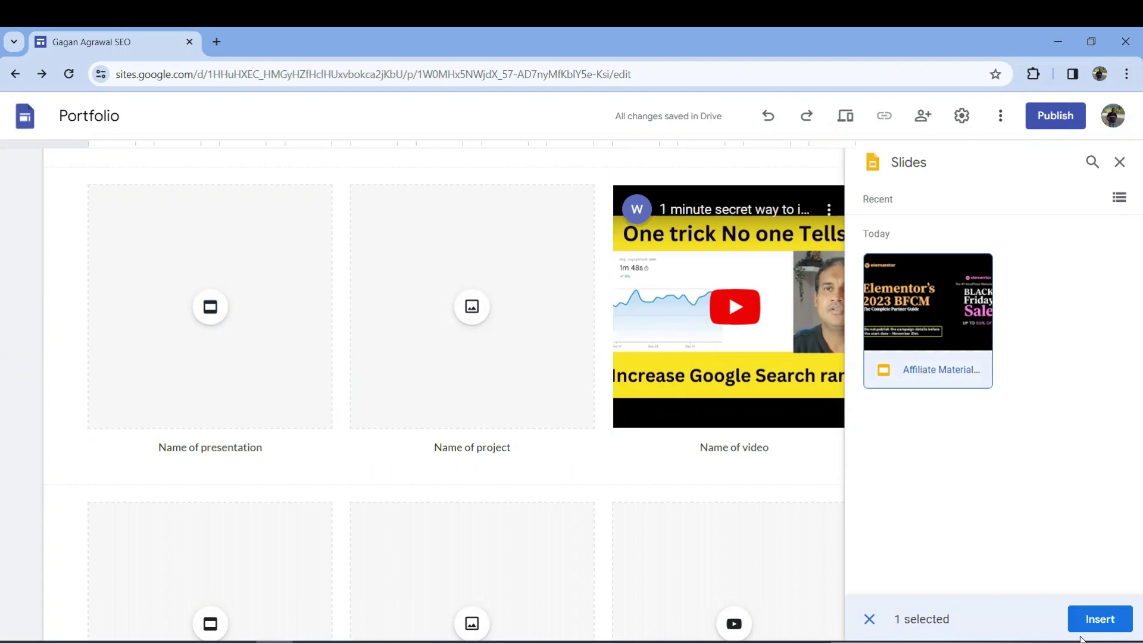
pyautogui.click(1100, 619)
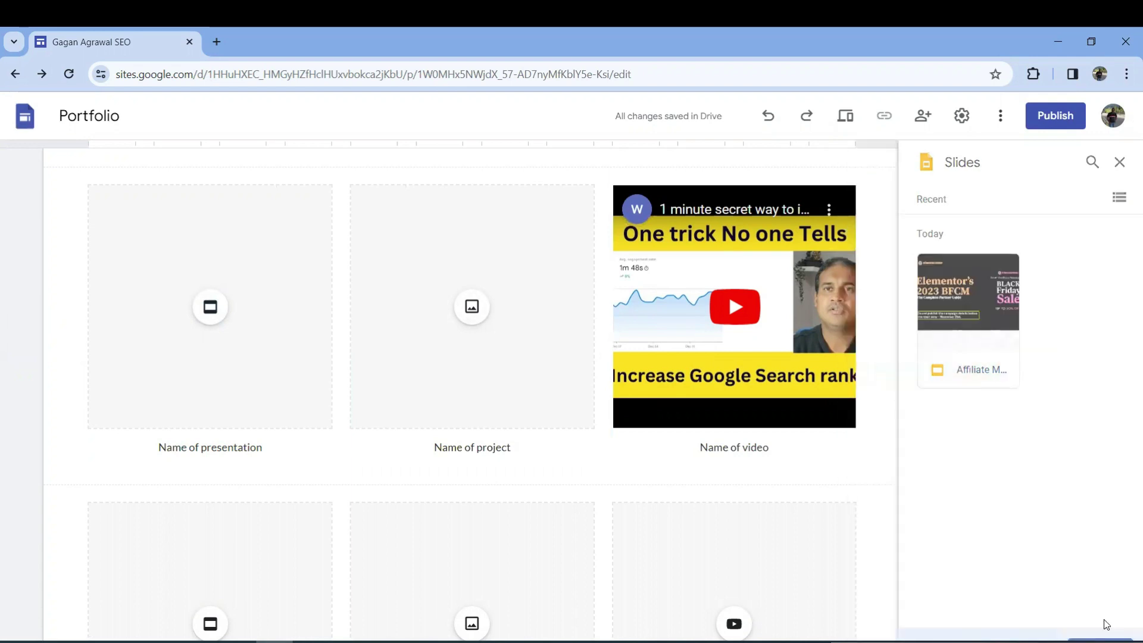
pyautogui.click(472, 307)
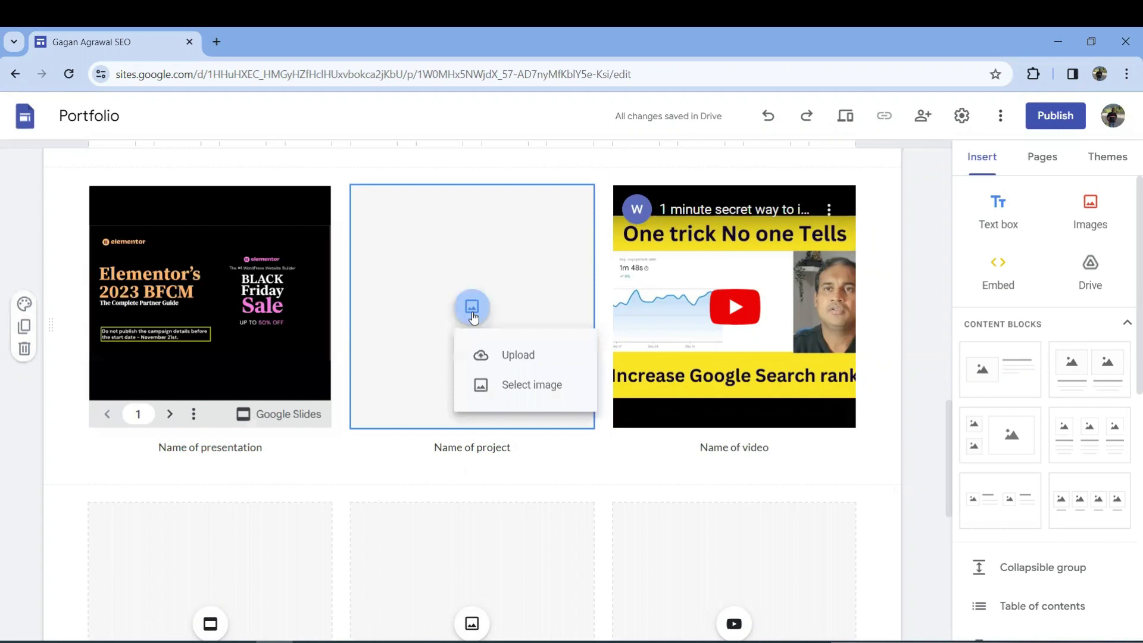
# Insert a colourful rangoli image of lit lamps, found by a 'deepawali' Google Images search, into the project card
pyautogui.click(522, 385)
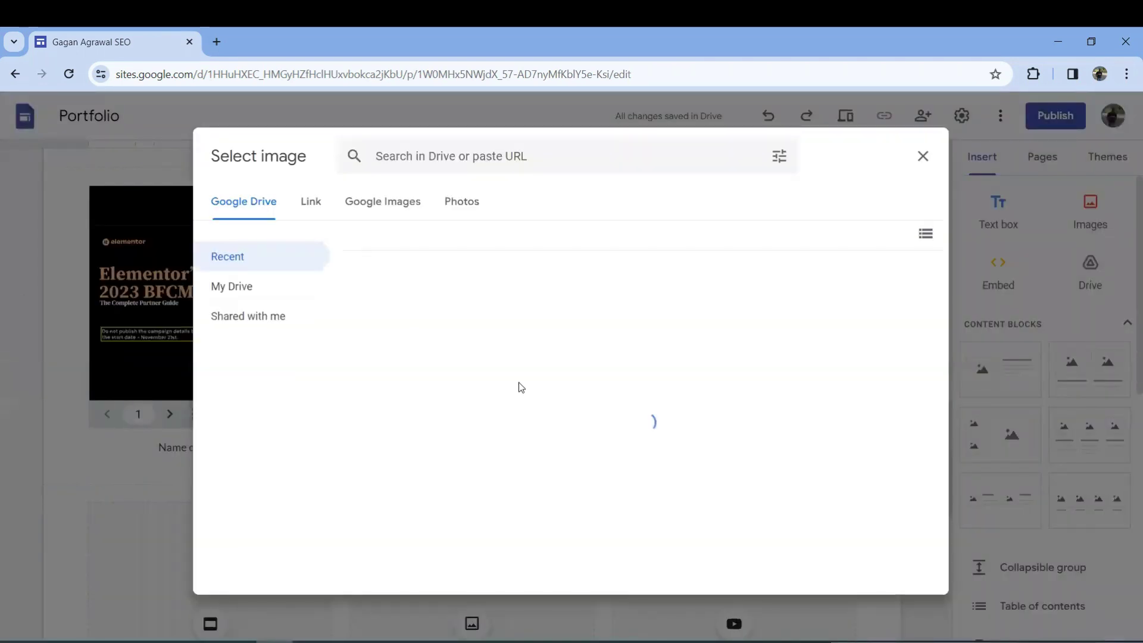
pyautogui.click(386, 206)
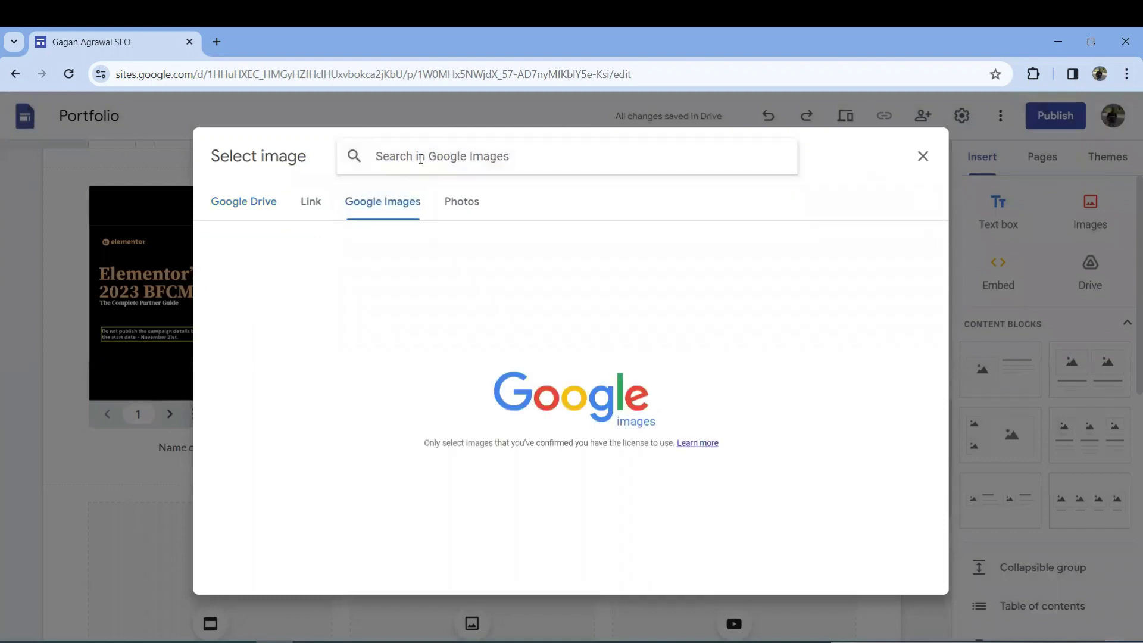
pyautogui.write('deepawali')
pyautogui.press('Return')
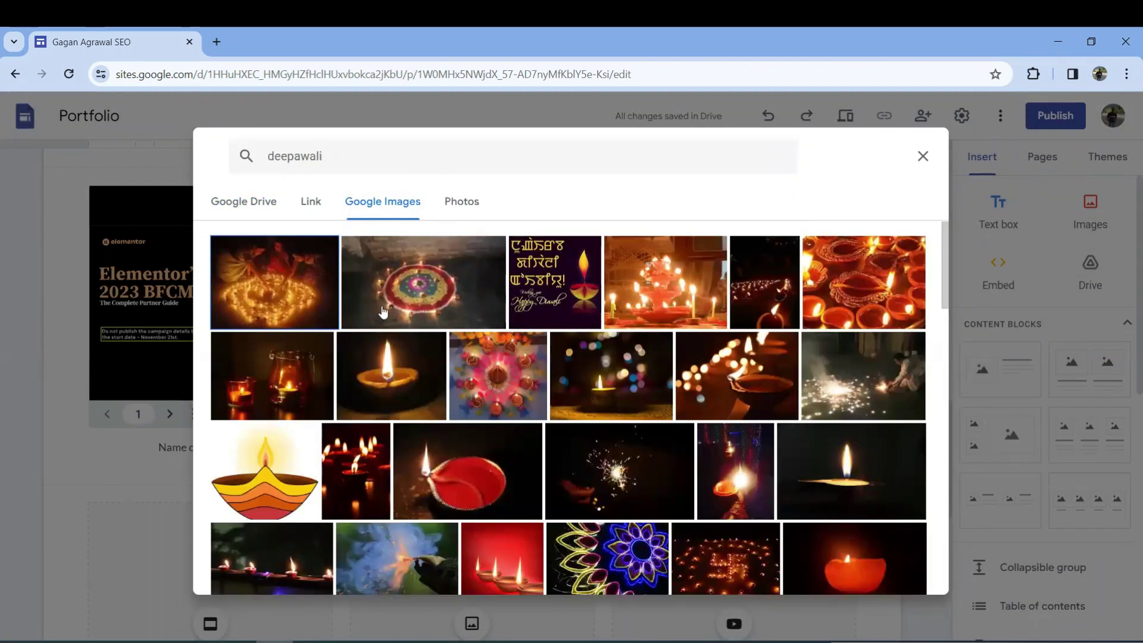
pyautogui.click(525, 405)
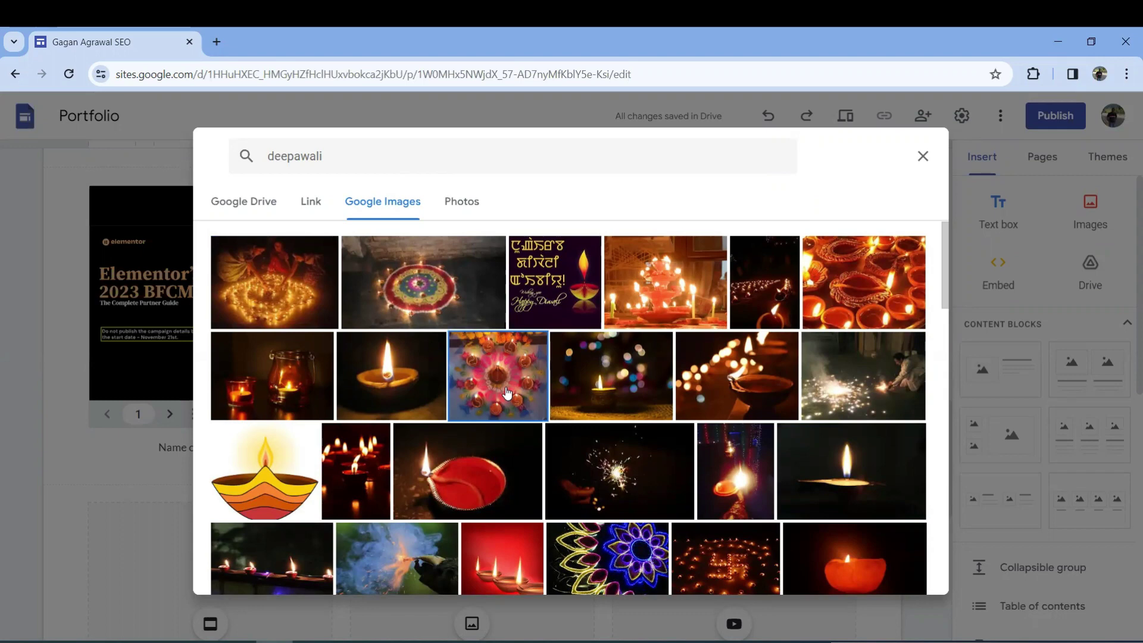
pyautogui.click(912, 583)
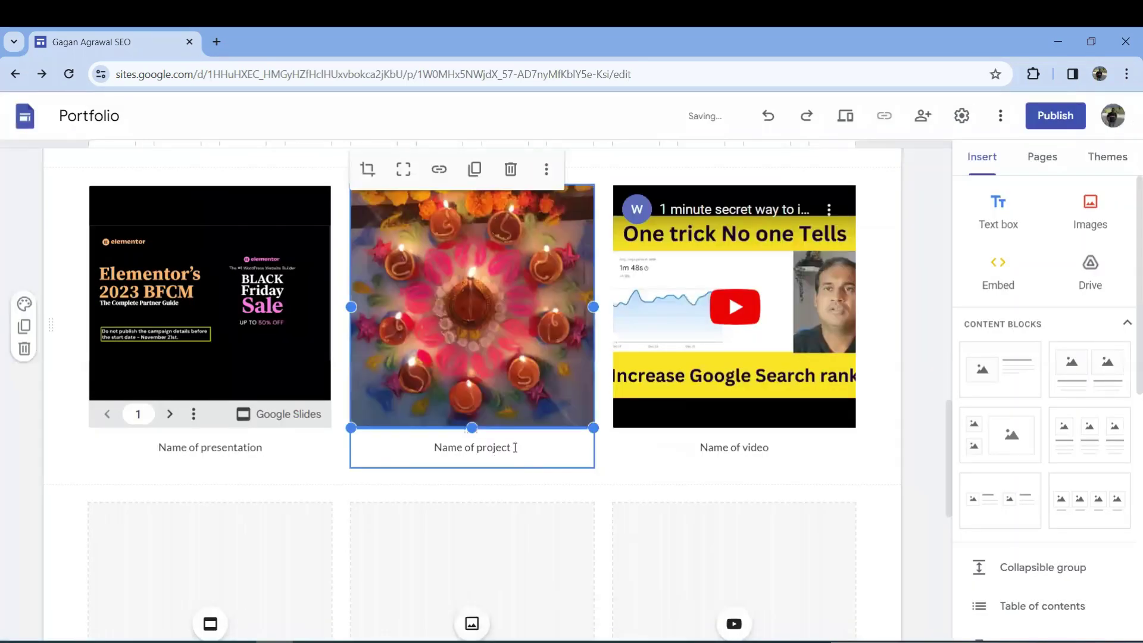
# Caption the project card 'deepawaliseotips.com' and the video card 'One minute trick to improve search ranking'
pyautogui.tripleClick(515, 447)
pyautogui.write('deepawaliseotips.com')
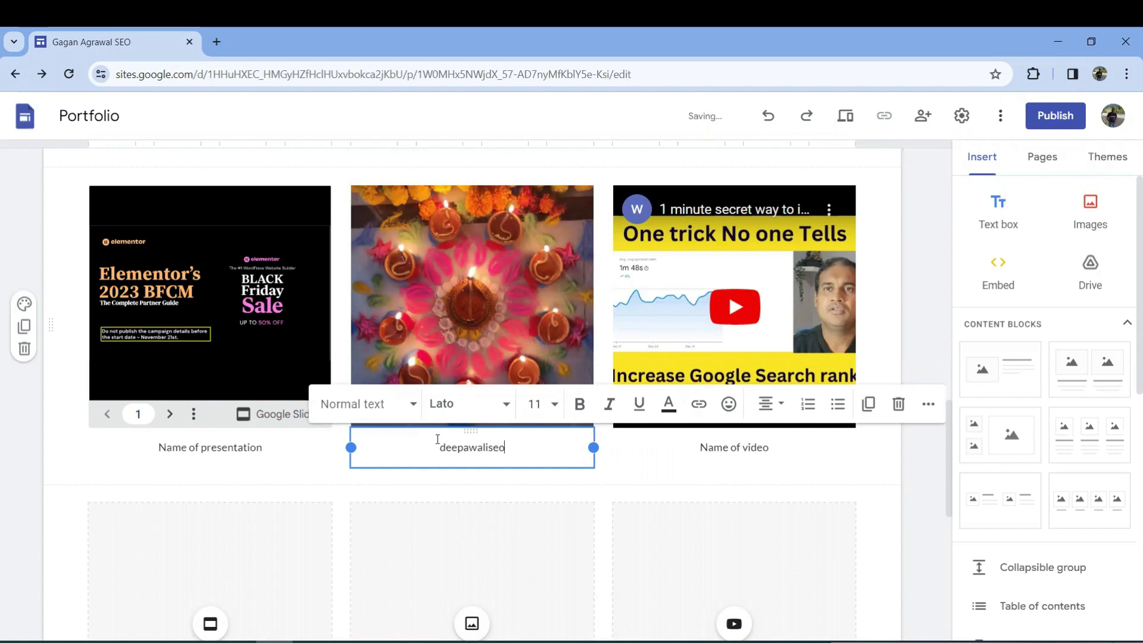
pyautogui.click(738, 450)
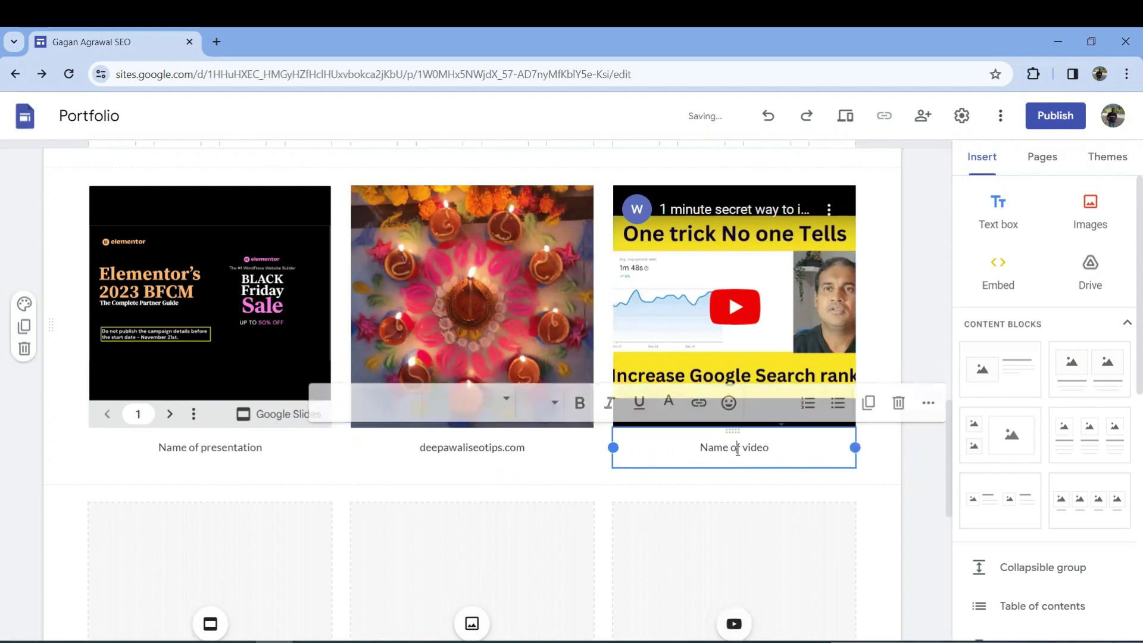
pyautogui.tripleClick(737, 451)
pyautogui.write('One minute trick to improve search ranking')
# Replace the presentation card caption with 'Elementor discount code'
pyautogui.click(265, 448)
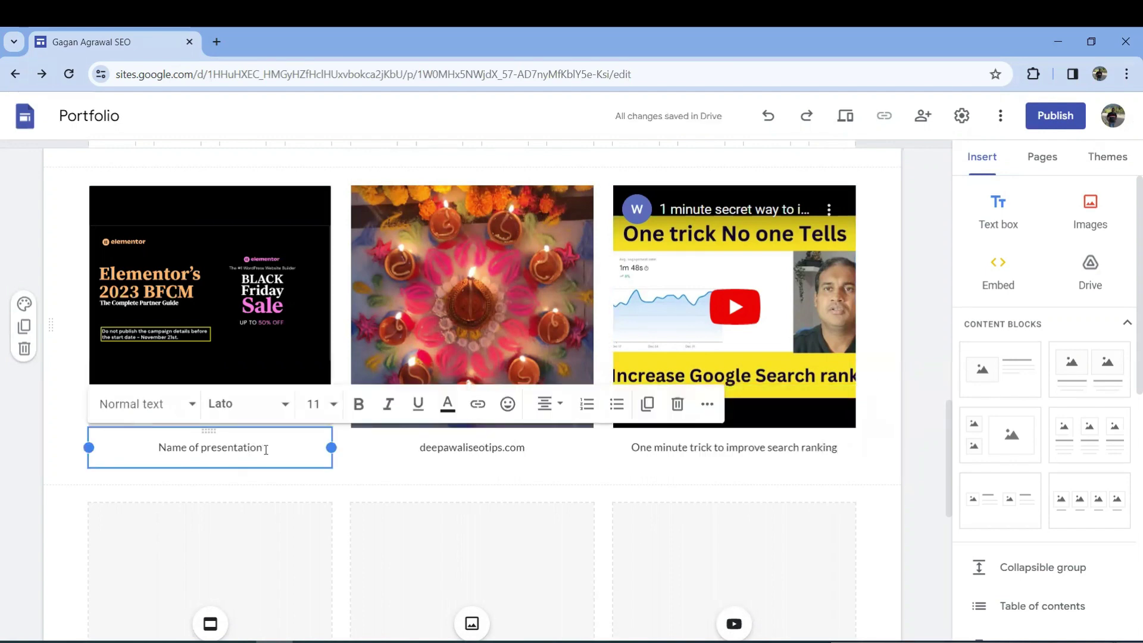
pyautogui.moveTo(265, 448); pyautogui.dragTo(86, 446)
pyautogui.press('BackSpace')
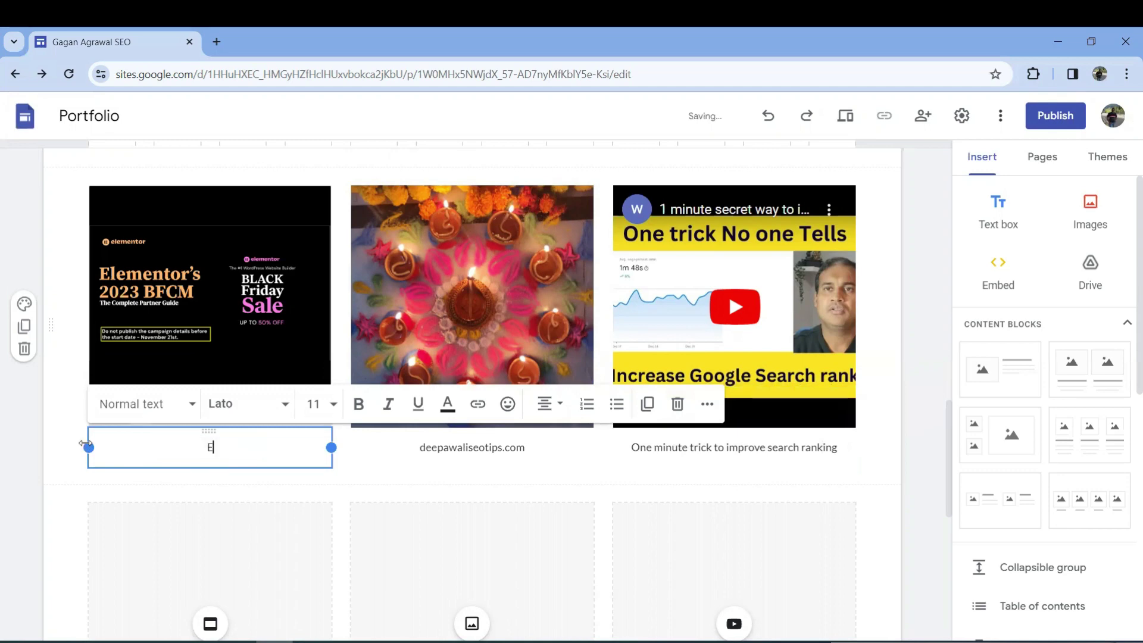
pyautogui.write('Elementor discount code')
pyautogui.scroll(-3, 71, 485)
pyautogui.scroll(10, 327, 499)
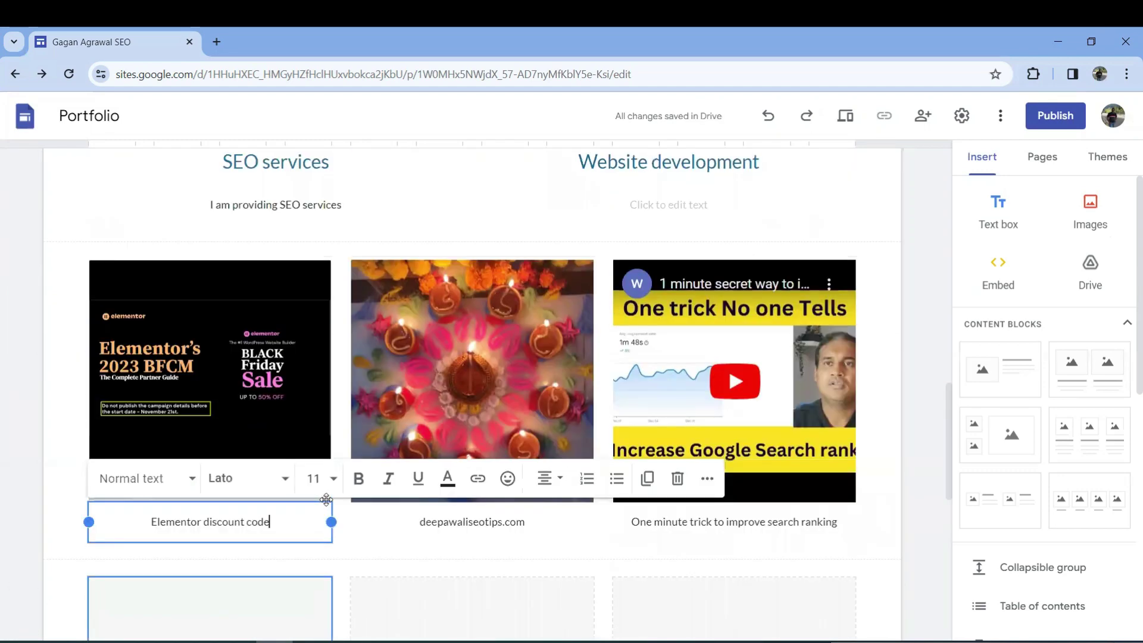
# Scroll down the home page to the empty presentation, project and video placeholder row
pyautogui.scroll(10, 326, 500)
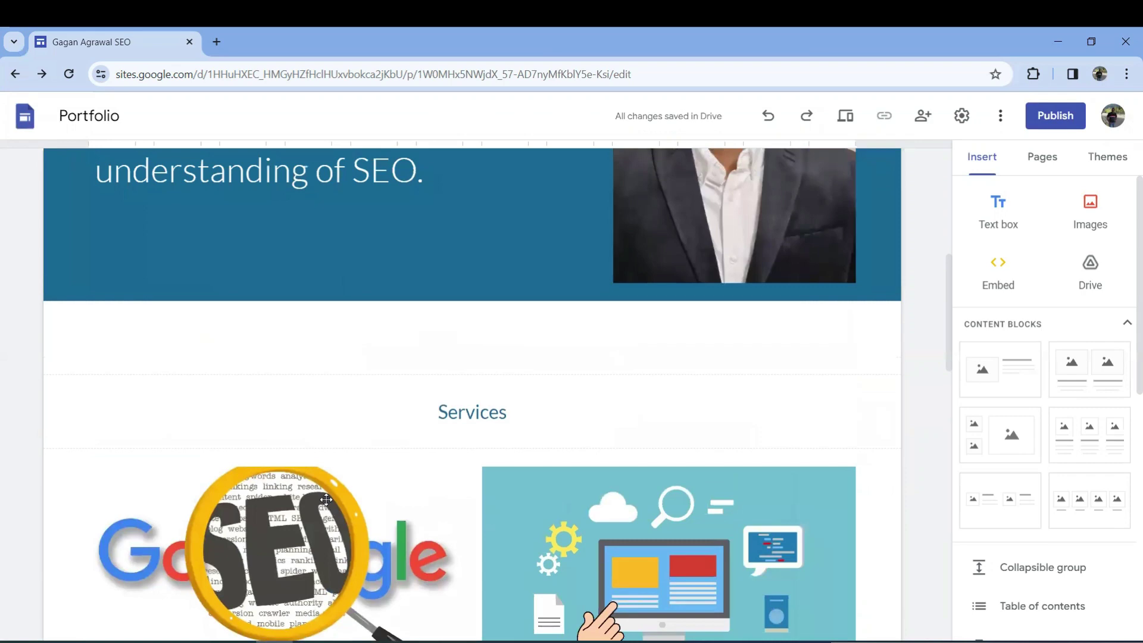
pyautogui.scroll(3, 326, 506)
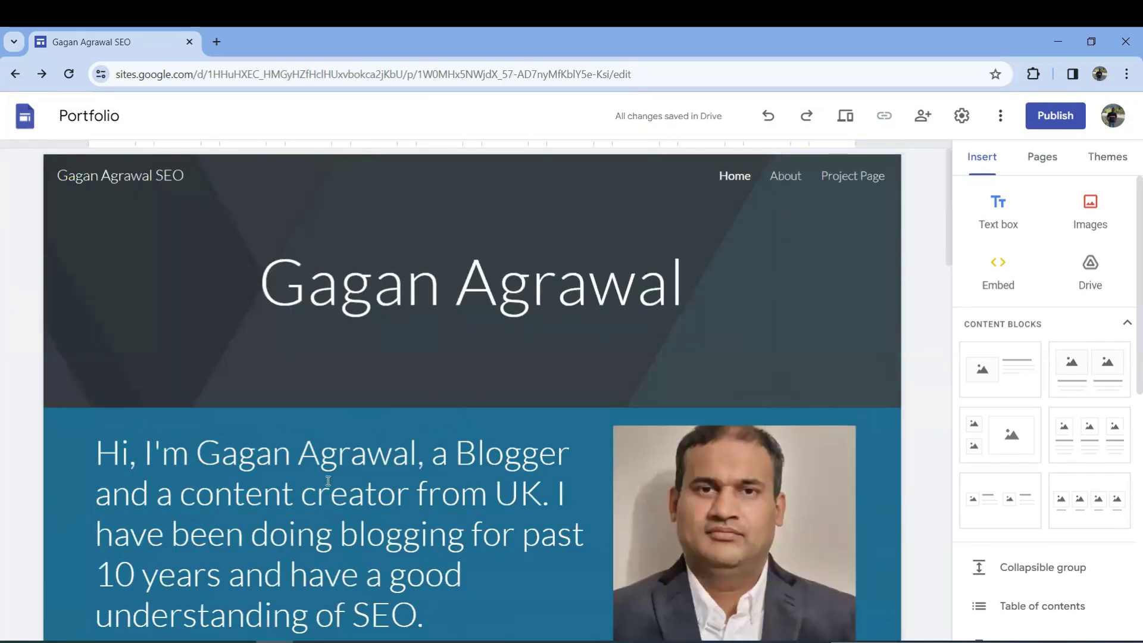
pyautogui.scroll(-3, 348, 435)
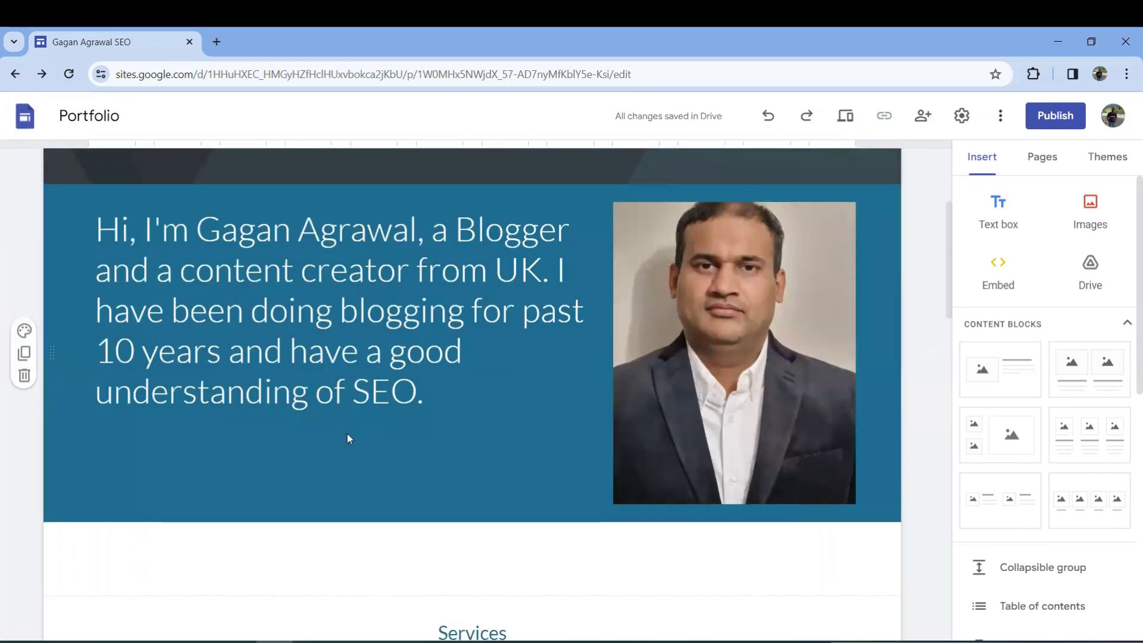
pyautogui.scroll(3, 350, 436)
pyautogui.click(365, 284)
pyautogui.scroll(-3, 341, 373)
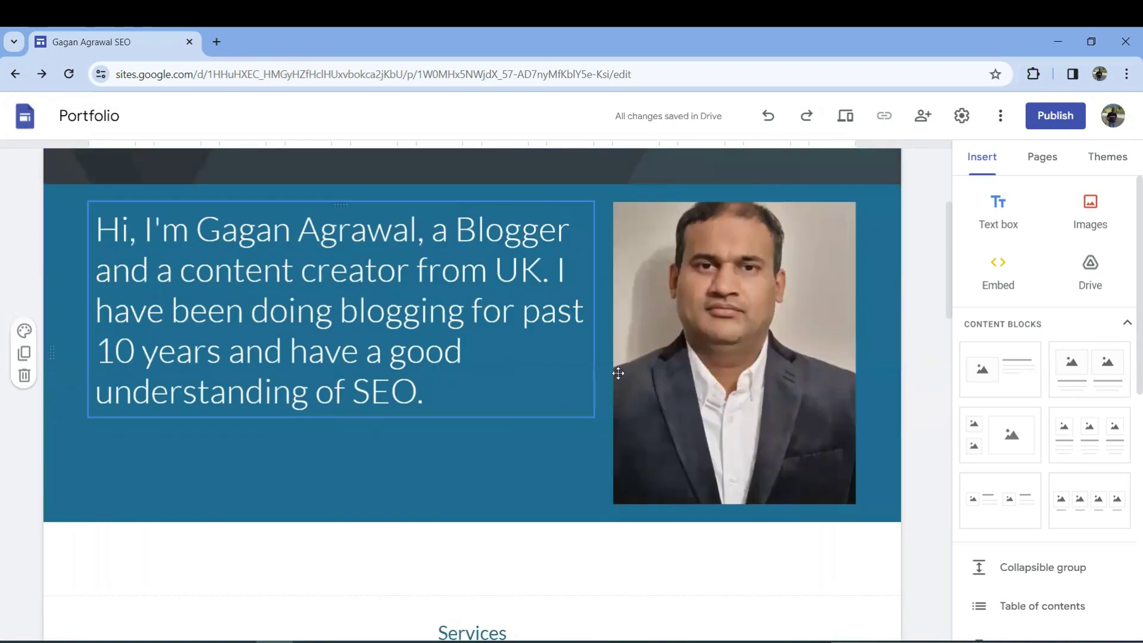
pyautogui.scroll(-10, 615, 377)
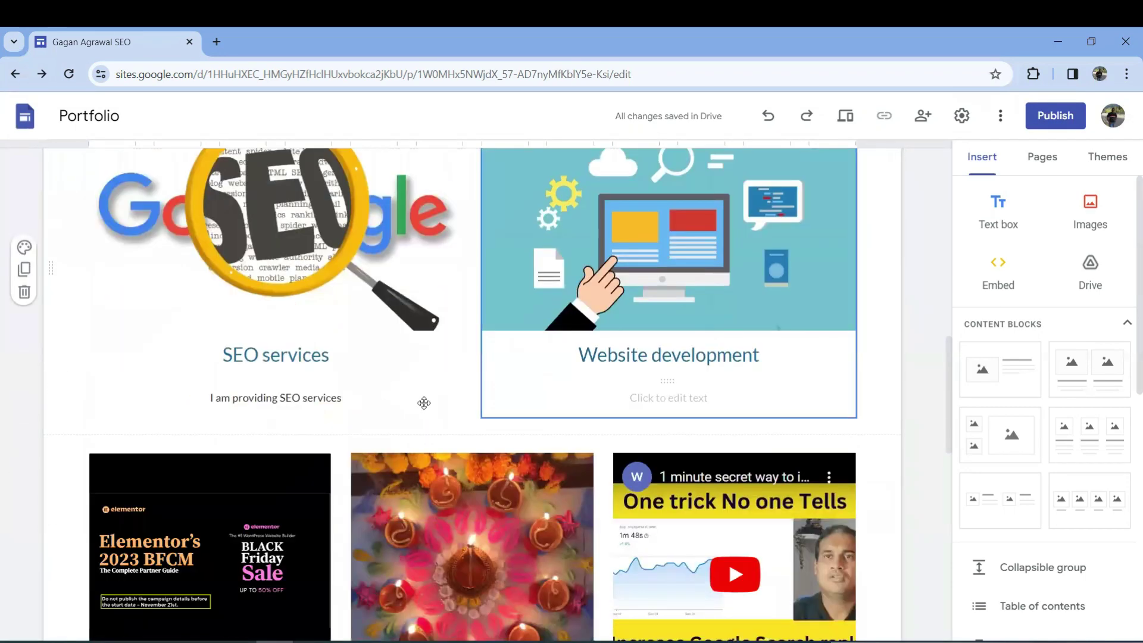
pyautogui.scroll(-3, 424, 403)
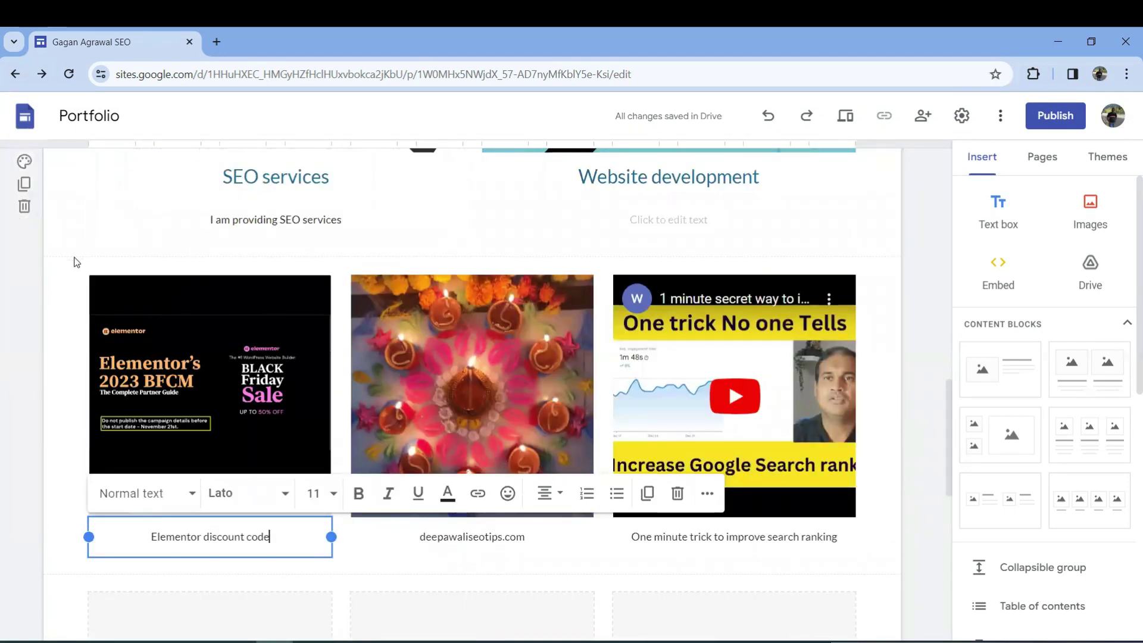
pyautogui.scroll(-2, 546, 391)
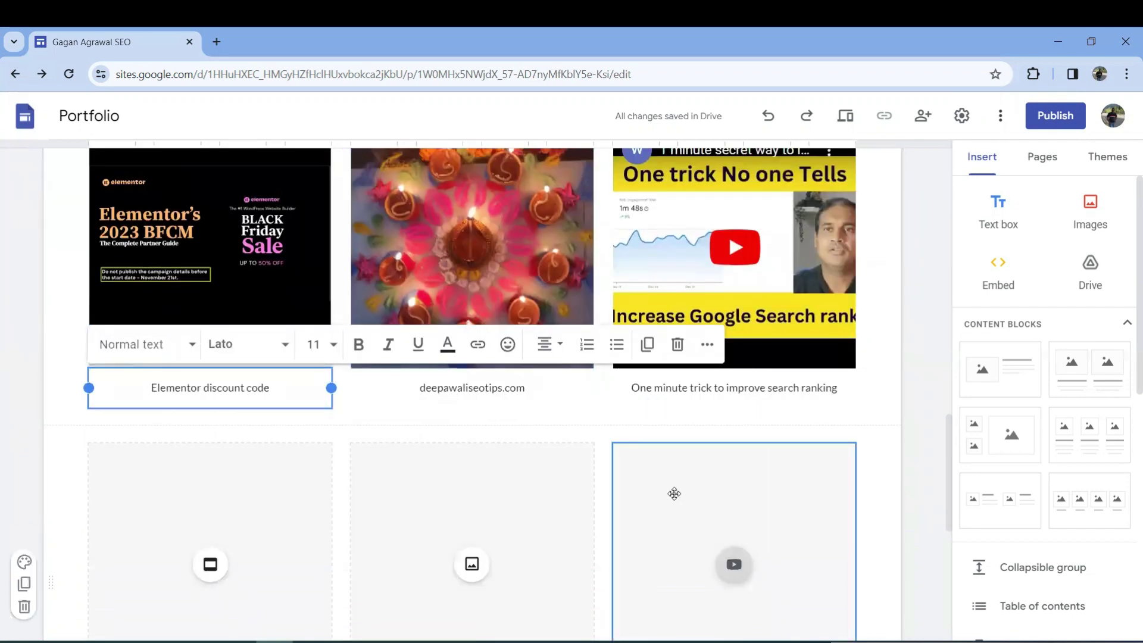
pyautogui.scroll(-3, 674, 493)
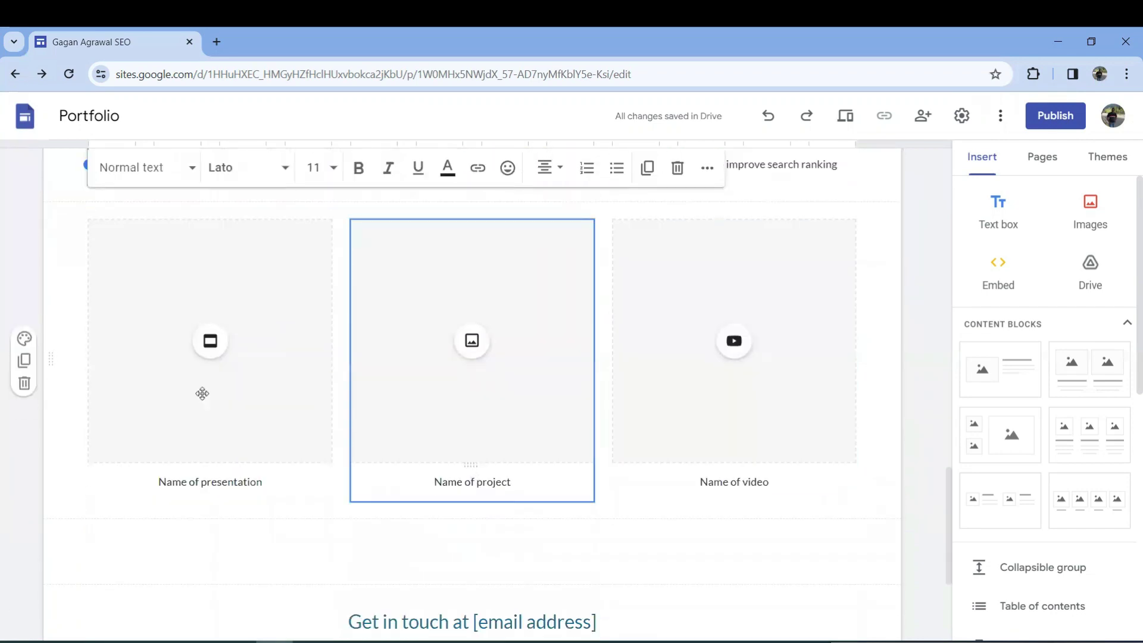
# Delete the empty placeholder row and add an empty text box below the 'Get in touch at [email address]' heading
pyautogui.click(24, 384)
pyautogui.moveTo(598, 421); pyautogui.dragTo(474, 424)
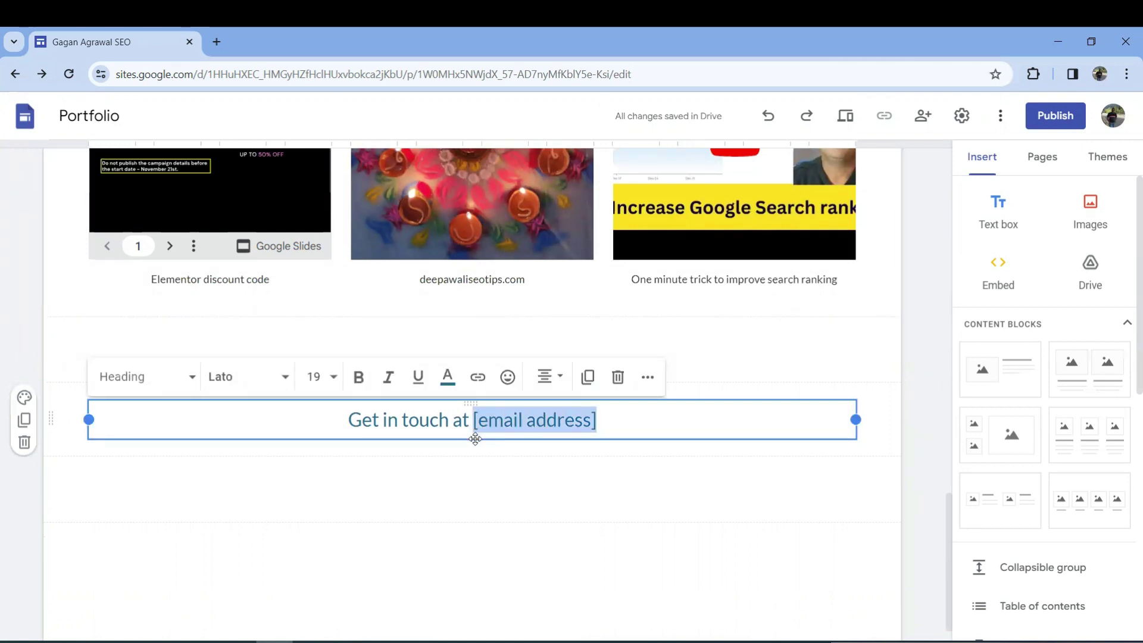
pyautogui.scroll(-1, 475, 439)
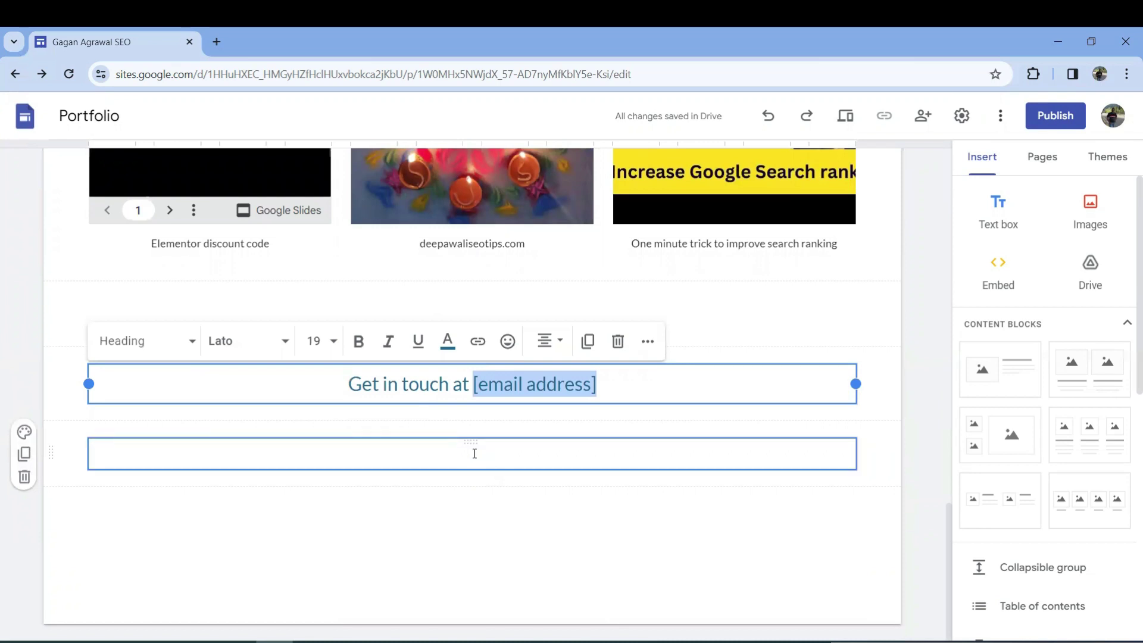
pyautogui.click(470, 453)
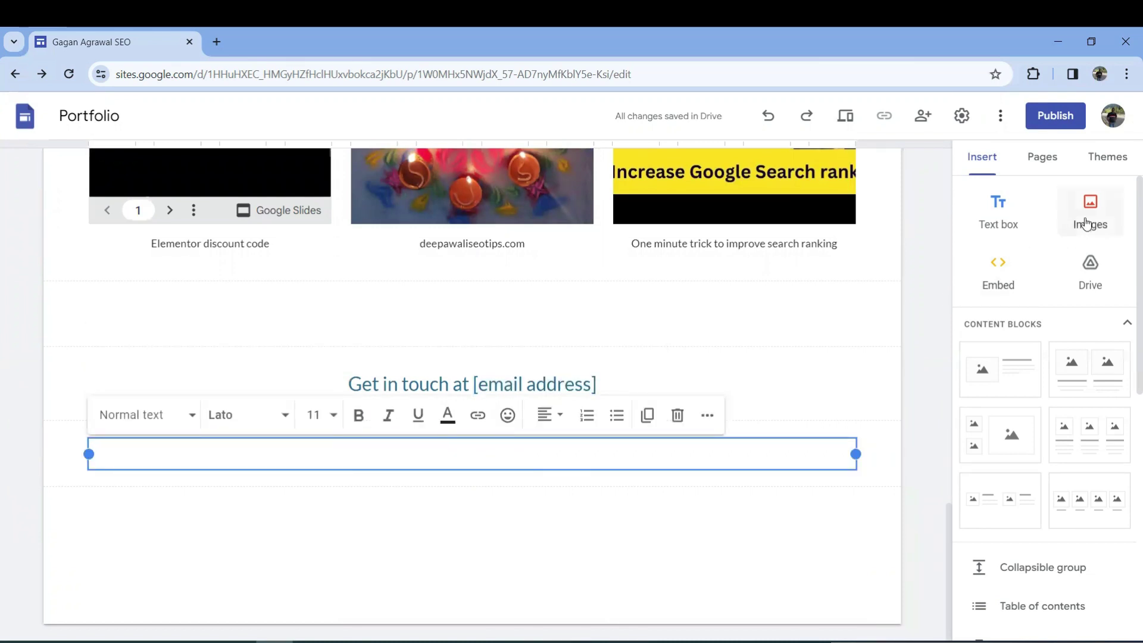
pyautogui.click(995, 222)
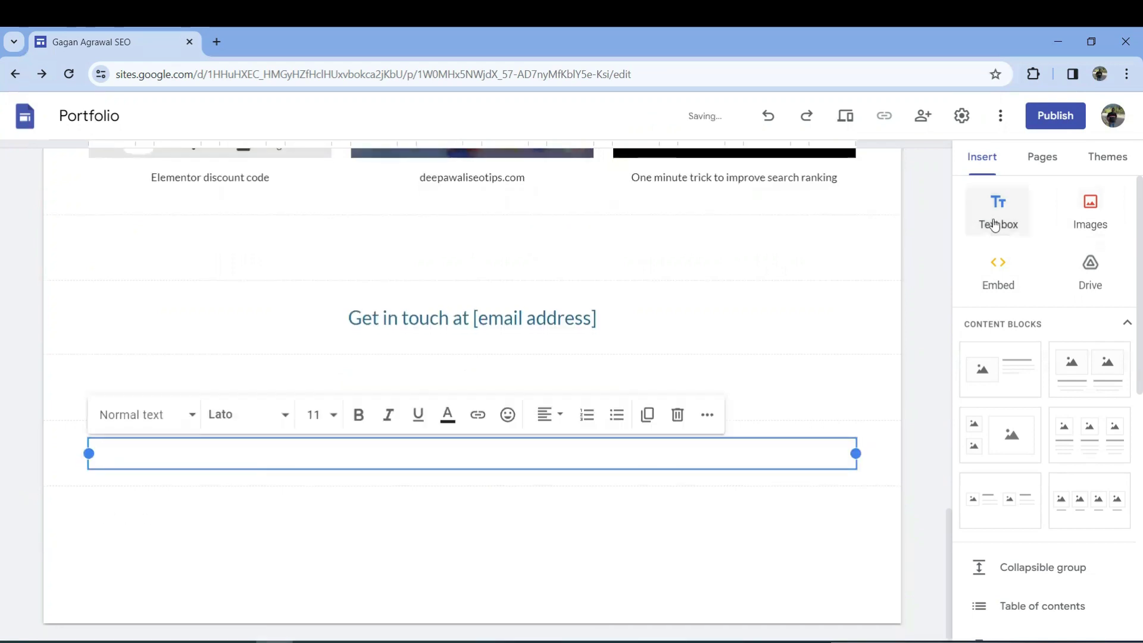
pyautogui.click(1002, 269)
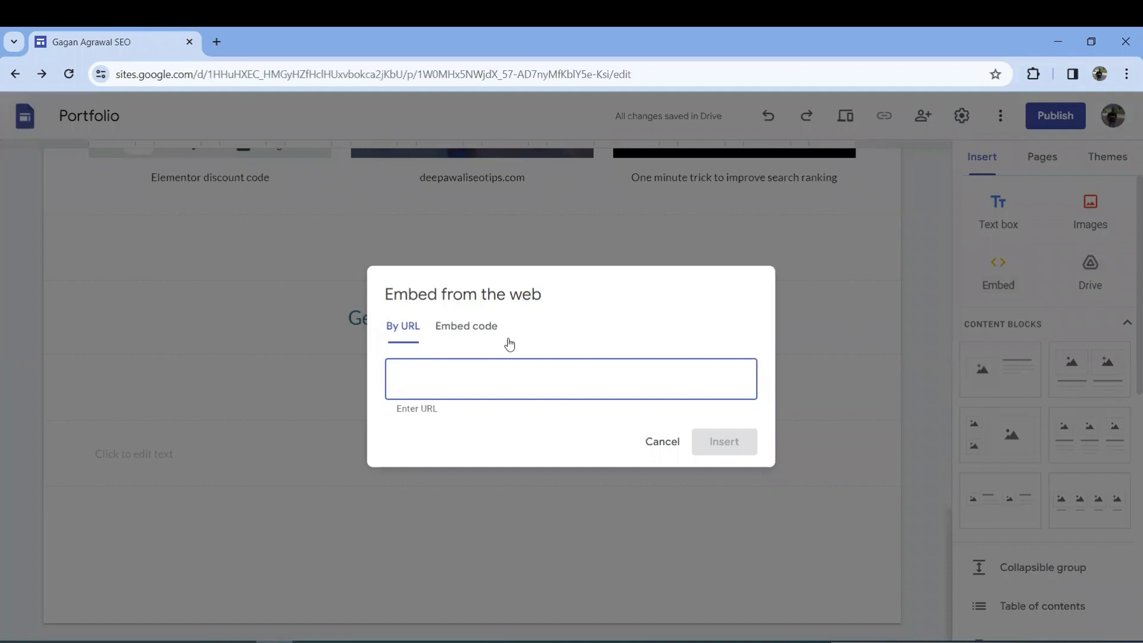
pyautogui.click(662, 449)
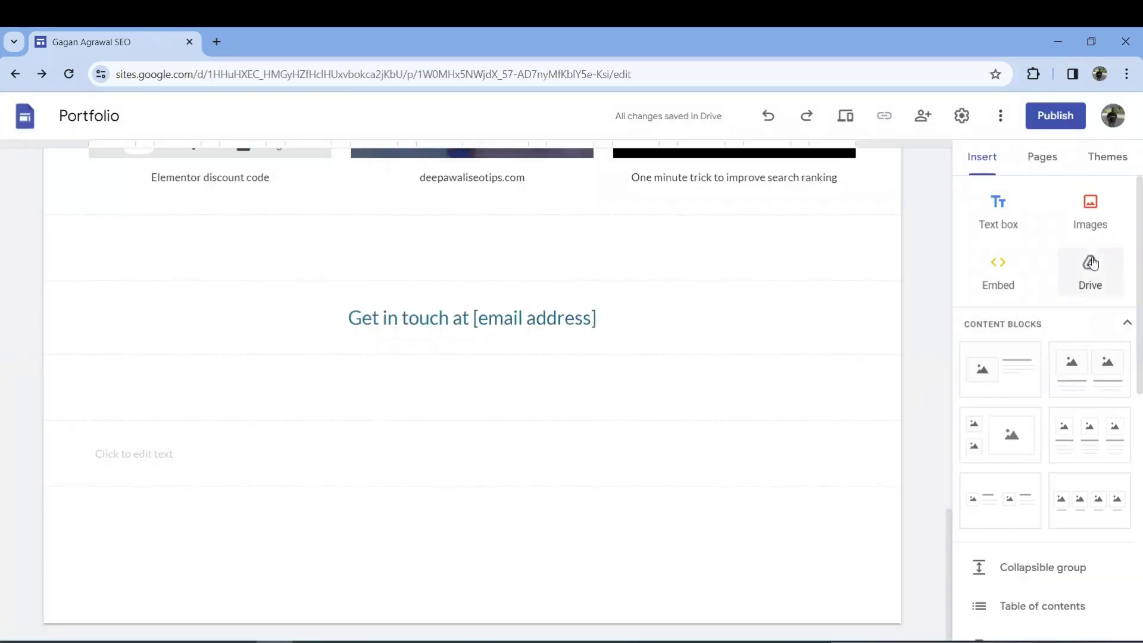
pyautogui.click(1094, 216)
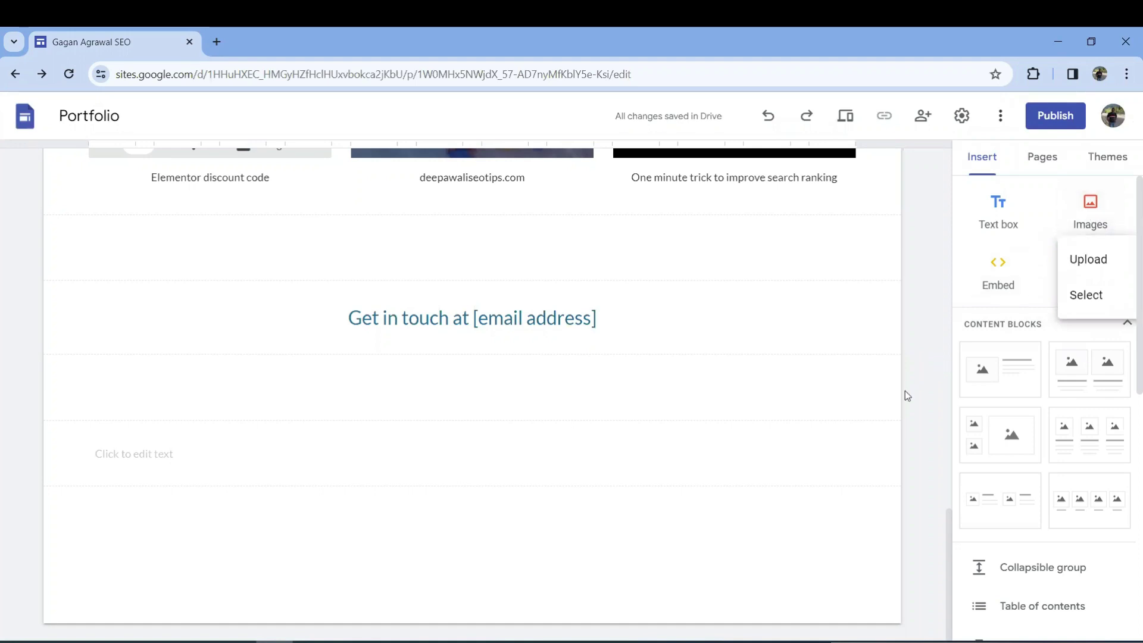
pyautogui.click(930, 394)
pyautogui.scroll(-1, 1050, 547)
pyautogui.scroll(-4, 1050, 546)
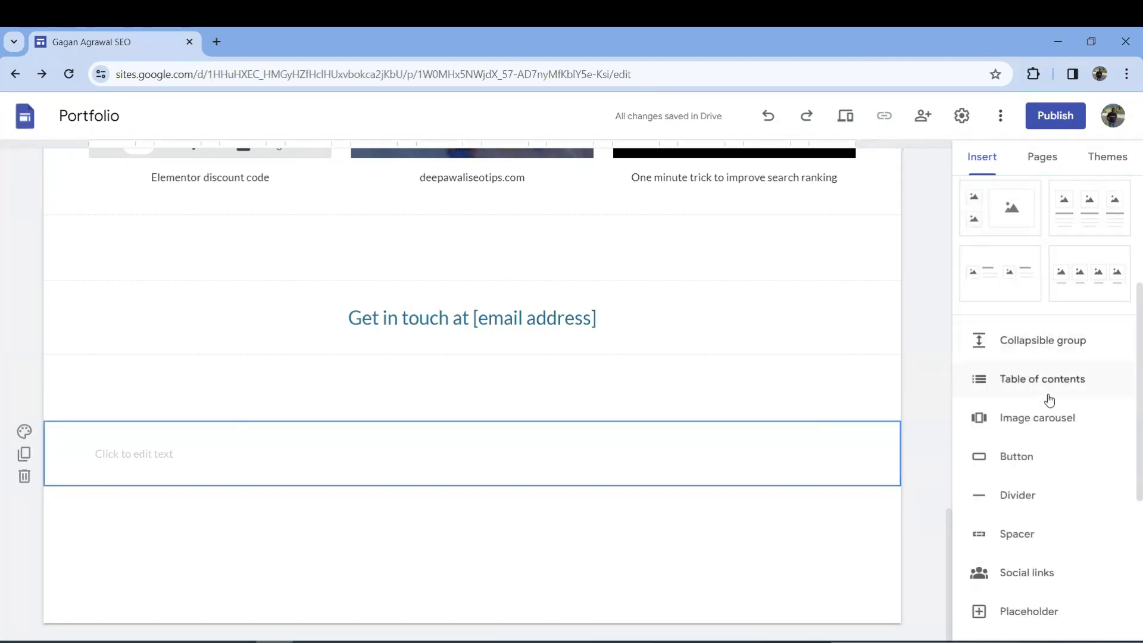
pyautogui.scroll(-1, 1049, 391)
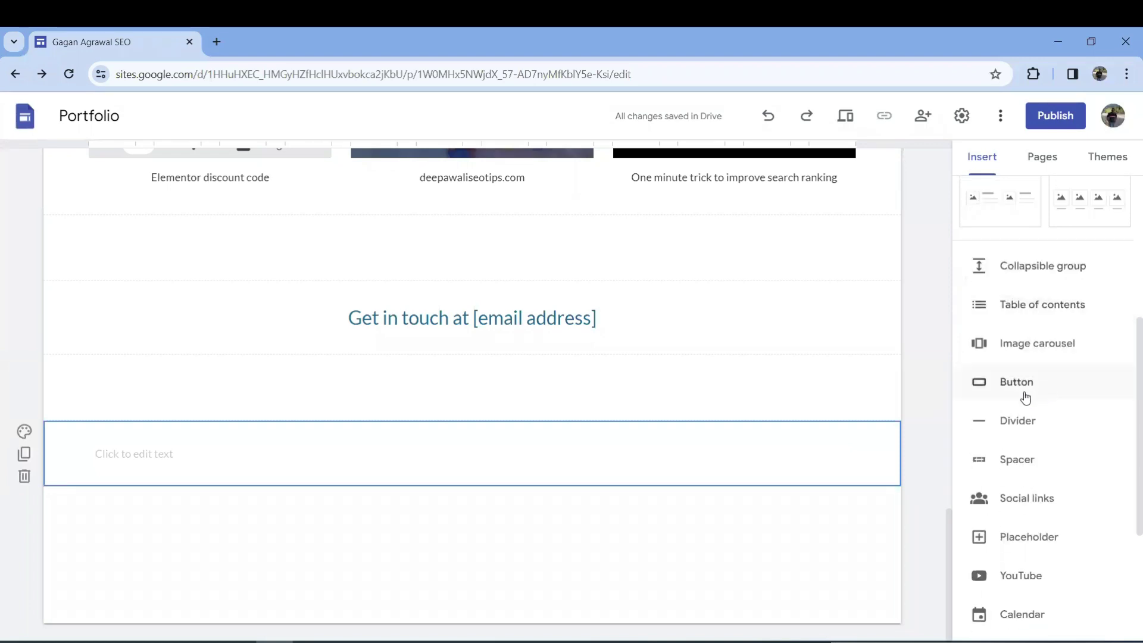
pyautogui.scroll(-1, 1024, 395)
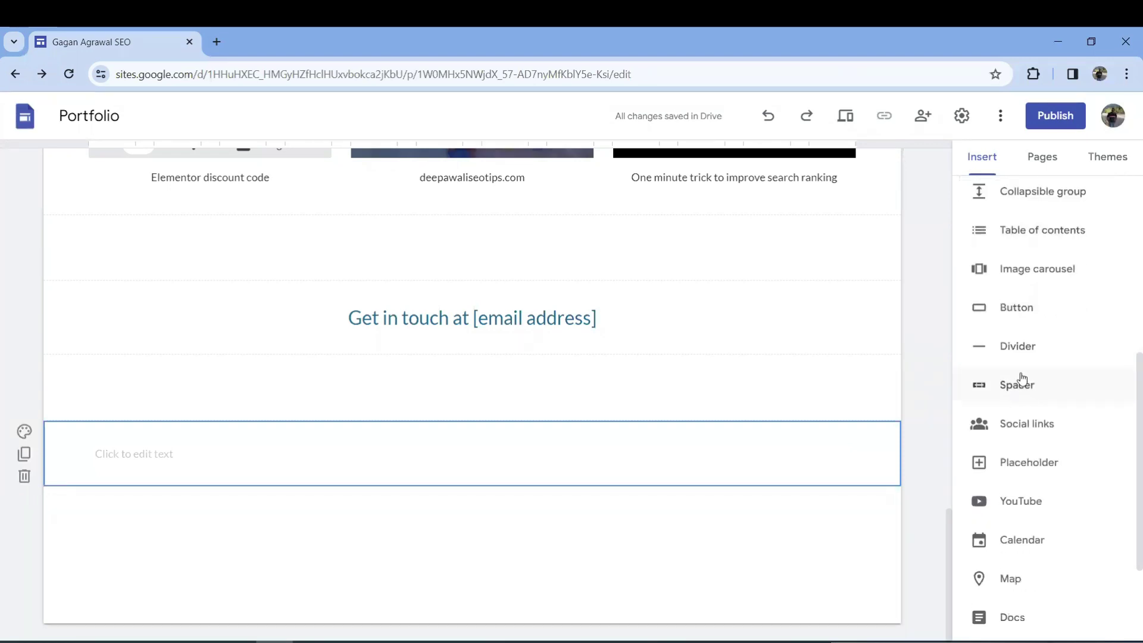
pyautogui.click(1026, 435)
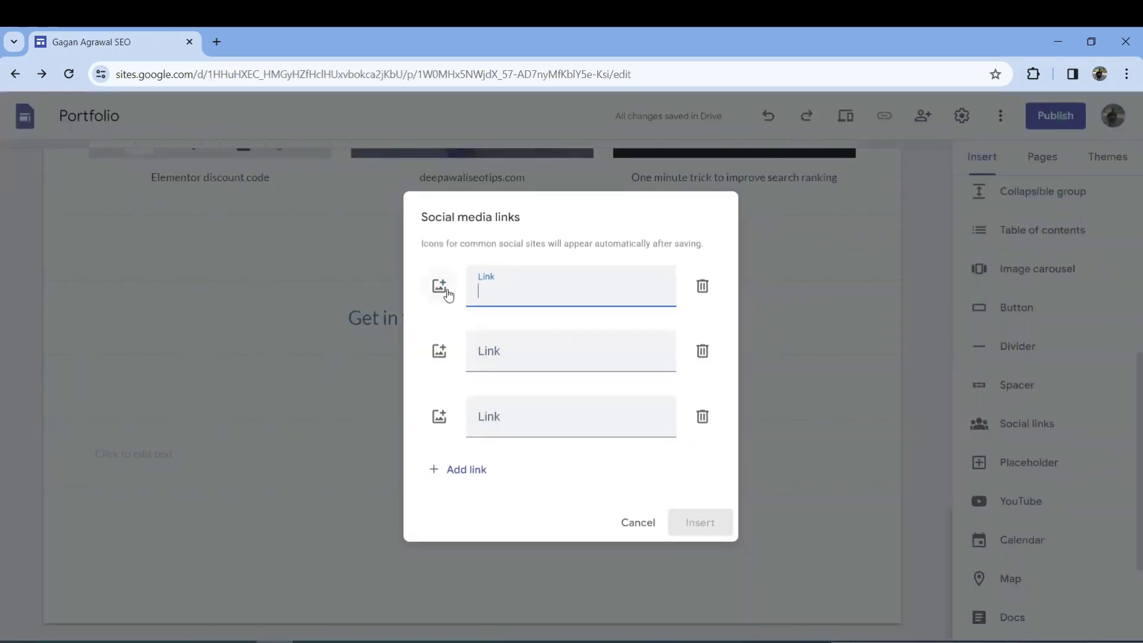
pyautogui.click(638, 524)
pyautogui.scroll(-2, 1033, 502)
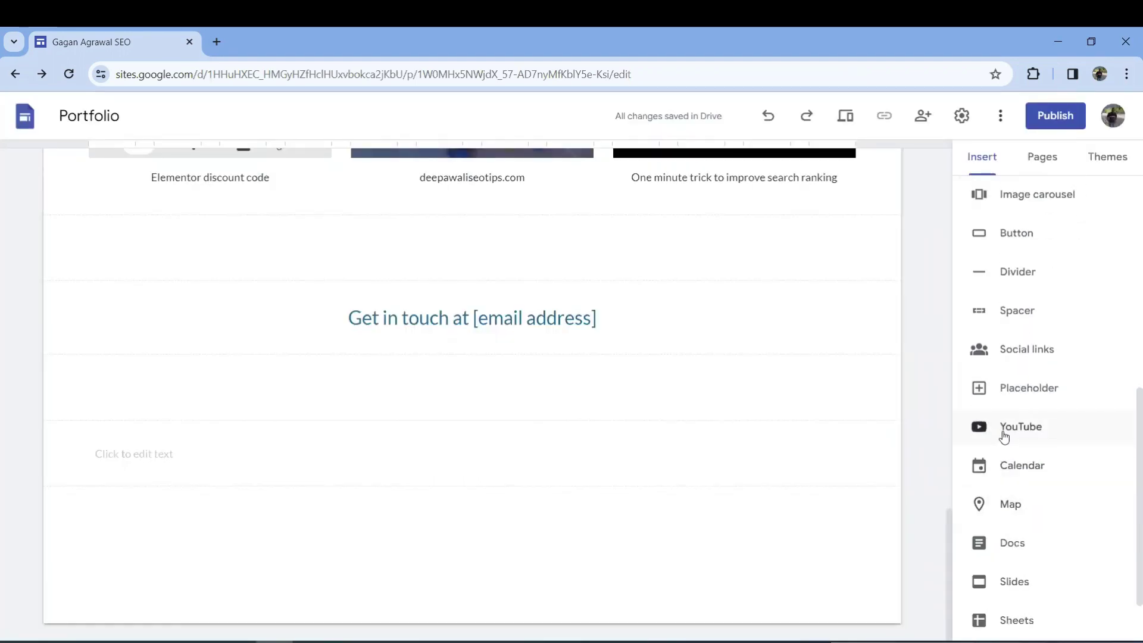
pyautogui.click(1005, 436)
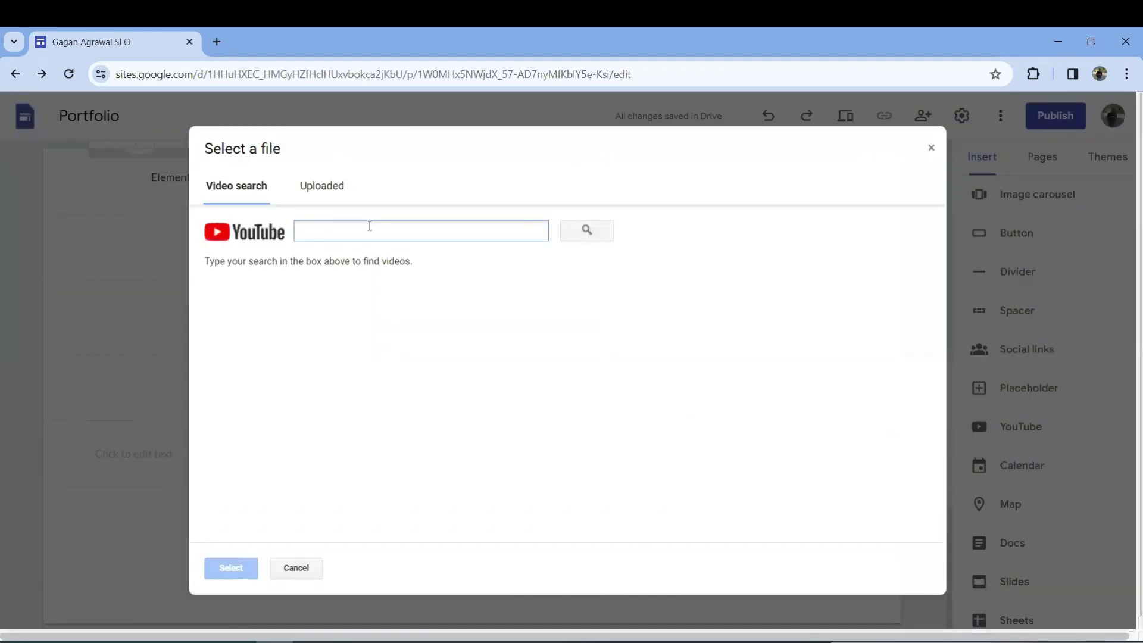
pyautogui.click(932, 151)
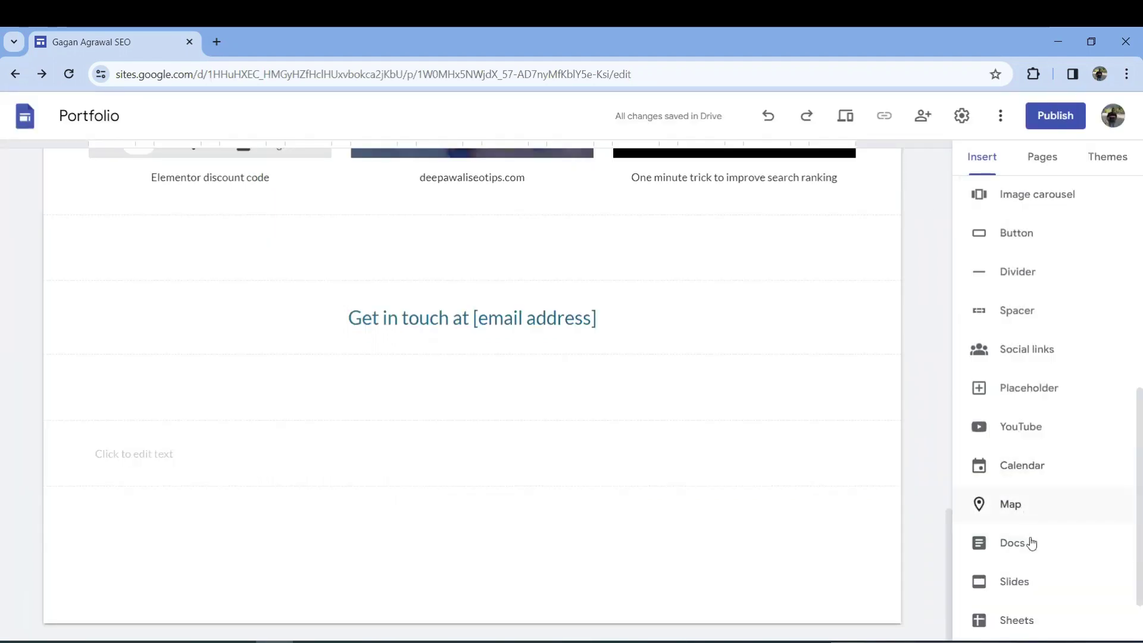
pyautogui.scroll(-2, 1031, 543)
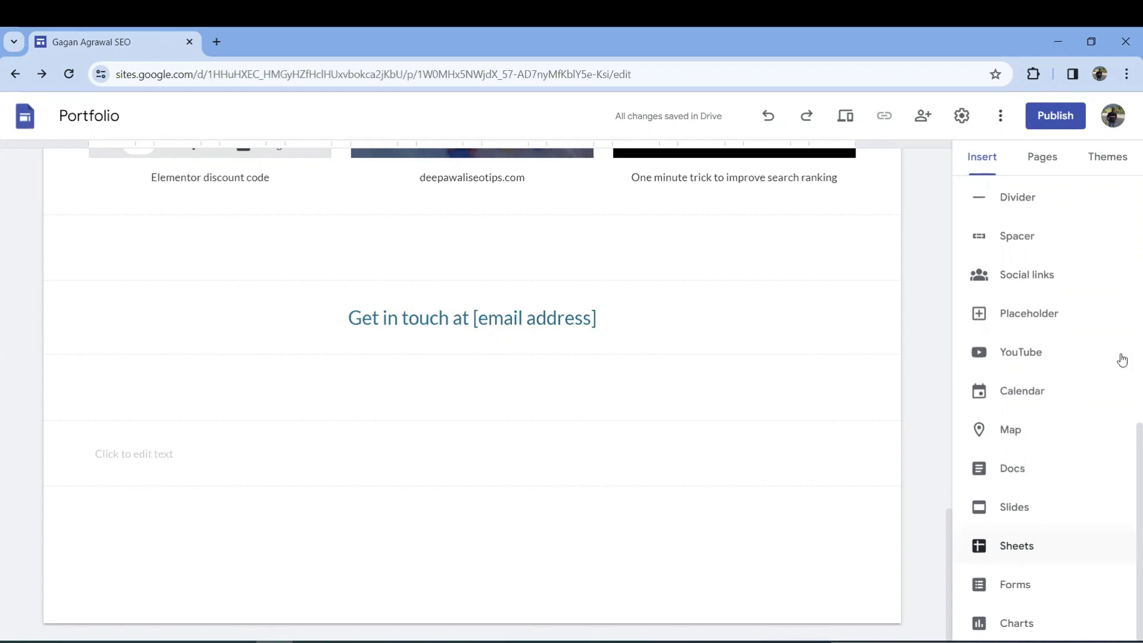
# Add a placeholder block at the page bottom and show the Pages list with Home, About and Project Page
pyautogui.click(1107, 324)
pyautogui.scroll(10, 751, 392)
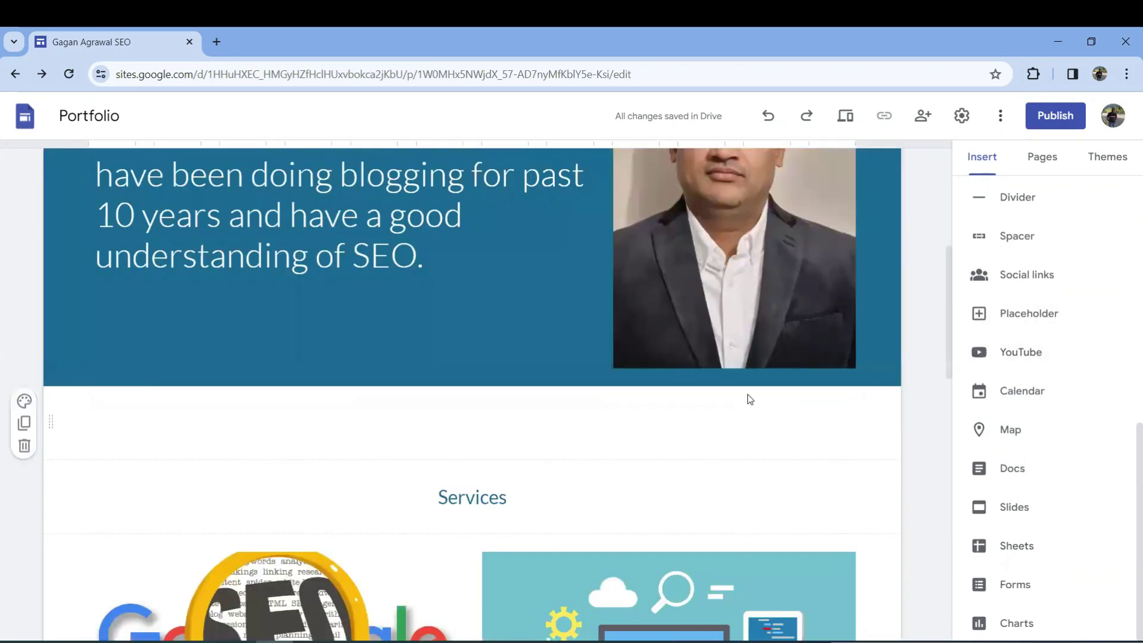
pyautogui.scroll(6, 750, 399)
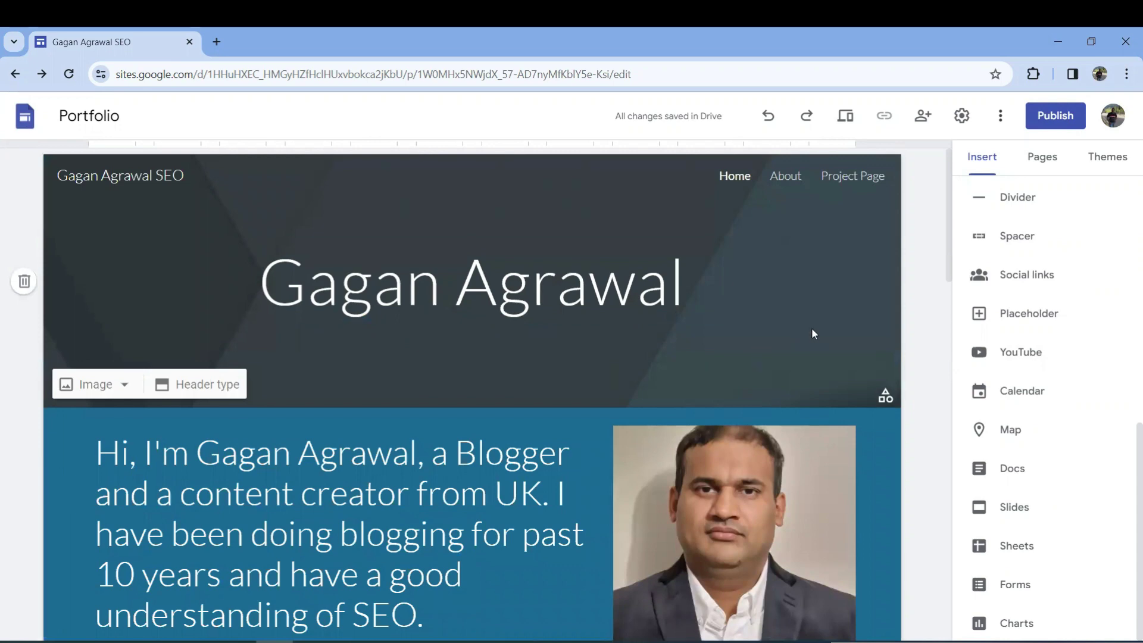
pyautogui.scroll(-5, 813, 333)
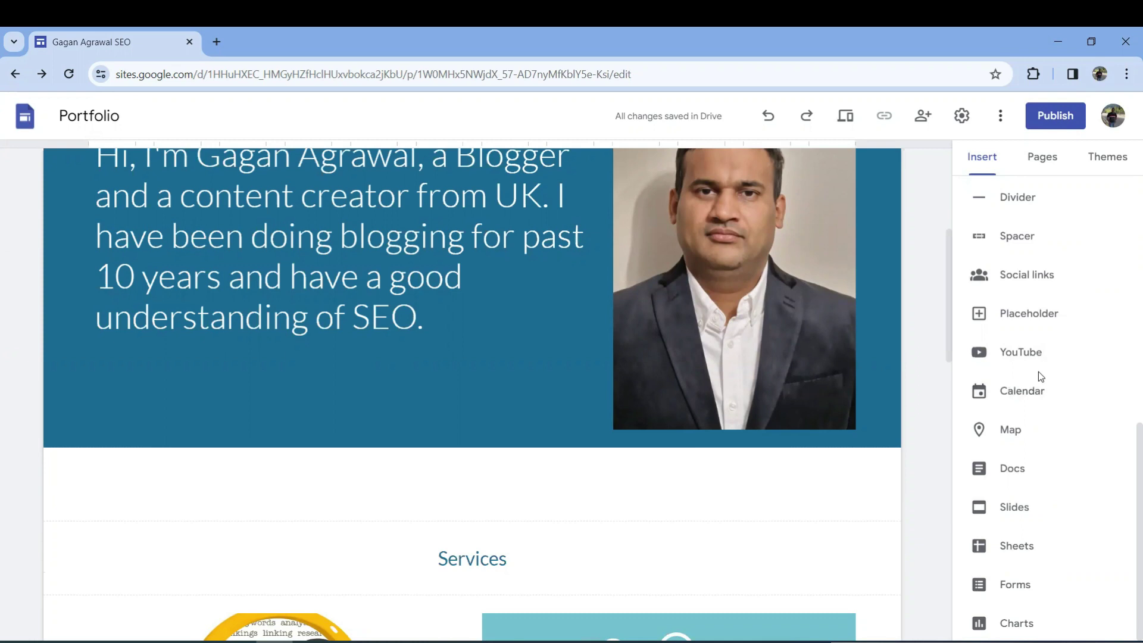
pyautogui.click(1037, 164)
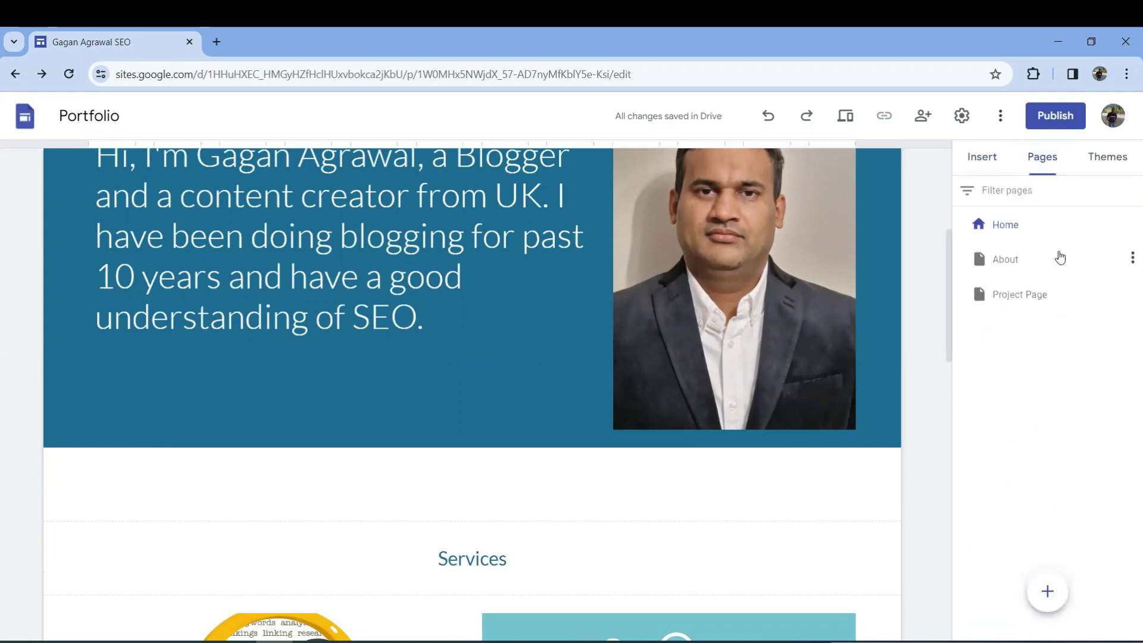
pyautogui.scroll(5, 759, 178)
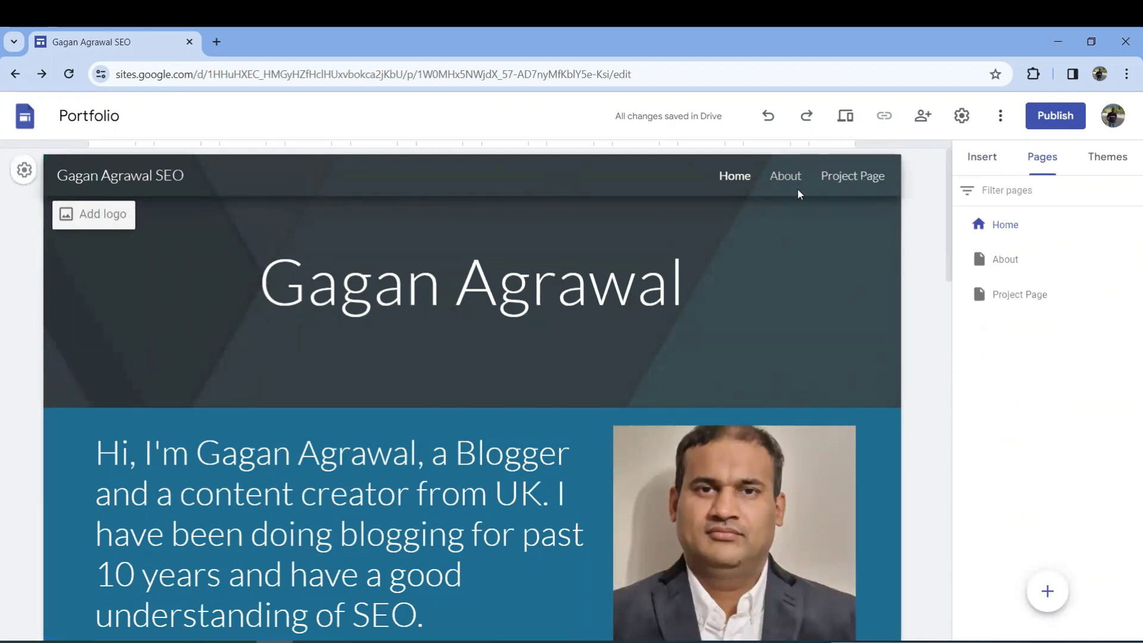
# Look over Project Page, then open the About page with its template photo in the editor
pyautogui.click(865, 178)
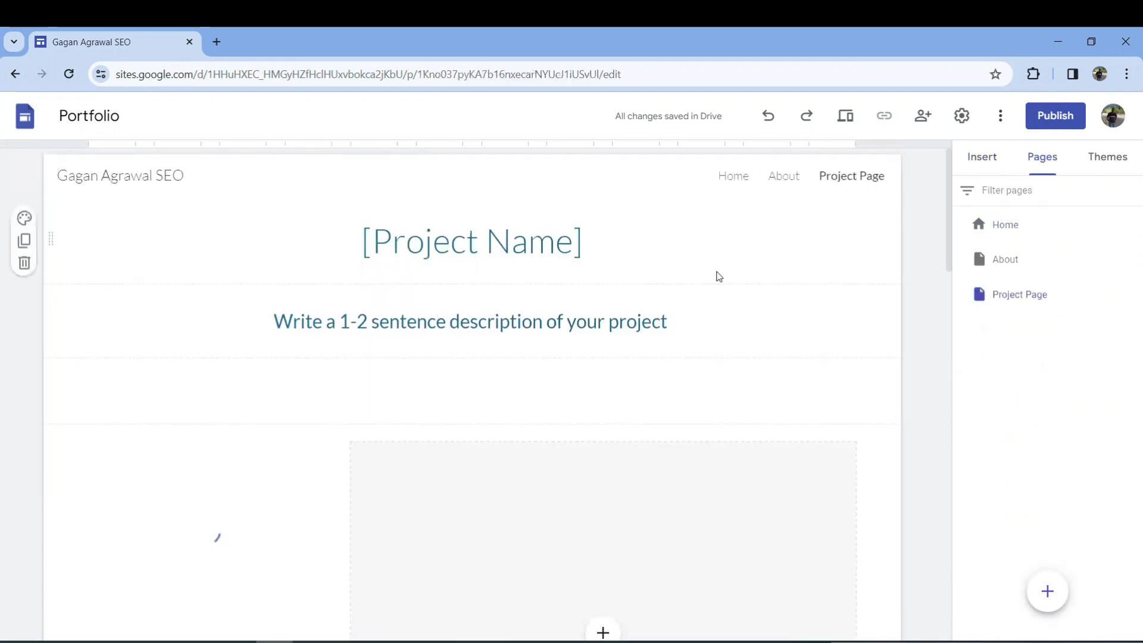
pyautogui.scroll(-5, 663, 367)
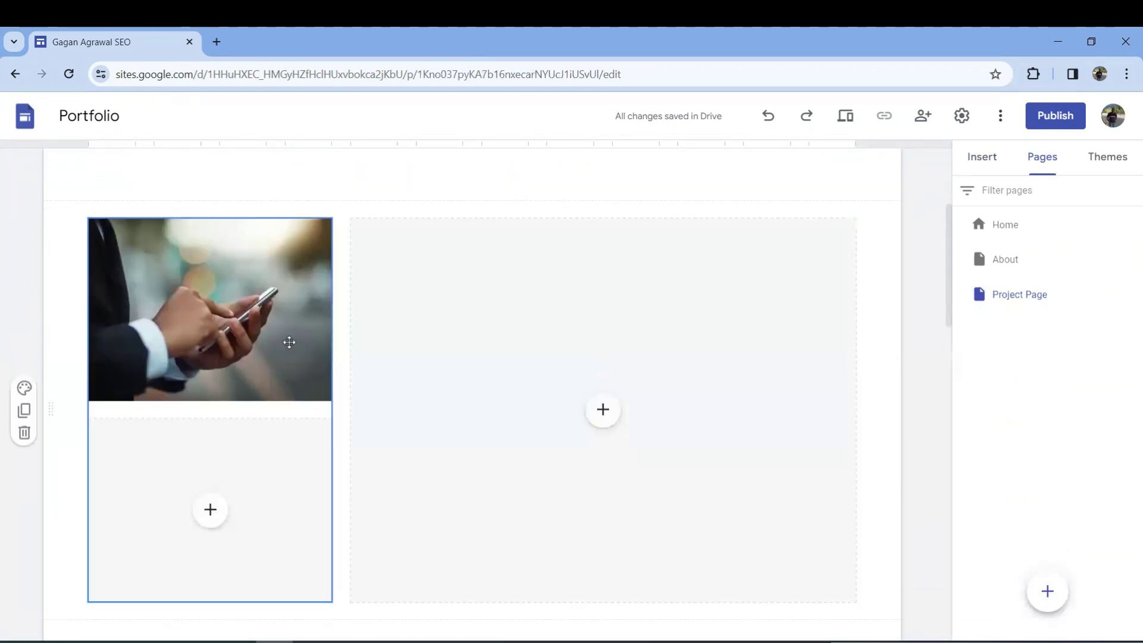
pyautogui.scroll(-12, 404, 328)
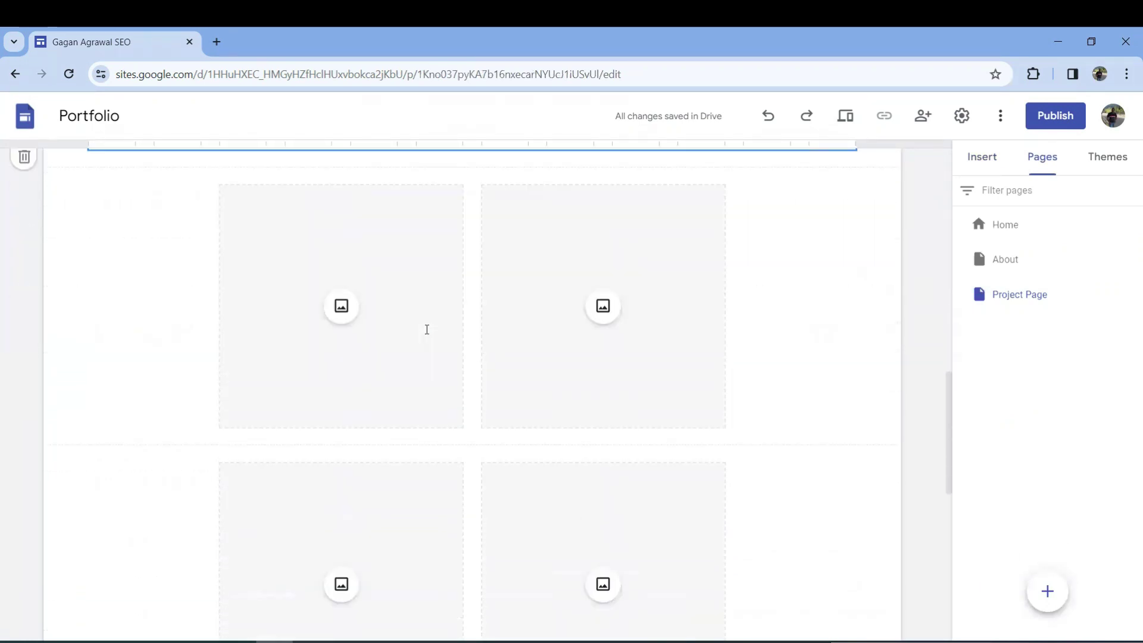
pyautogui.scroll(-2, 427, 331)
pyautogui.scroll(18, 572, 301)
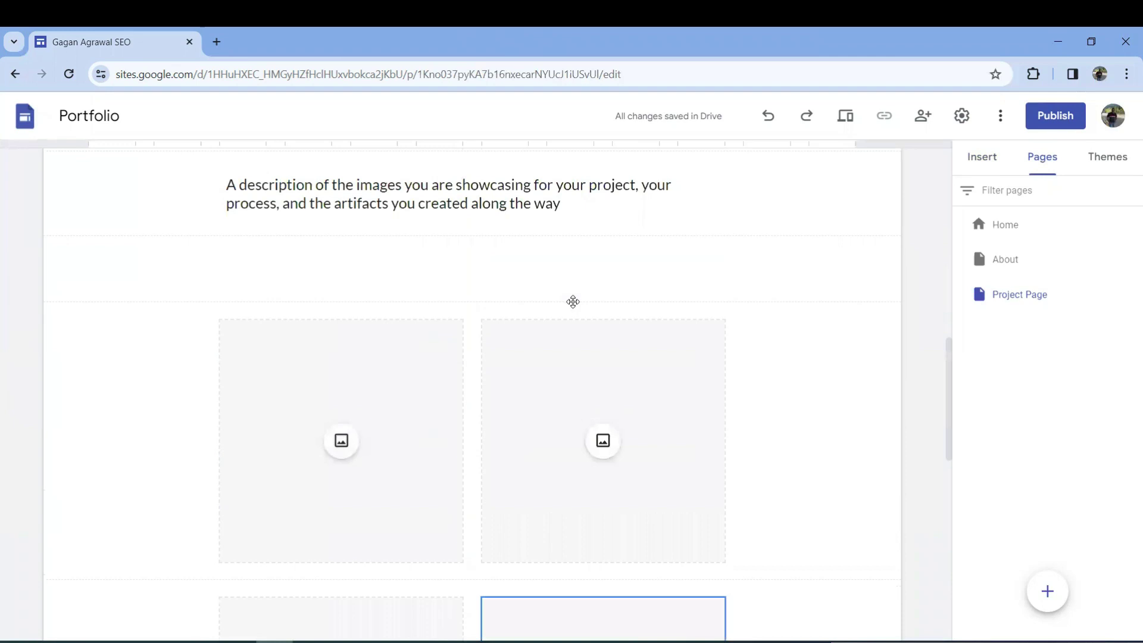
pyautogui.click(1013, 262)
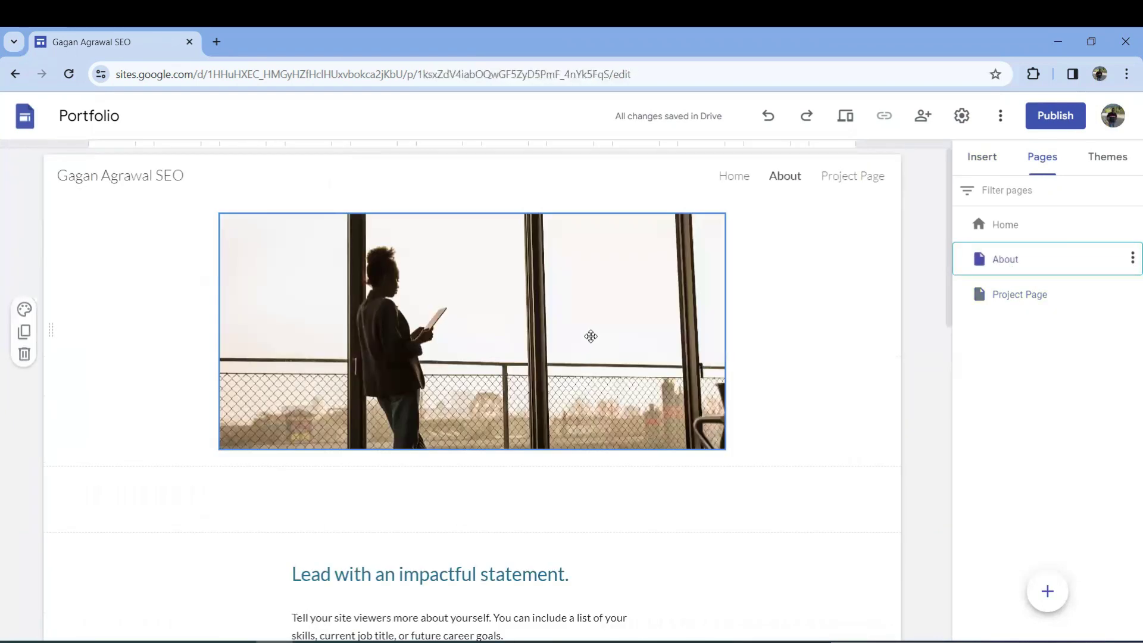
# Swap the About page's template photo for the owner's portrait headshot using Replace image
pyautogui.click(591, 337)
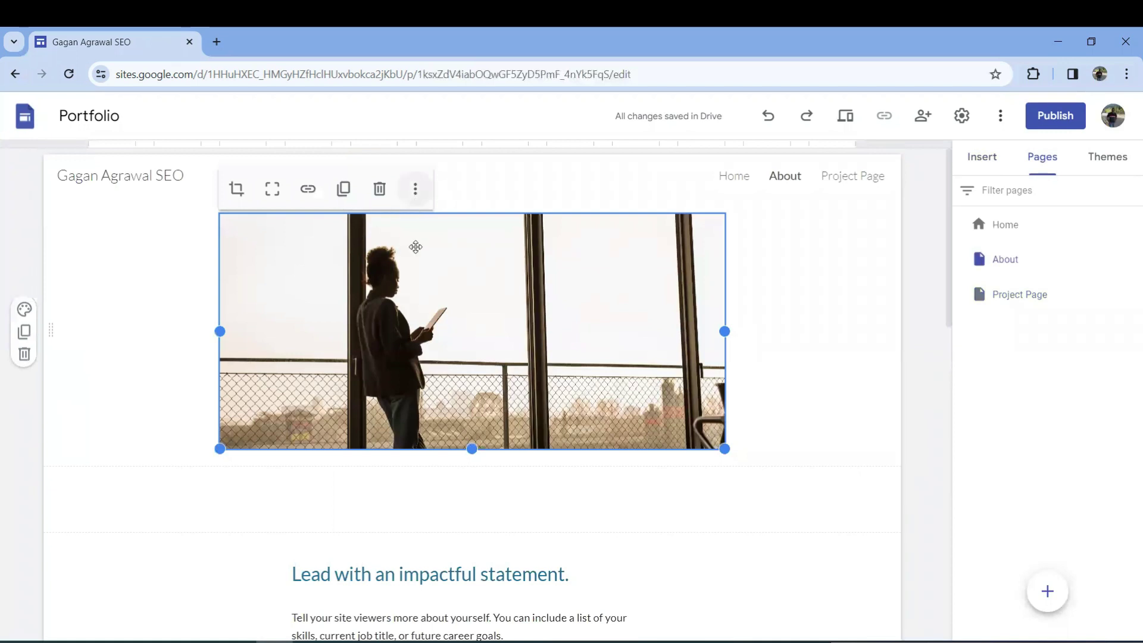
pyautogui.rightClick(485, 259)
pyautogui.moveTo(417, 268); pyautogui.dragTo(351, 268)
pyautogui.click(349, 189)
pyautogui.moveTo(399, 234)
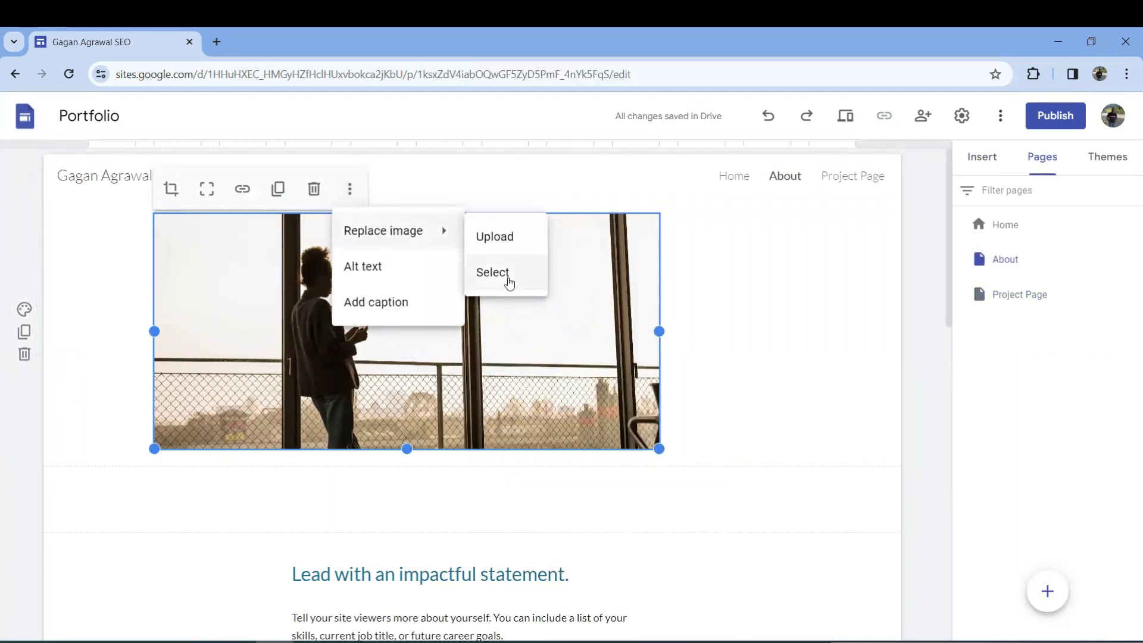
pyautogui.click(506, 273)
pyautogui.moveTo(189, 247); pyautogui.dragTo(458, 285)
pyautogui.scroll(-2, 523, 362)
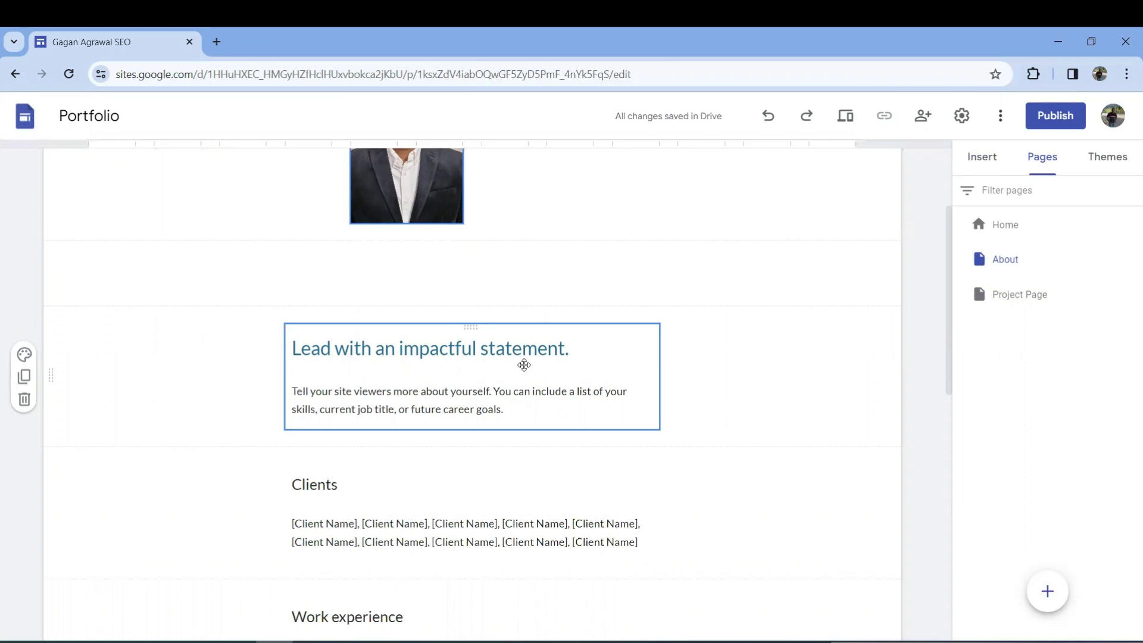
pyautogui.scroll(-6, 524, 365)
pyautogui.scroll(-3, 527, 361)
pyautogui.scroll(10, 530, 366)
# Create a new blank page named 'Contact Me'
pyautogui.moveTo(1046, 591)
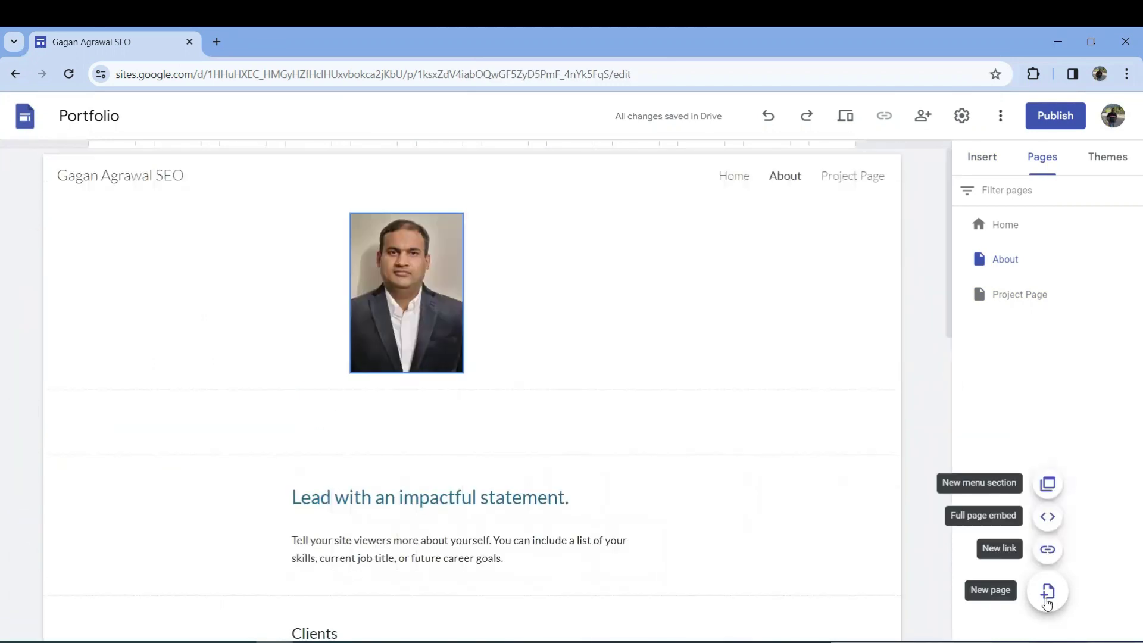
pyautogui.click(1045, 599)
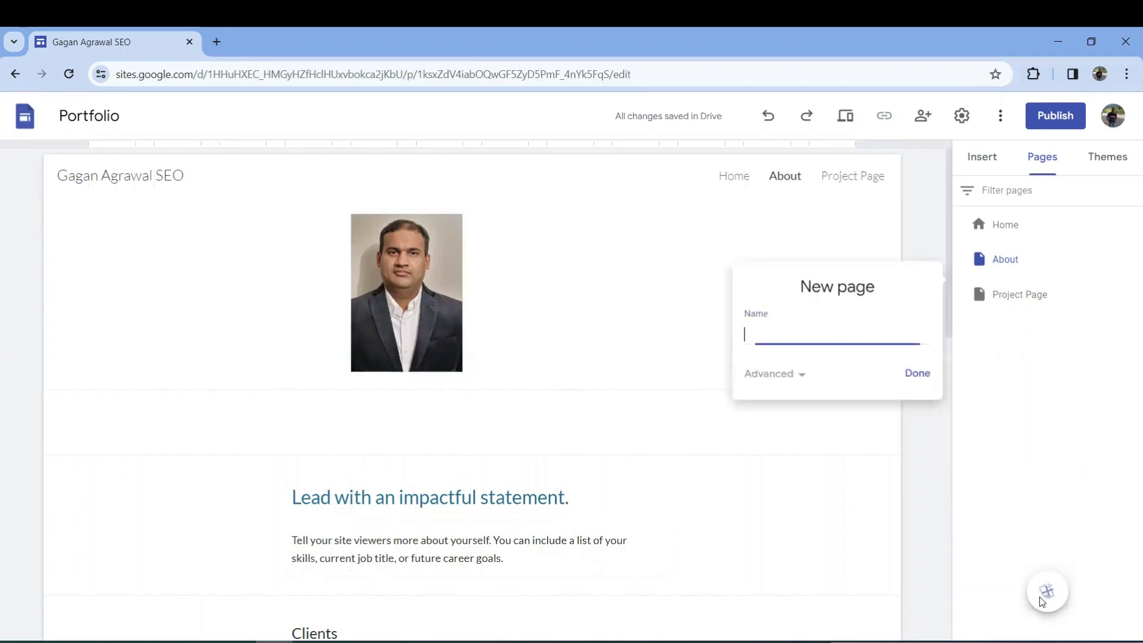
pyautogui.write('COntact')
pyautogui.press('BackSpace')
pyautogui.press('BackSpace')
pyautogui.press('BackSpace')
pyautogui.press('BackSpace')
pyautogui.press('BackSpace')
pyautogui.press('BackSpace')
pyautogui.write('ontact Me')
pyautogui.press('Return')
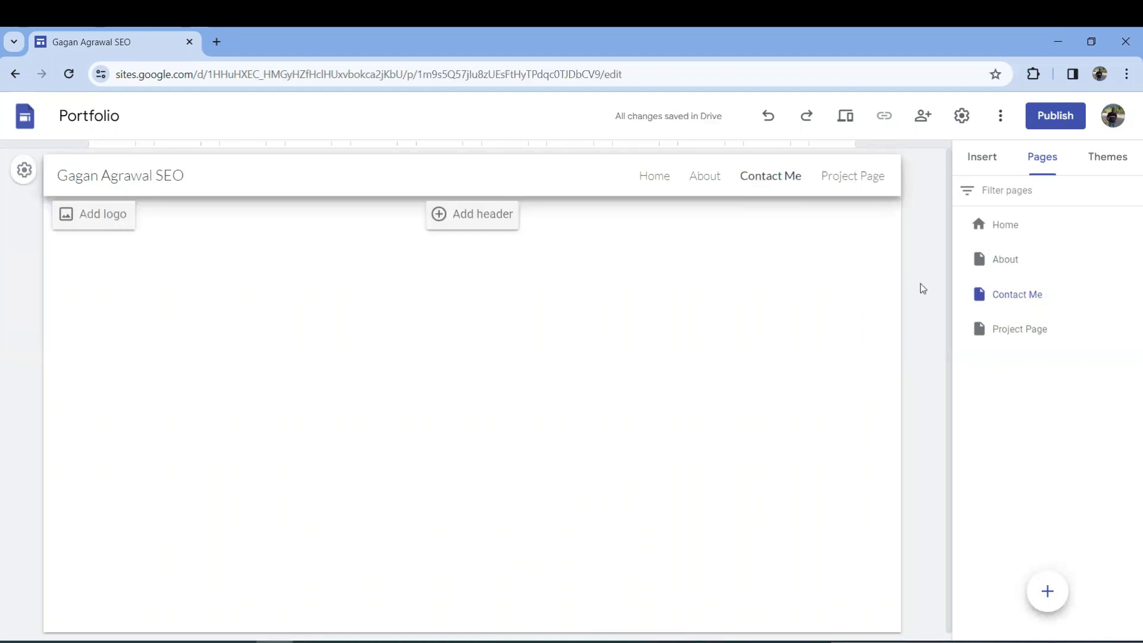
# Review the Contact Me page Properties and its Advanced custom path, closing without changes
pyautogui.click(1131, 294)
pyautogui.click(1131, 294)
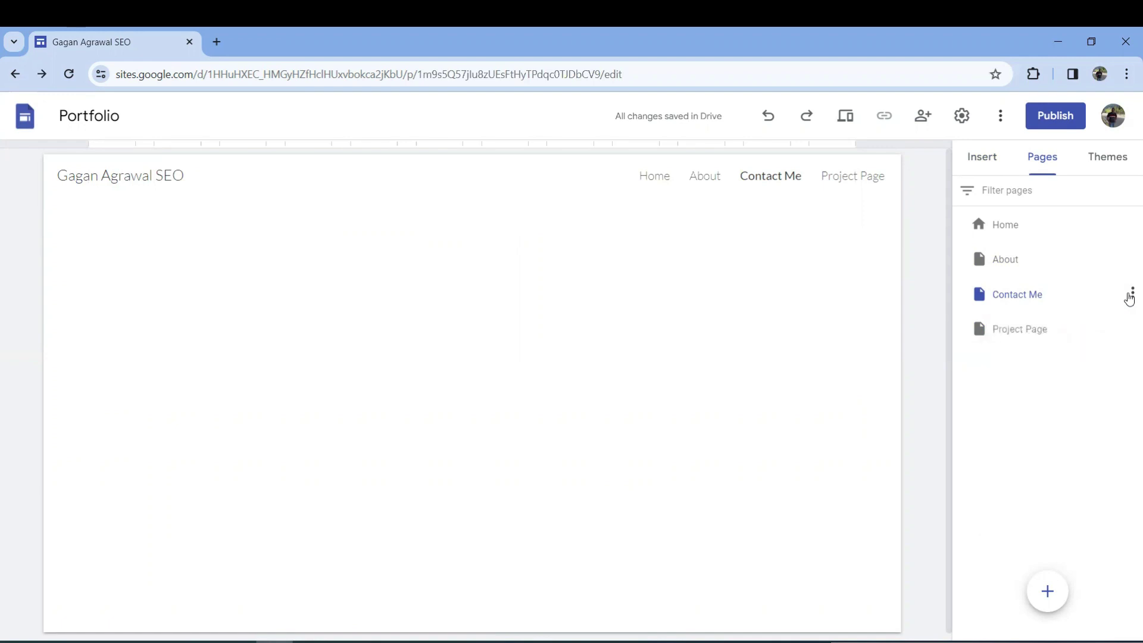
pyautogui.click(1130, 293)
pyautogui.click(1040, 374)
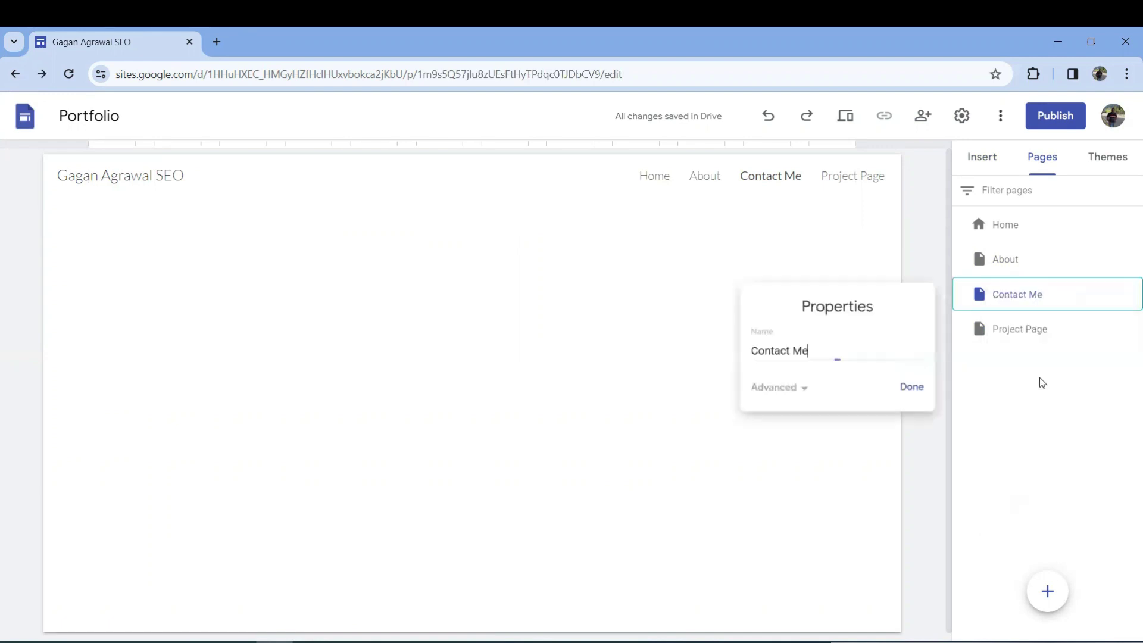
pyautogui.click(801, 393)
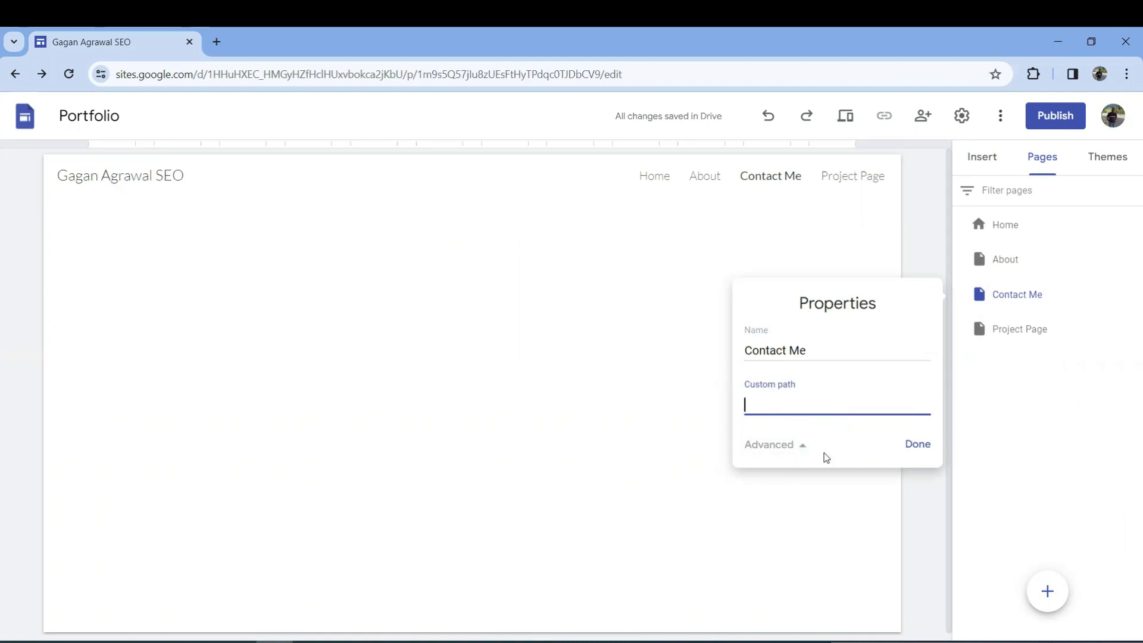
pyautogui.click(921, 451)
pyautogui.click(1131, 257)
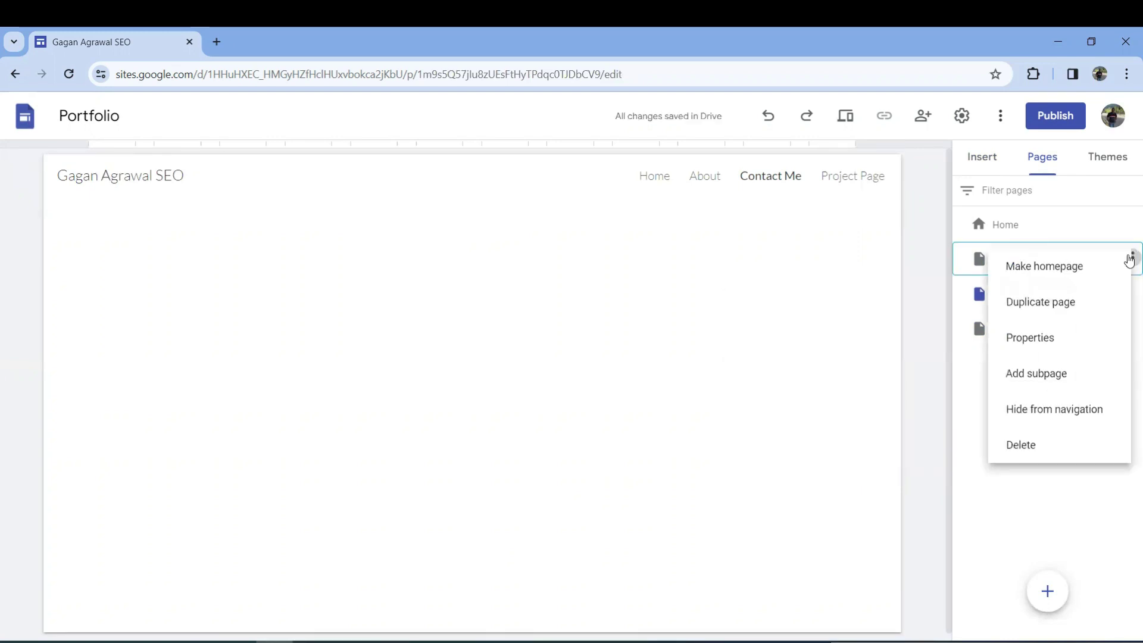
# Hide the About page from navigation, then show it in navigation again
pyautogui.click(1017, 495)
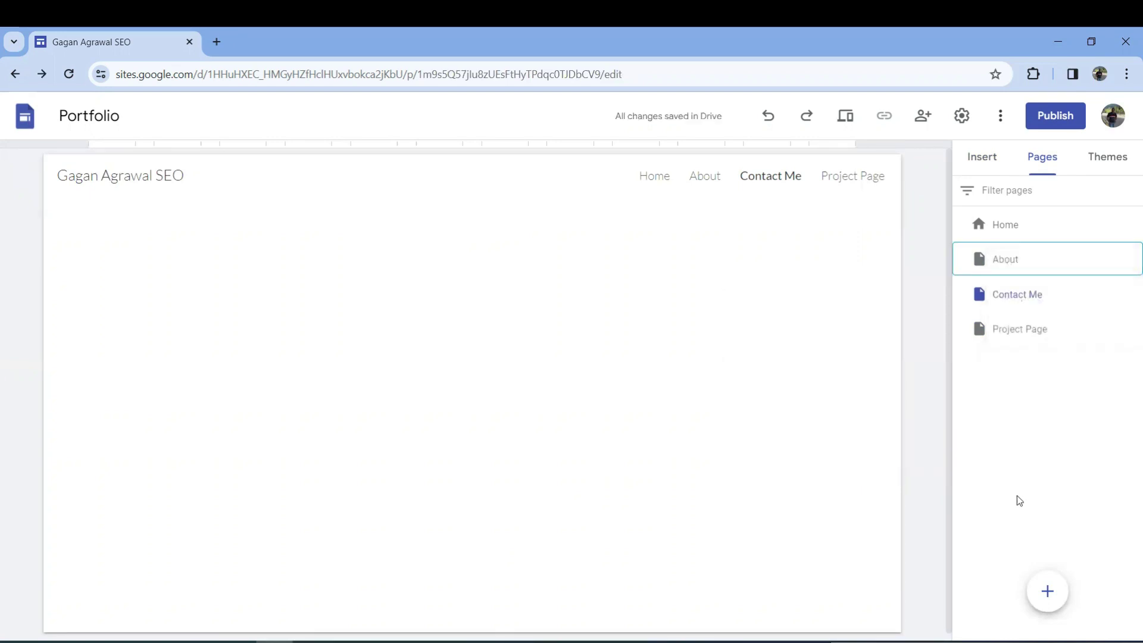
pyautogui.click(1131, 259)
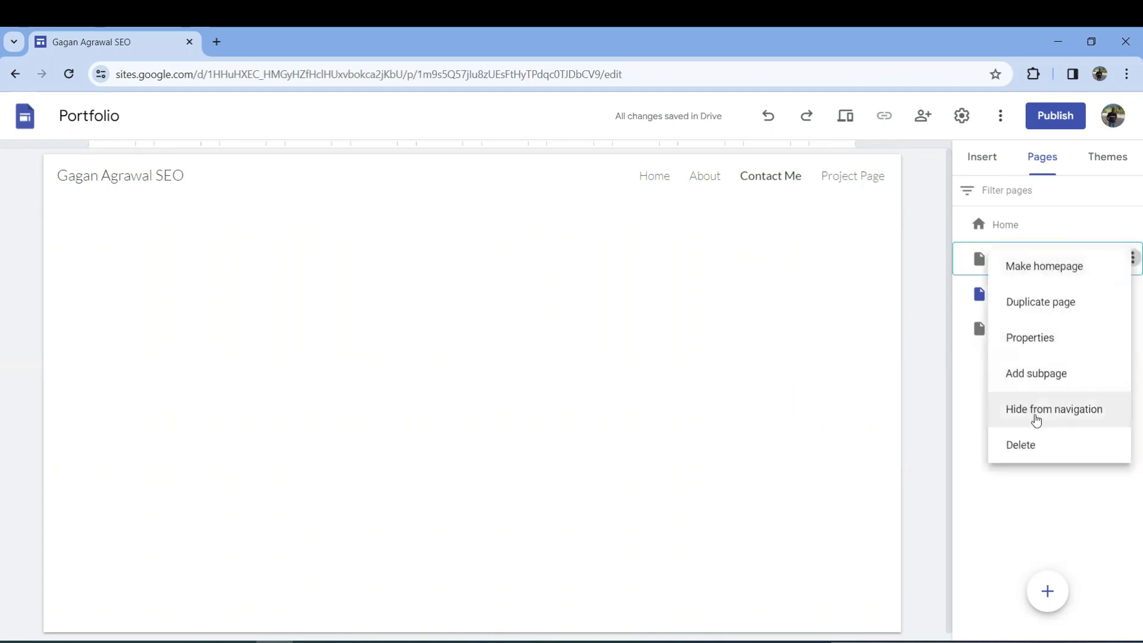
pyautogui.click(1037, 416)
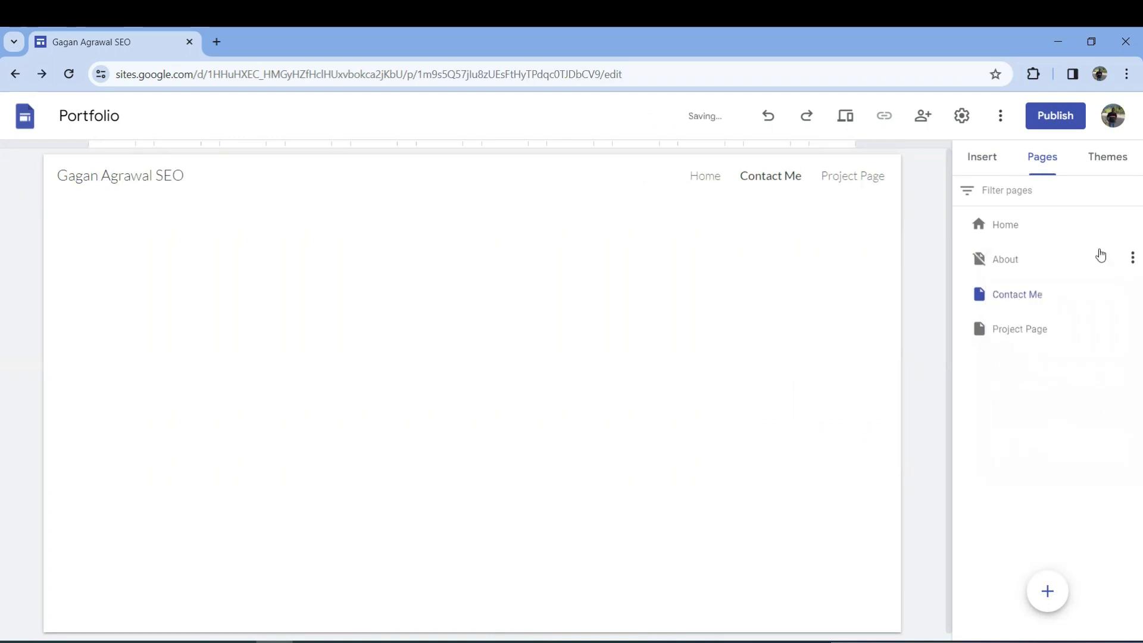
pyautogui.click(1130, 258)
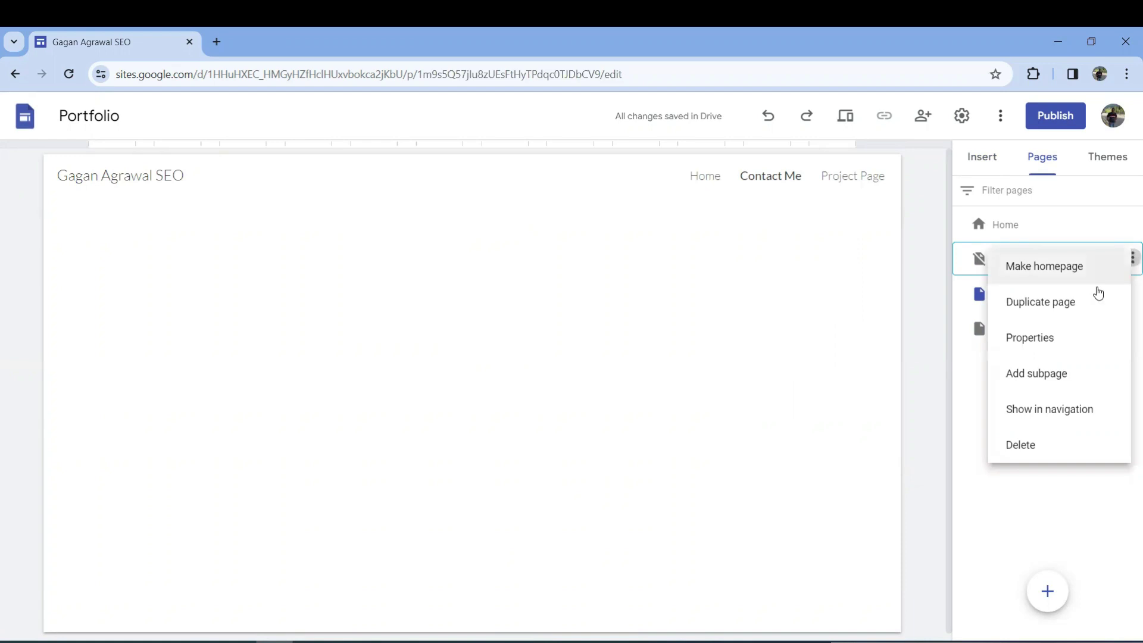
pyautogui.click(1048, 408)
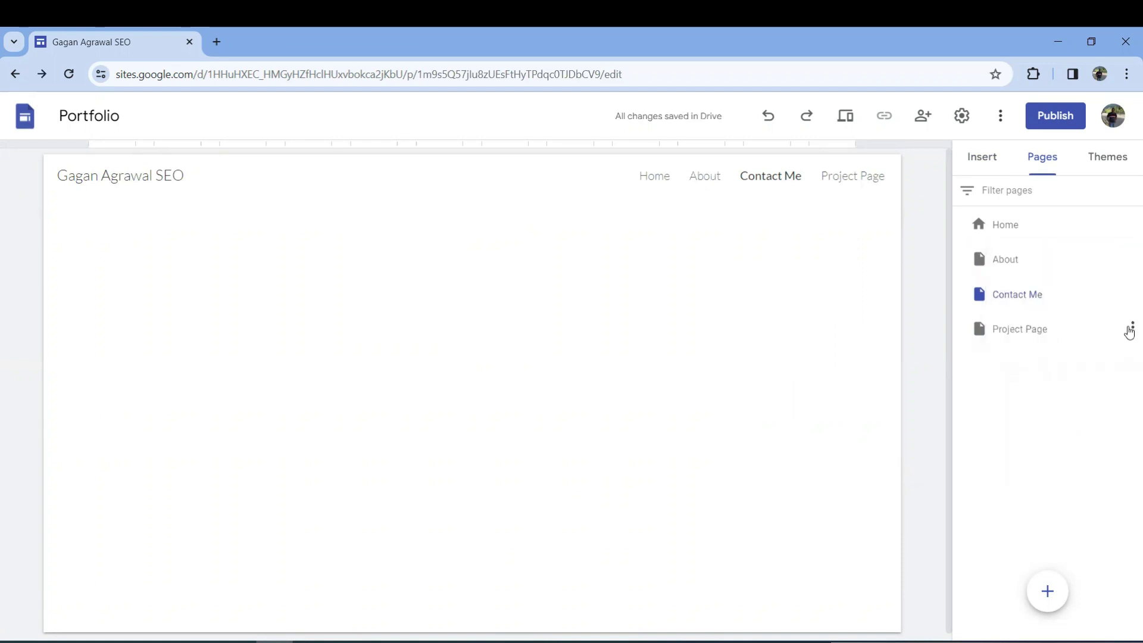
# Add a 'Project 1' subpage under Project Page and return to the Contact Me page
pyautogui.click(1132, 327)
pyautogui.click(1046, 452)
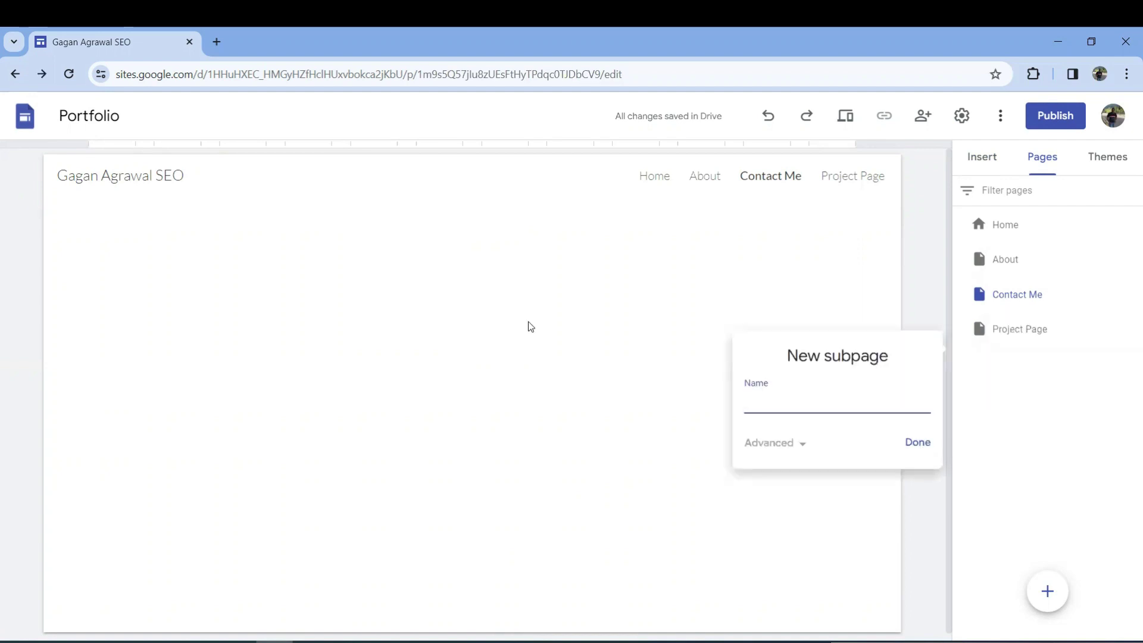
pyautogui.write('Project 1')
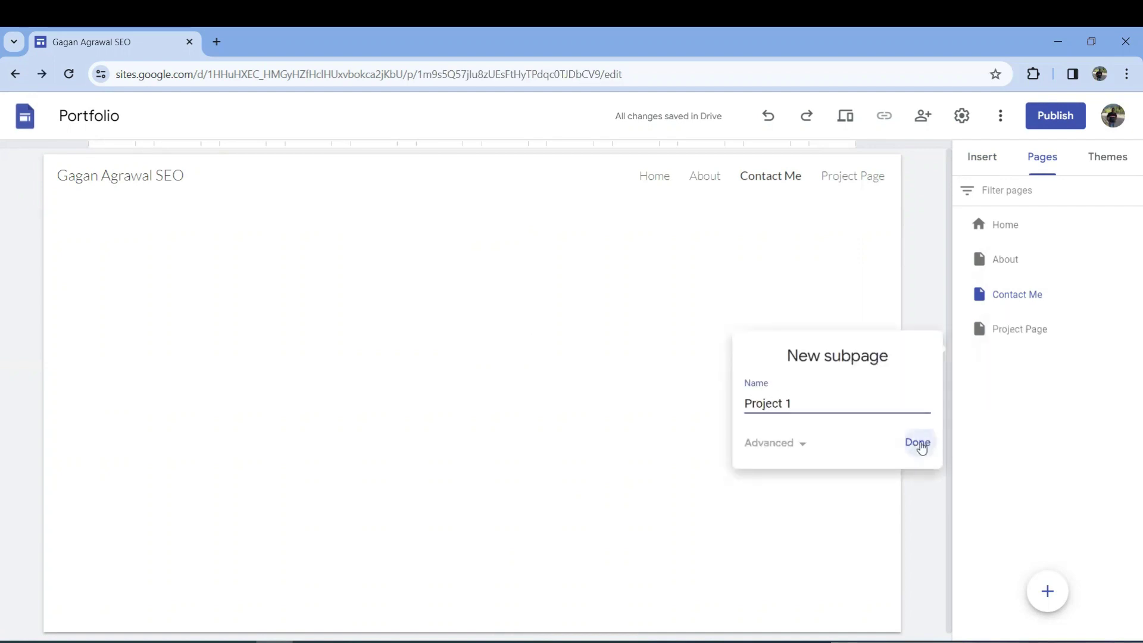
pyautogui.click(917, 442)
pyautogui.moveTo(879, 185)
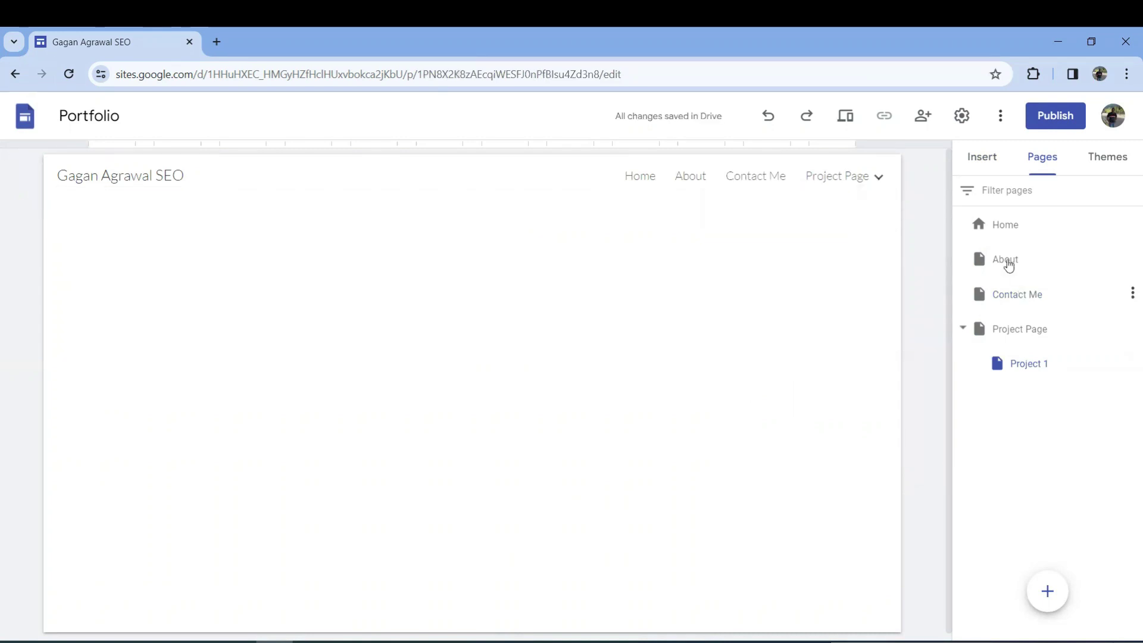
pyautogui.click(999, 295)
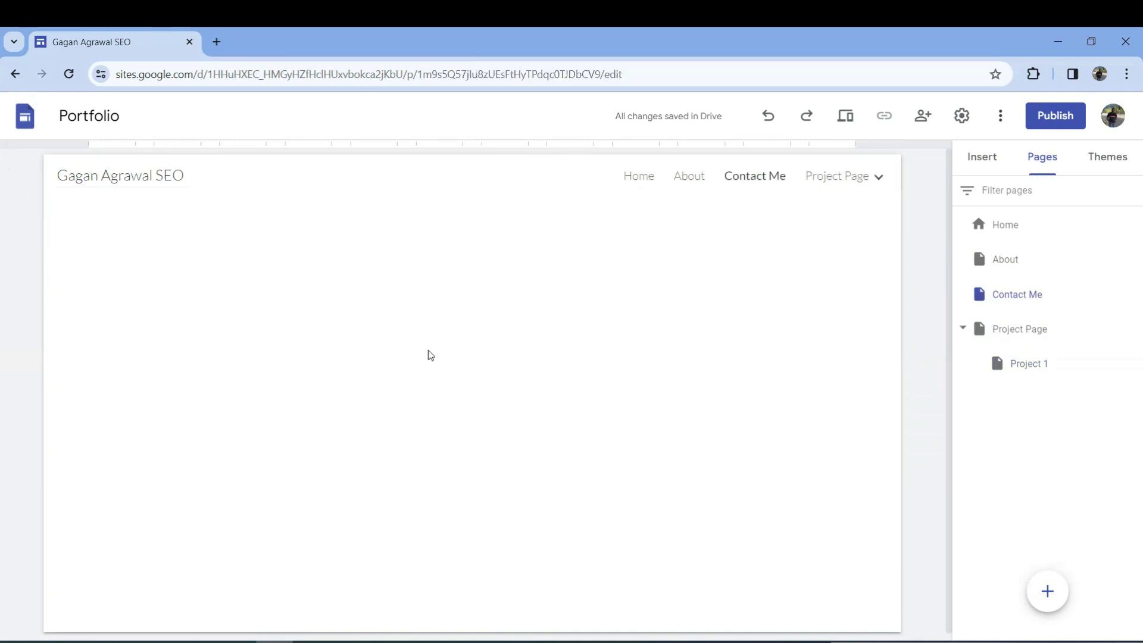
# Insert a Google Map of London, UK on the Contact Me page and shift it right
pyautogui.scroll(-1, 458, 359)
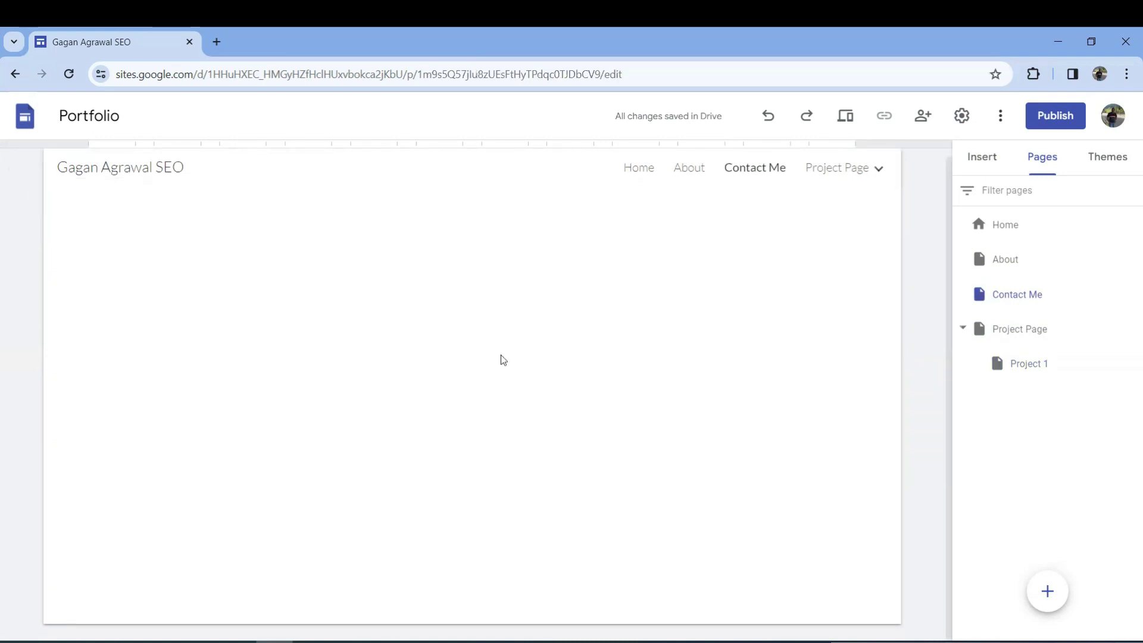
pyautogui.click(982, 159)
pyautogui.scroll(6, 1003, 366)
pyautogui.scroll(3, 1003, 366)
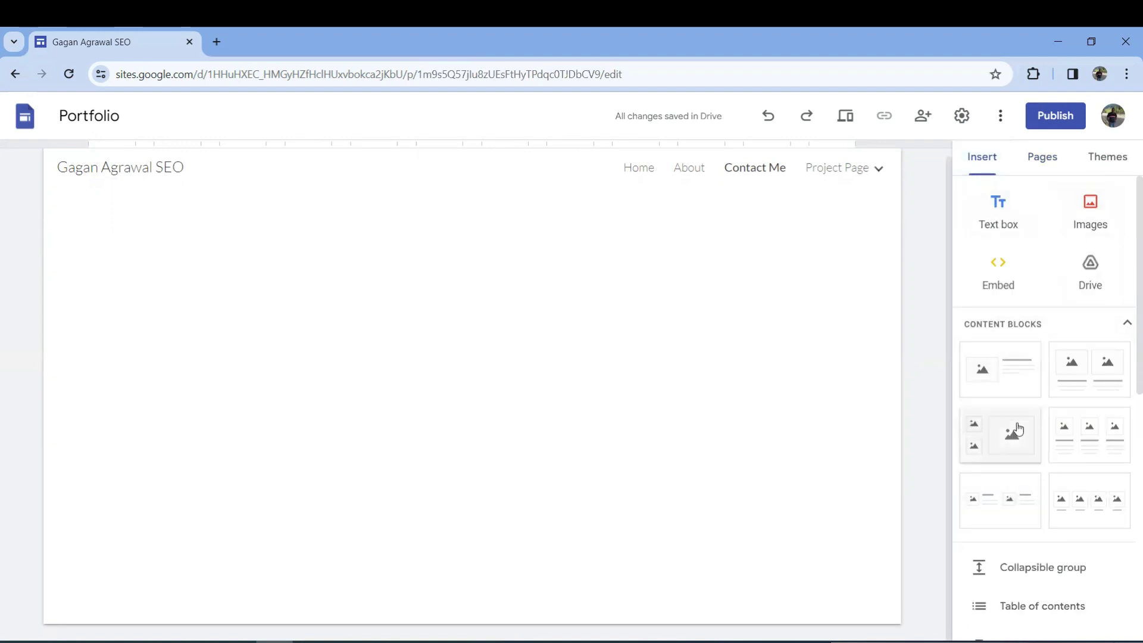
pyautogui.scroll(-8, 1014, 432)
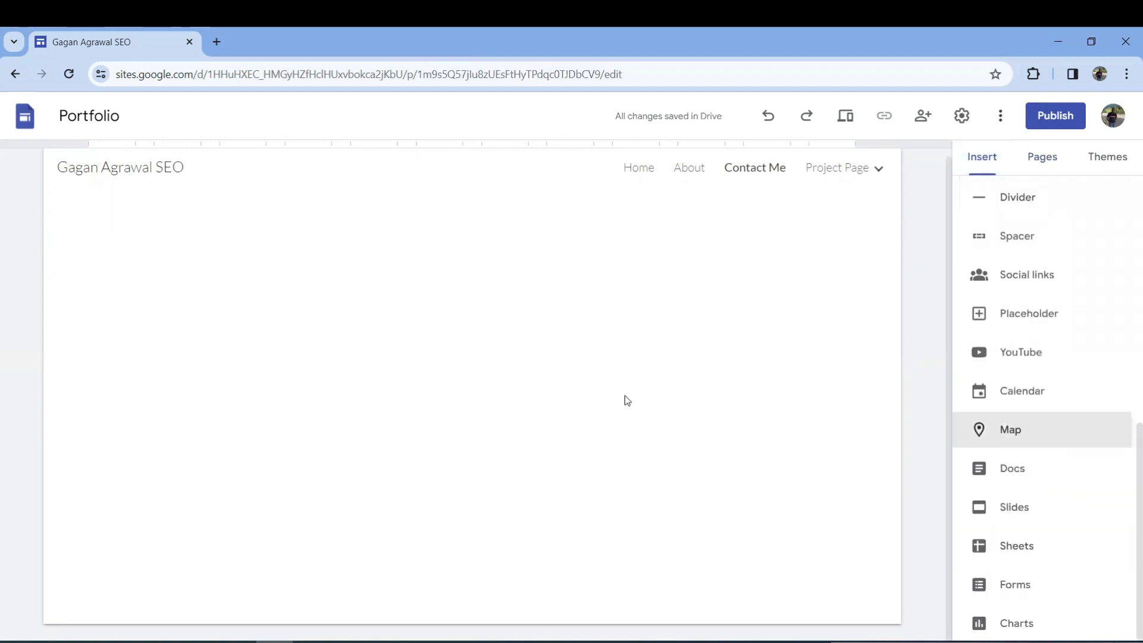
pyautogui.click(1014, 435)
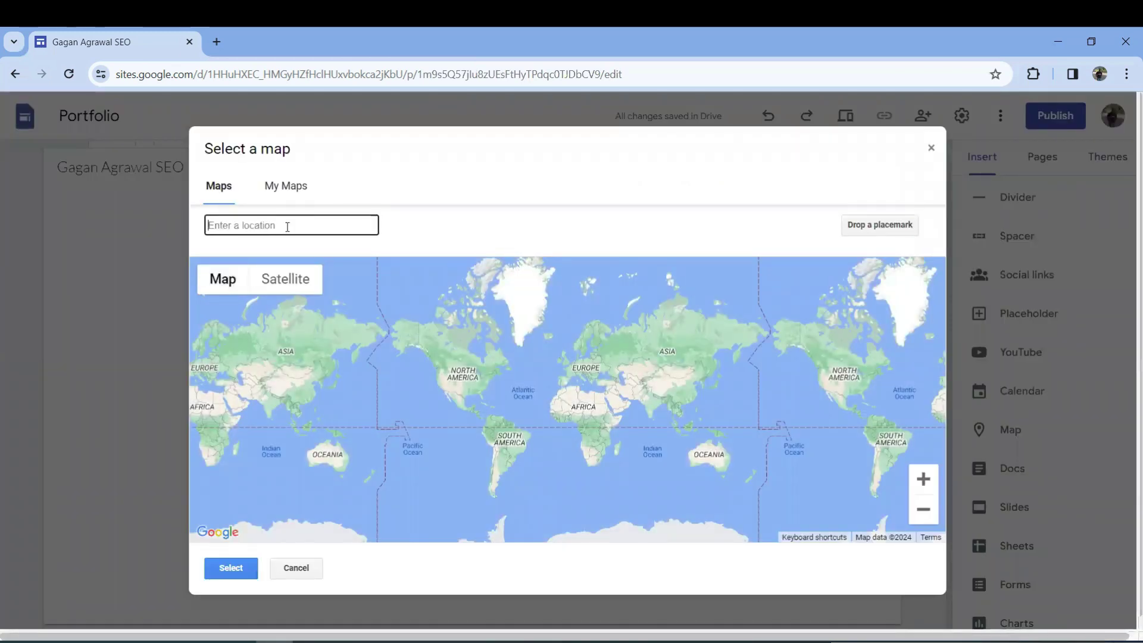
pyautogui.write('L')
pyautogui.click(262, 318)
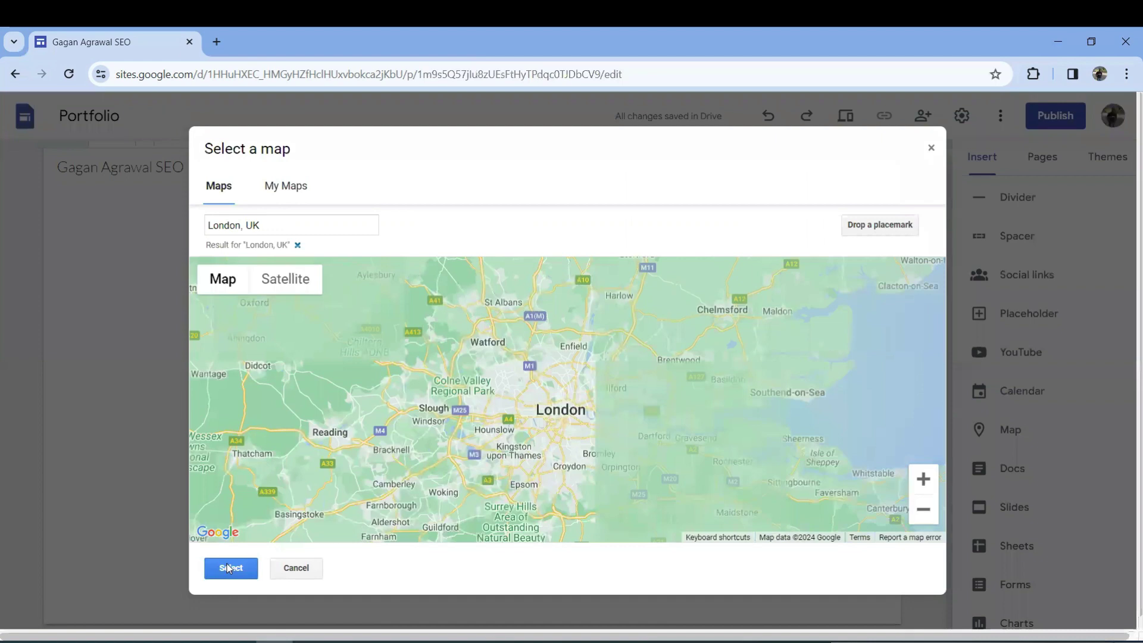
pyautogui.click(231, 568)
pyautogui.moveTo(320, 332); pyautogui.dragTo(420, 327)
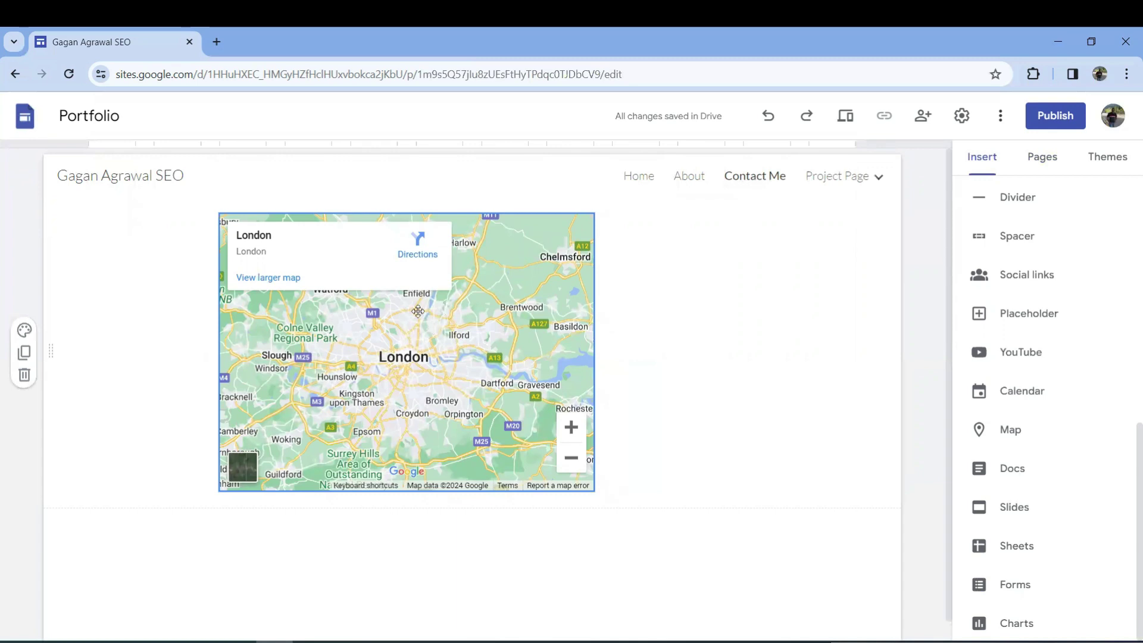
# Add a text box below the map reading 'Please contact me using my email address' in bold
pyautogui.scroll(-1, 494, 518)
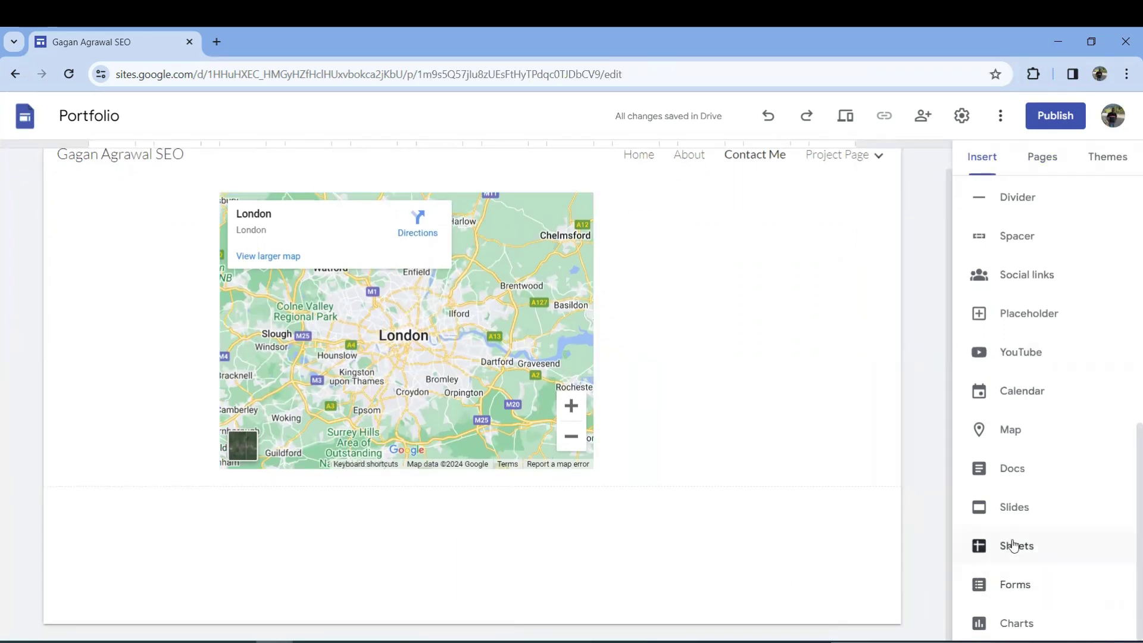
pyautogui.scroll(8, 1012, 267)
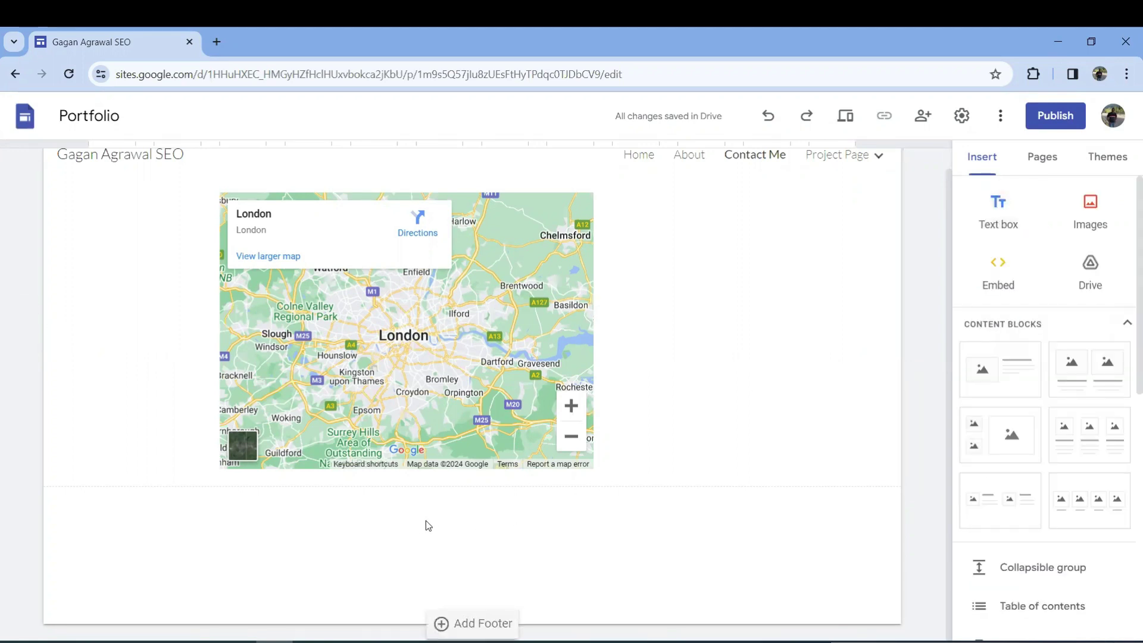
pyautogui.click(1006, 220)
pyautogui.click(422, 518)
pyautogui.write('Ple')
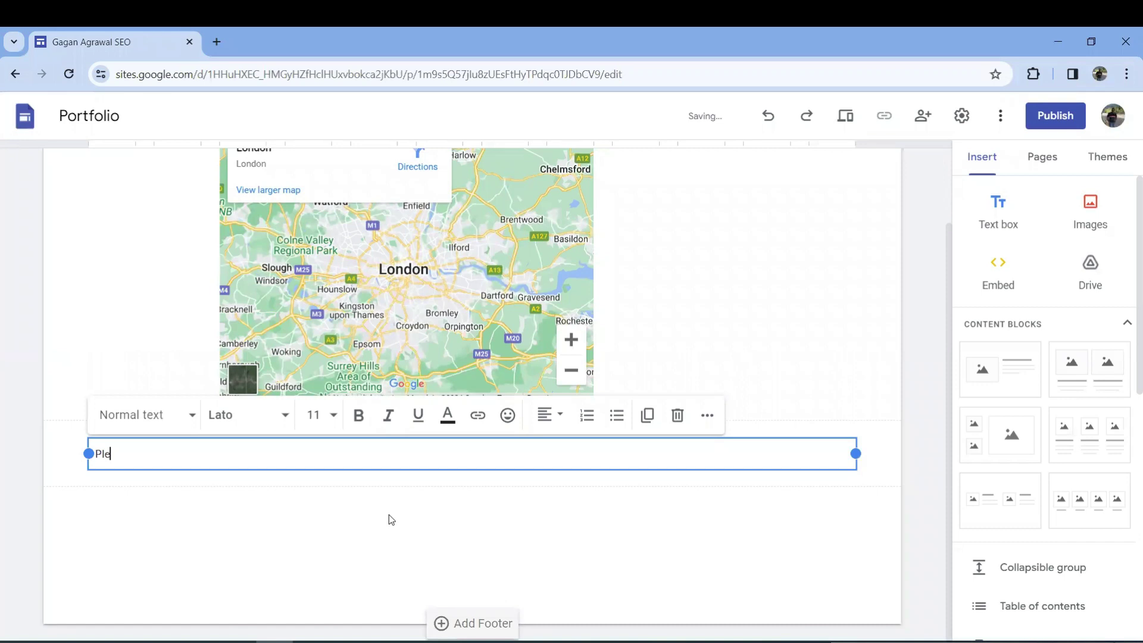
pyautogui.write('ase contact me using m')
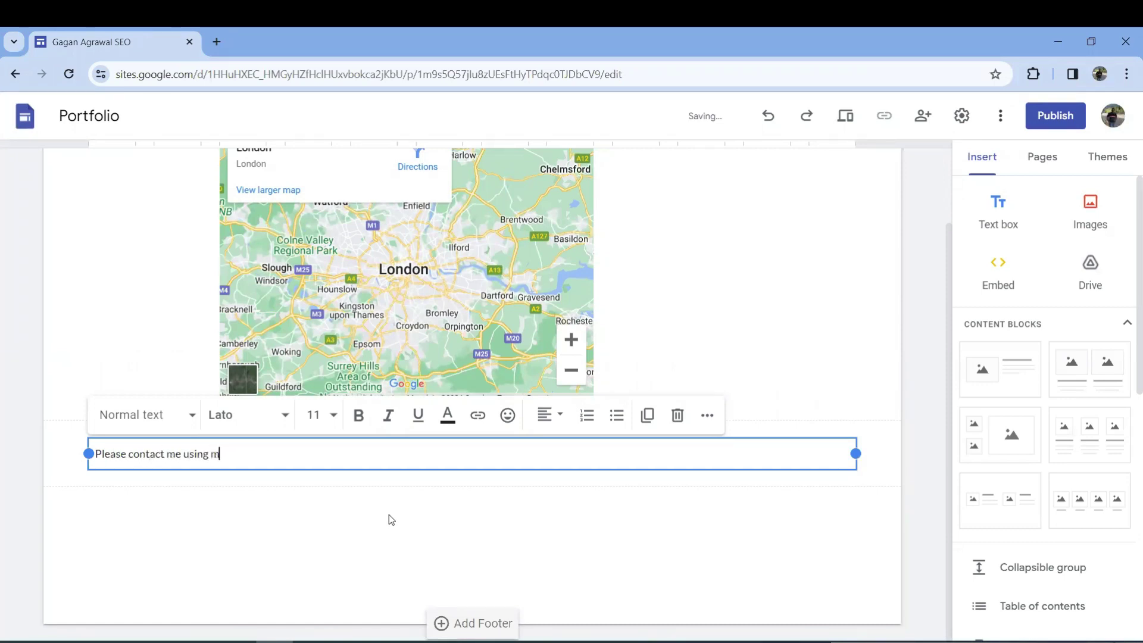
pyautogui.write('y email address')
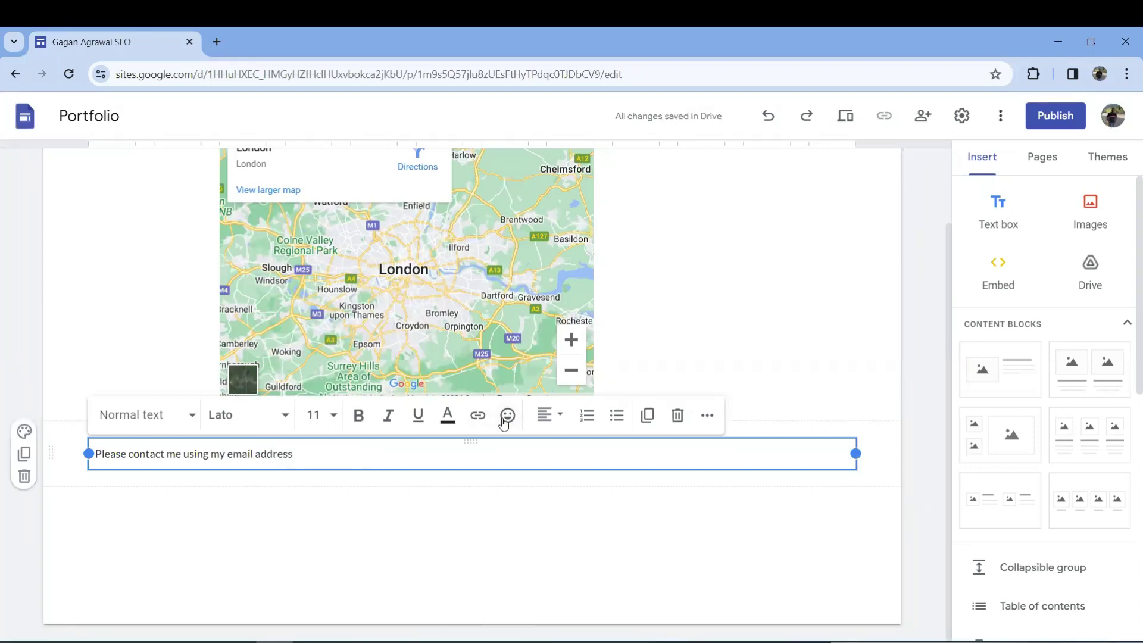
pyautogui.hotkey('shift', 'Home')
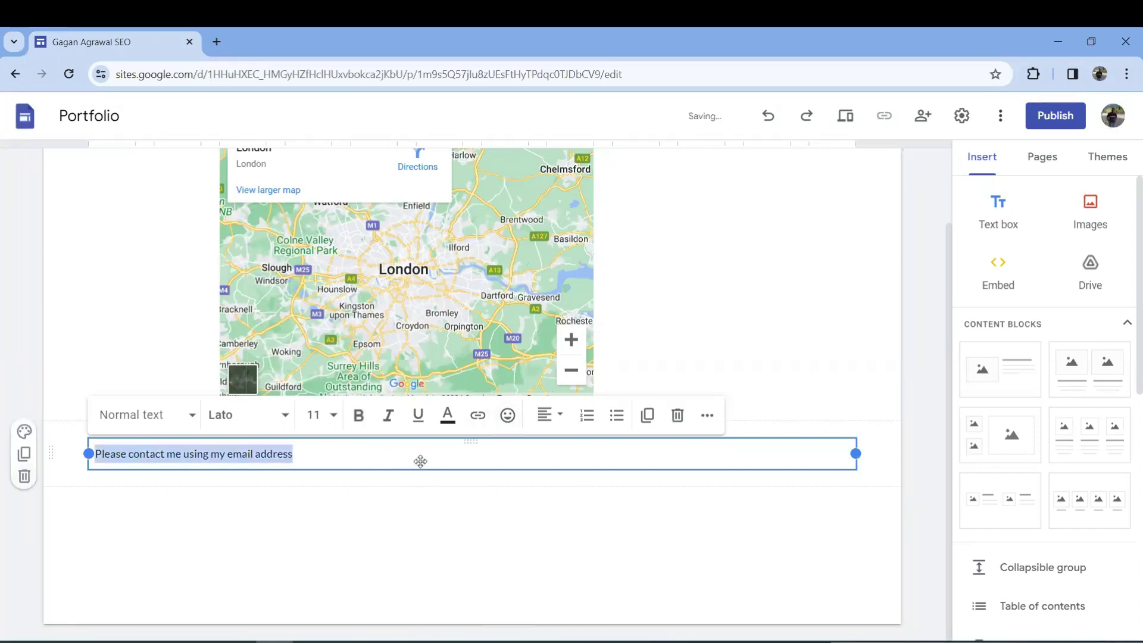
pyautogui.click(359, 416)
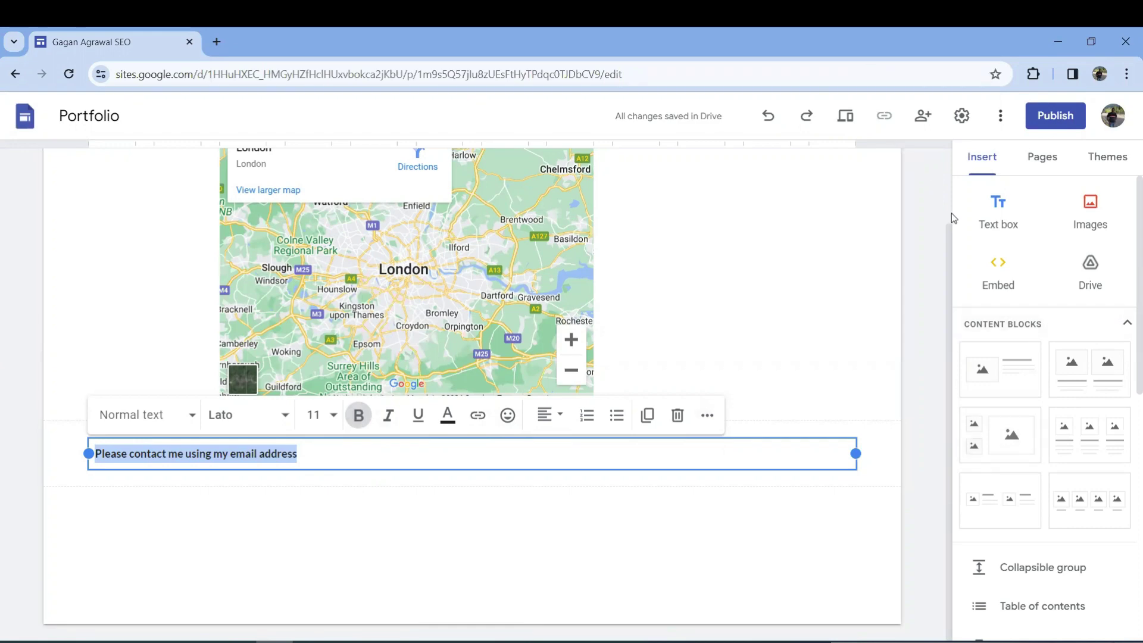
pyautogui.scroll(2, 166, 461)
pyautogui.click(167, 462)
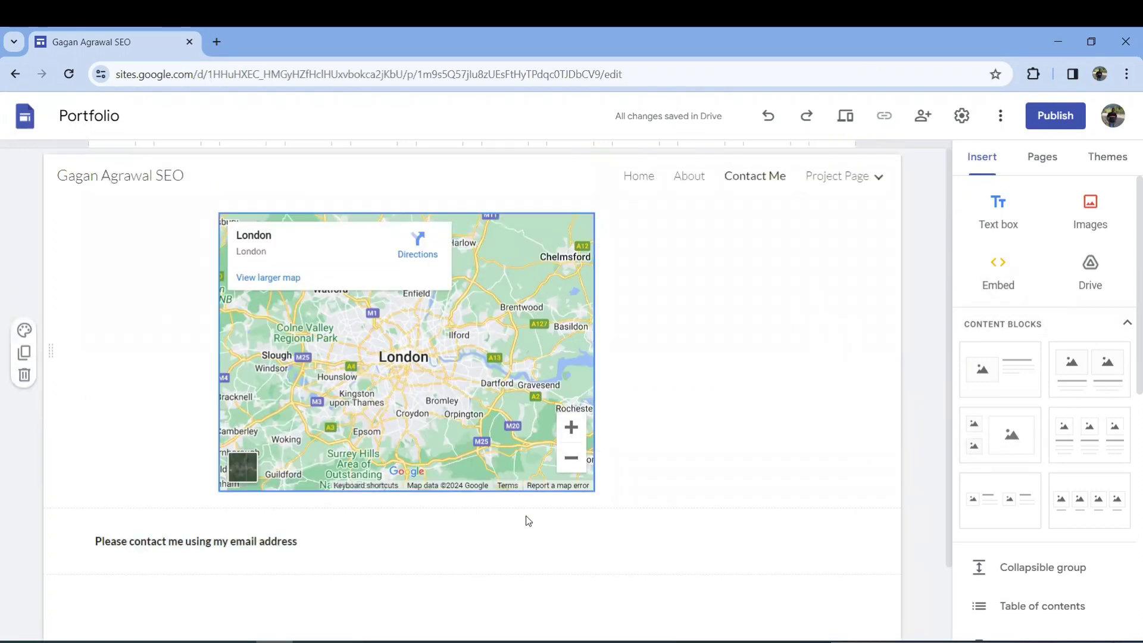
pyautogui.scroll(-2, 517, 554)
# Add a centre-aligned 'copyright' footer with the owner's name, then show the Themes panel
pyautogui.click(476, 624)
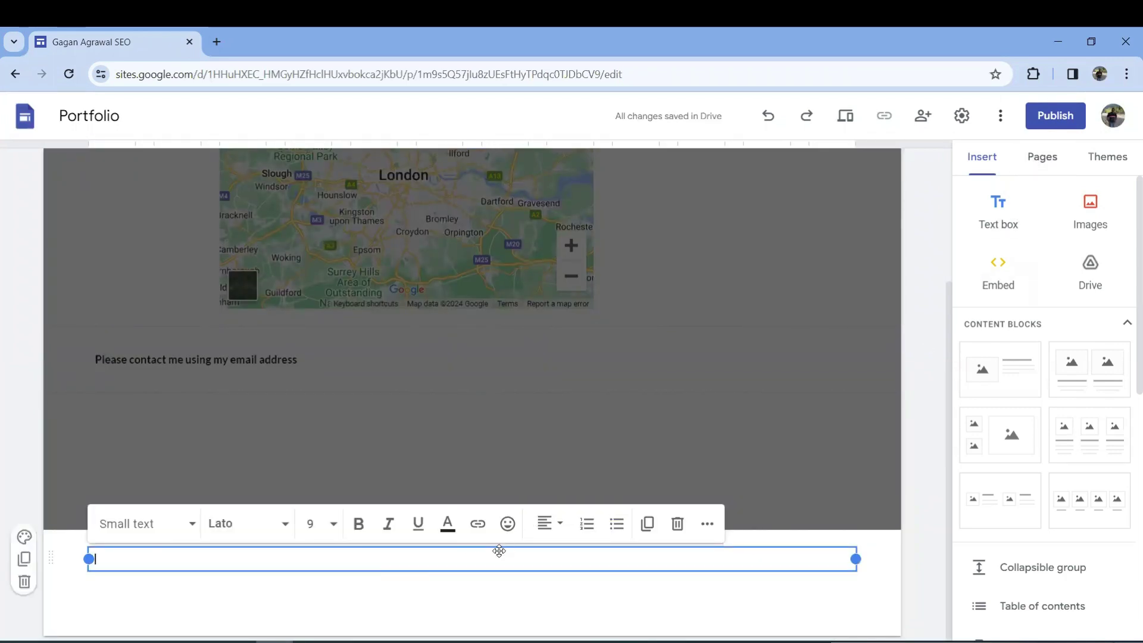
pyautogui.write('co')
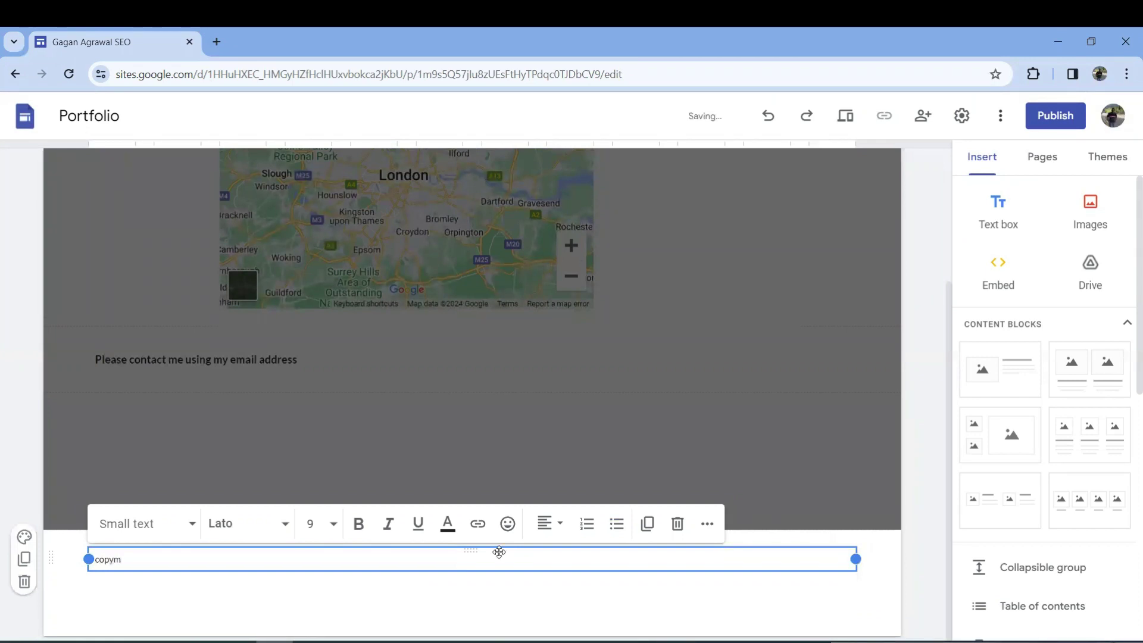
pyautogui.write('pyright Gagan Agrawal')
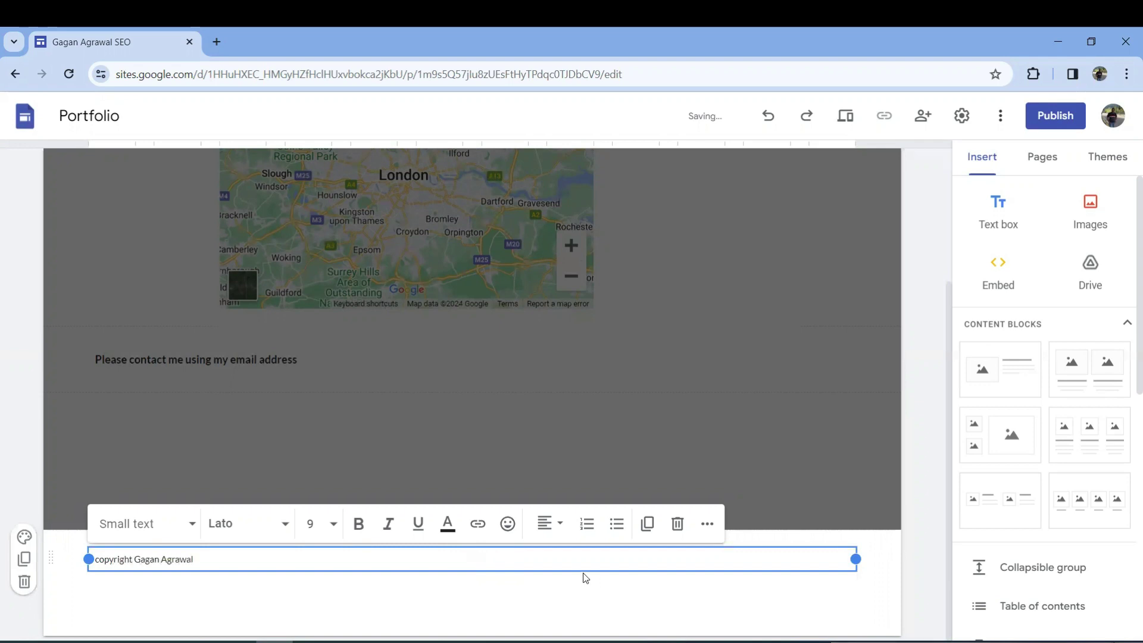
pyautogui.click(545, 523)
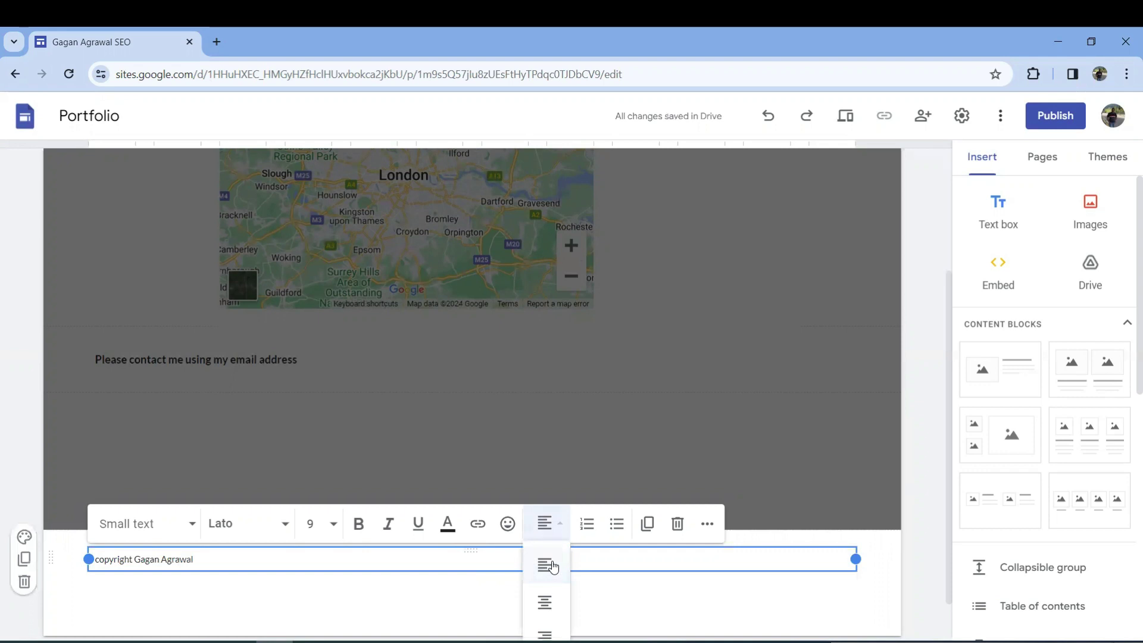
pyautogui.click(544, 602)
pyautogui.click(357, 524)
pyautogui.click(693, 595)
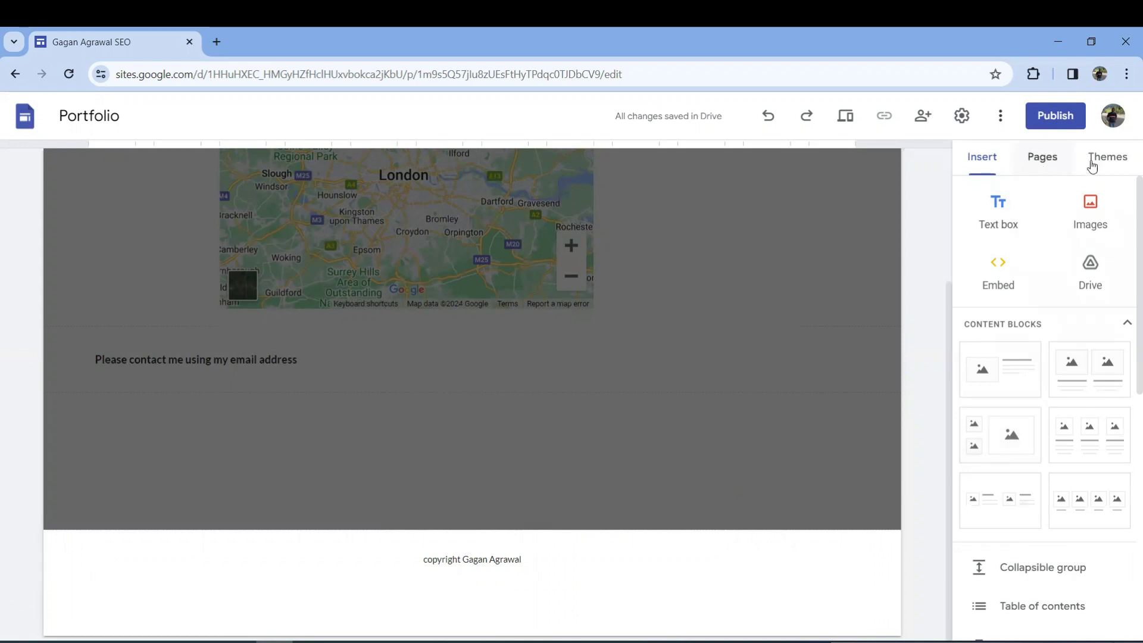
pyautogui.click(1103, 161)
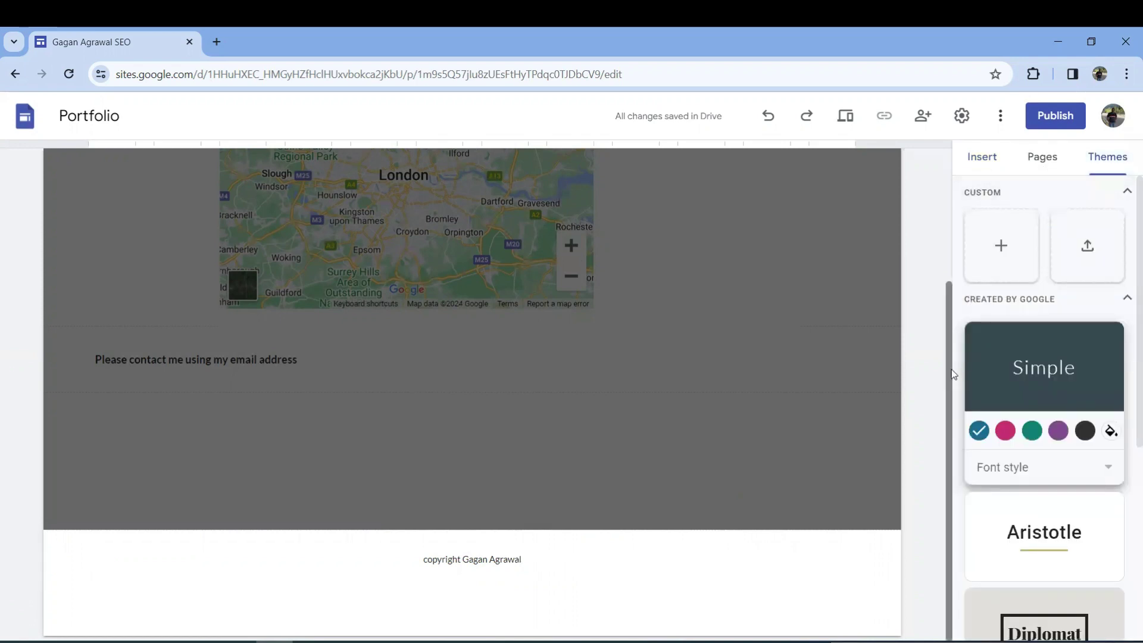
# On the Home page, try the Simple theme's pink, teal, purple and dark grey colours, then pick blue
pyautogui.click(1005, 430)
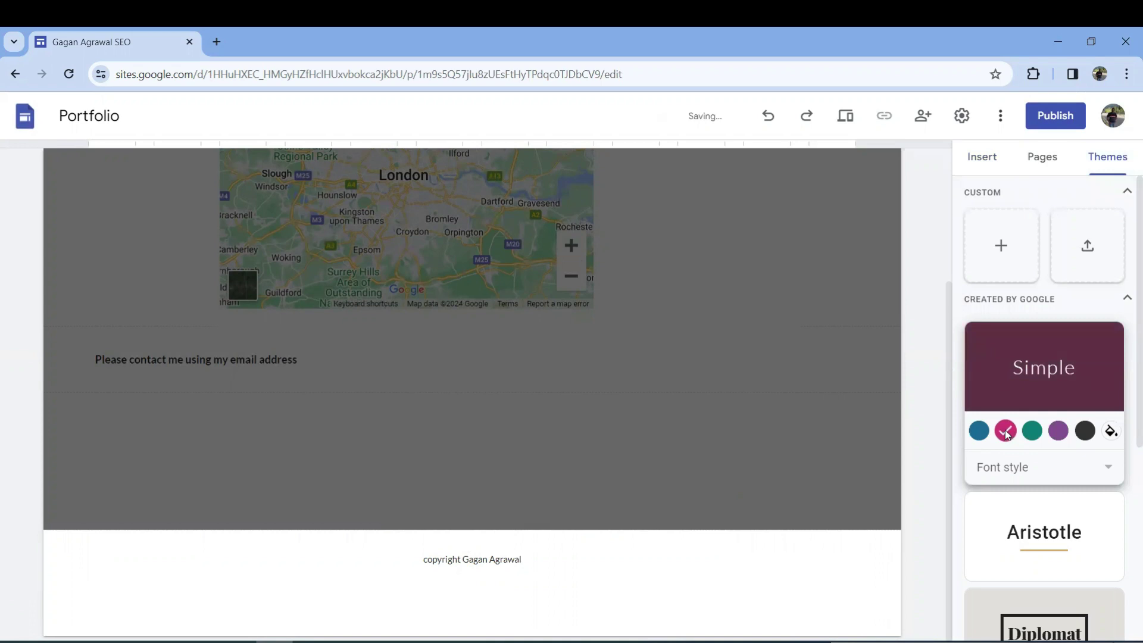
pyautogui.scroll(3, 472, 379)
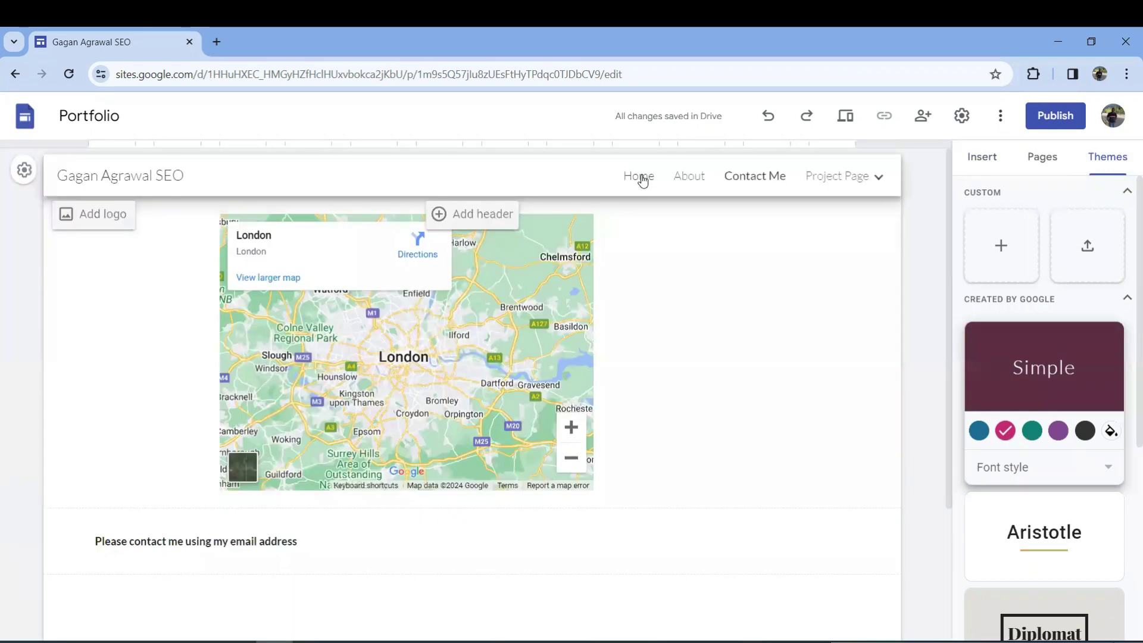
pyautogui.click(640, 178)
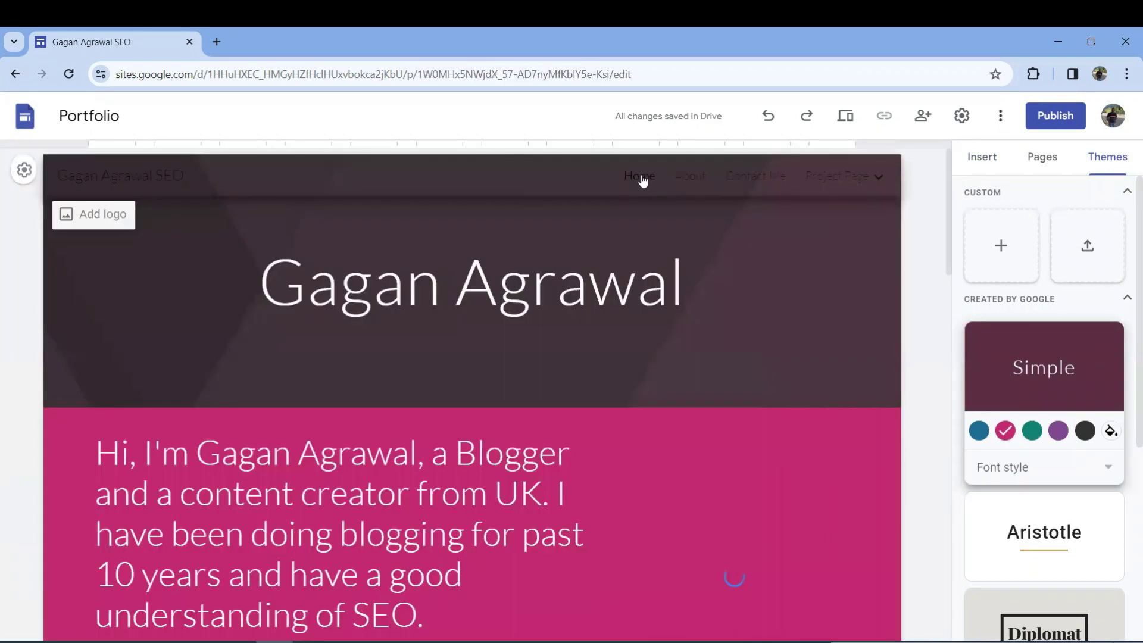
pyautogui.scroll(-3, 423, 429)
pyautogui.click(1031, 431)
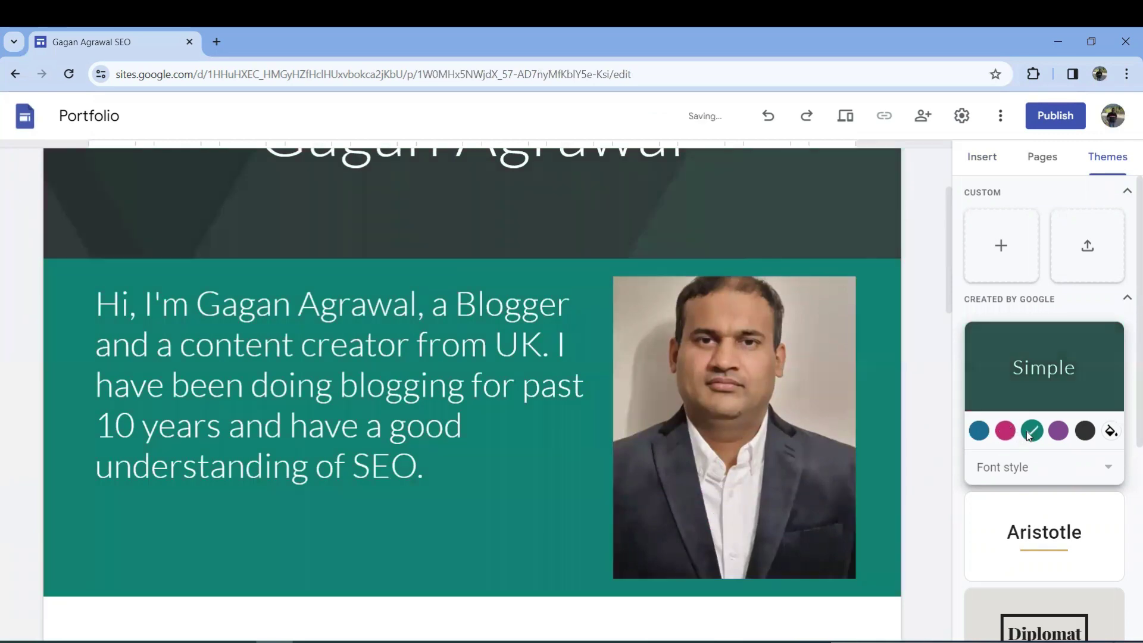
pyautogui.click(1059, 431)
pyautogui.click(1082, 433)
pyautogui.click(978, 432)
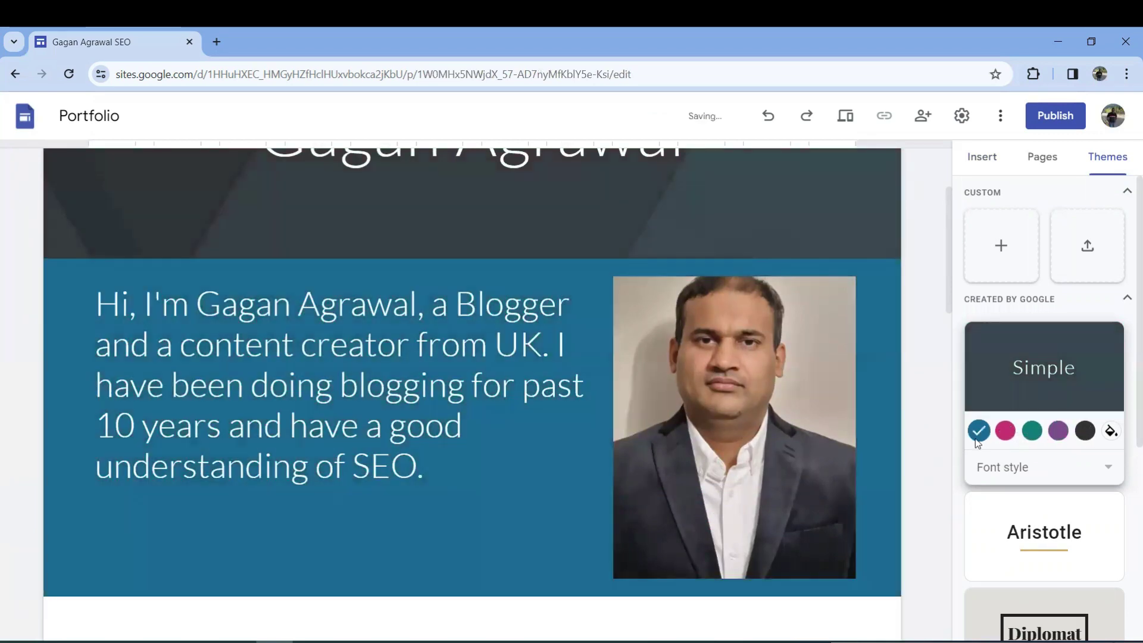
# Apply the Diplomat theme, look at its font style choices, then switch back to Simple
pyautogui.scroll(-4, 957, 449)
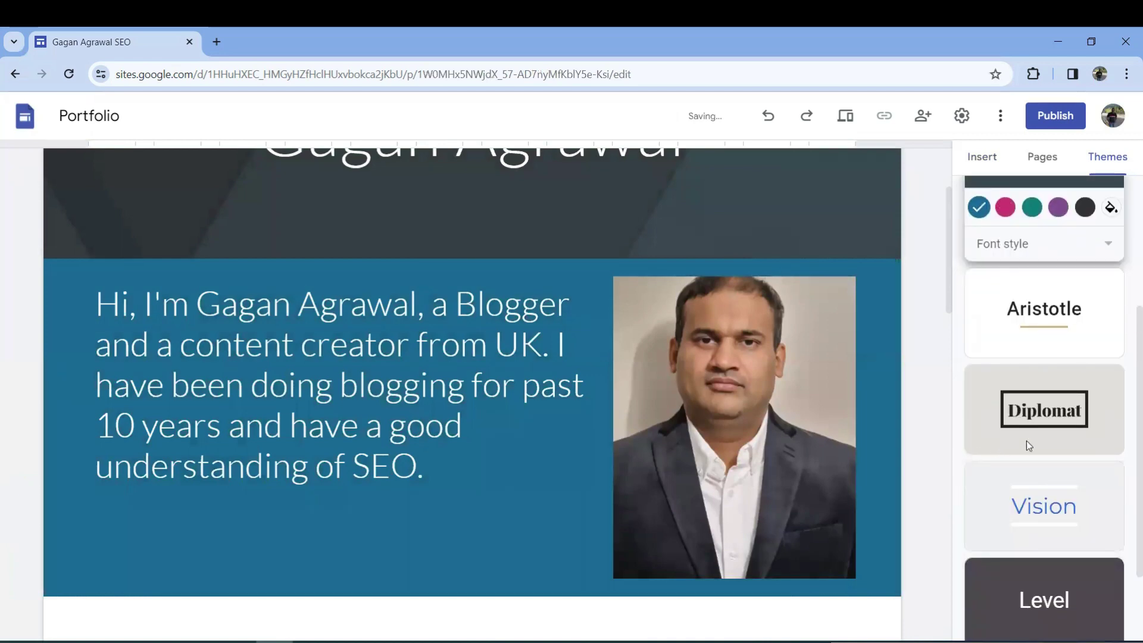
pyautogui.click(1057, 413)
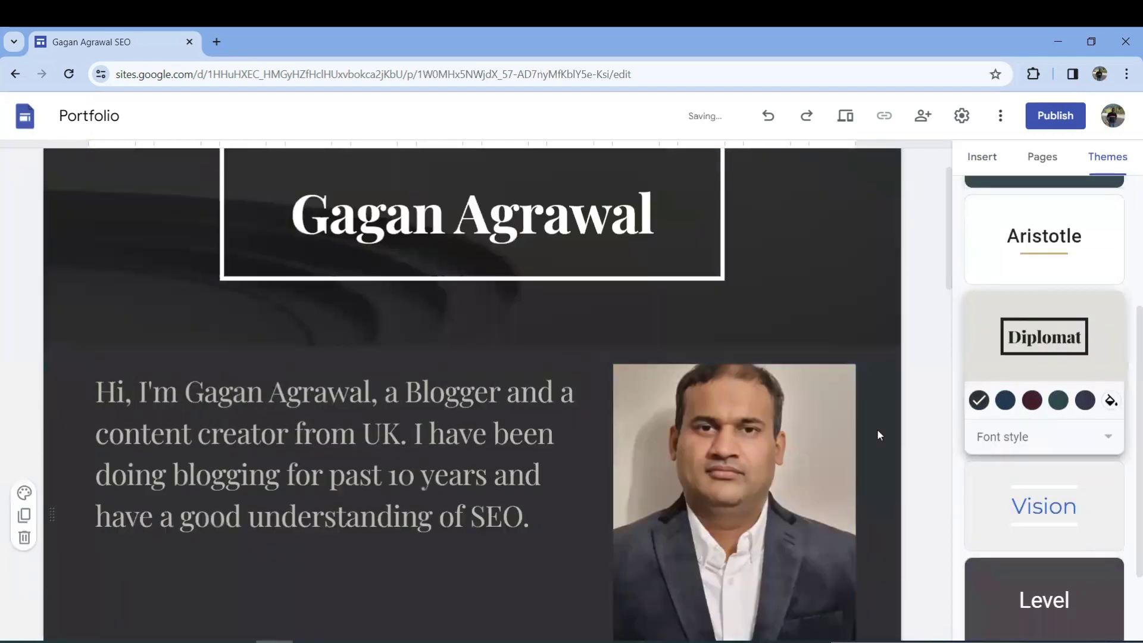
pyautogui.scroll(-20, 878, 434)
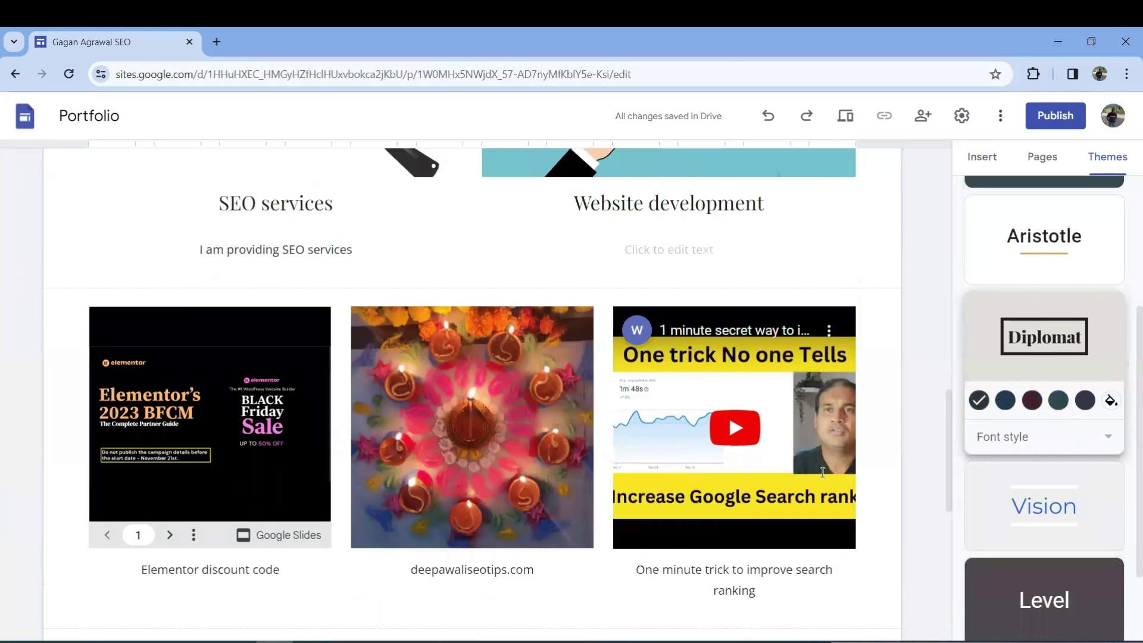
pyautogui.scroll(10, 822, 472)
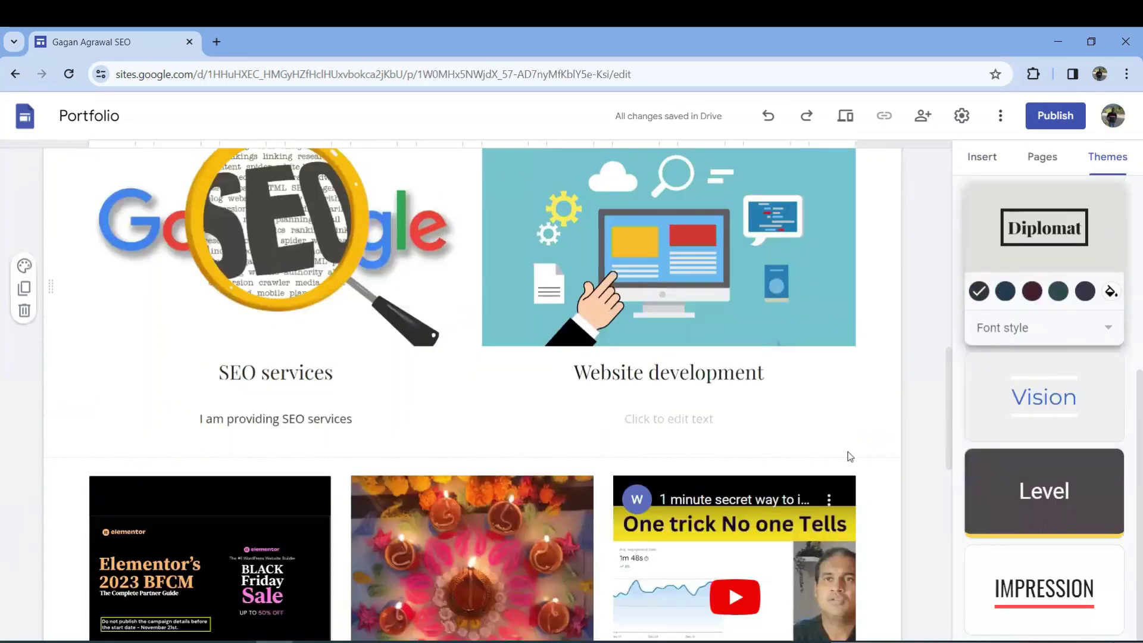
pyautogui.scroll(6, 847, 453)
pyautogui.click(1104, 333)
pyautogui.click(932, 354)
pyautogui.scroll(5, 1019, 415)
pyautogui.scroll(2, 1014, 416)
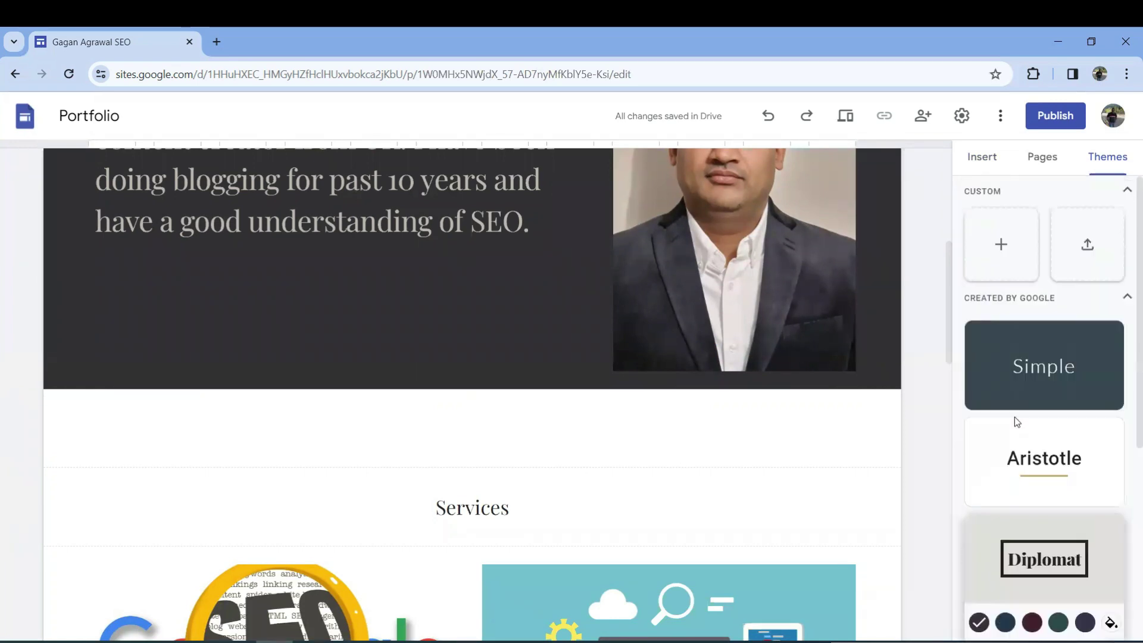
pyautogui.scroll(6, 470, 417)
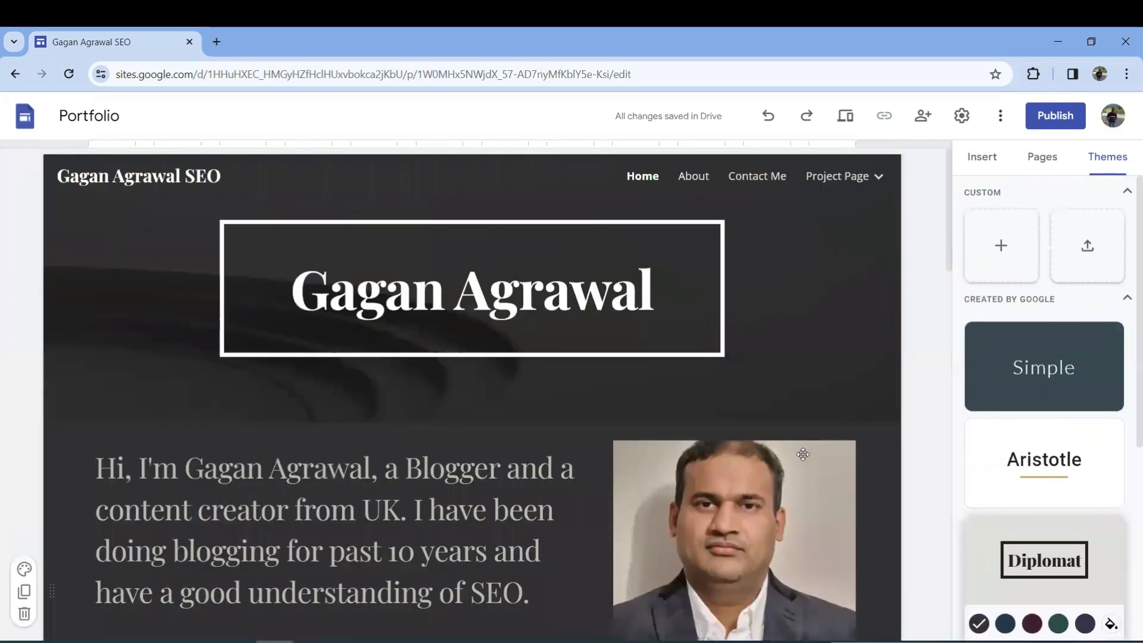
pyautogui.click(1062, 374)
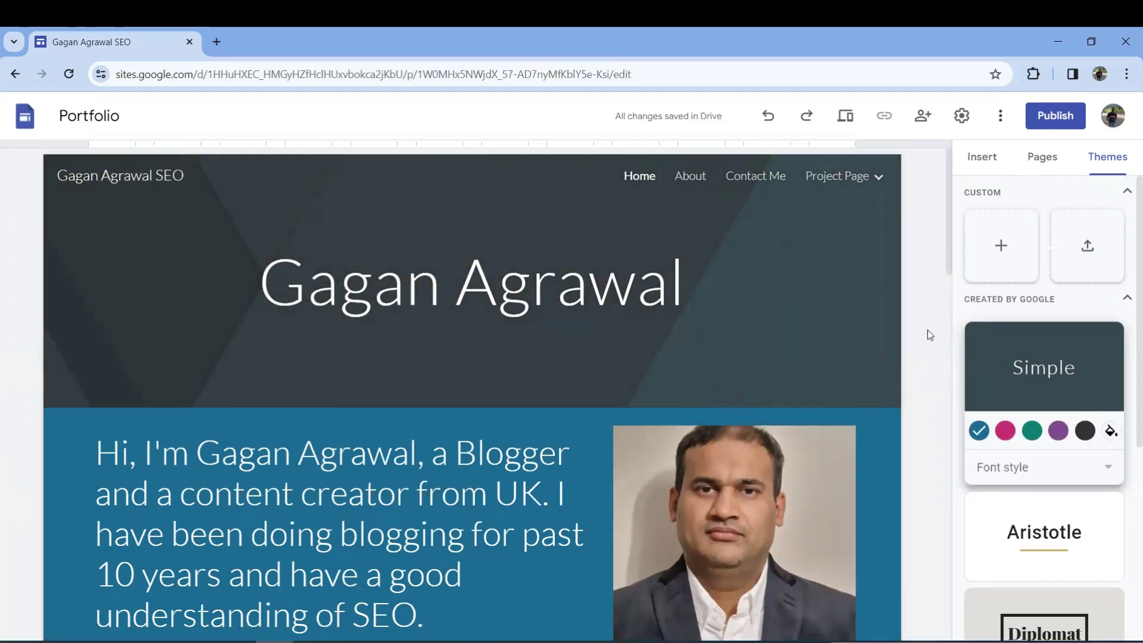
# Scroll through the restyled Home page, then return to the Google Sites start page
pyautogui.moveTo(883, 326)
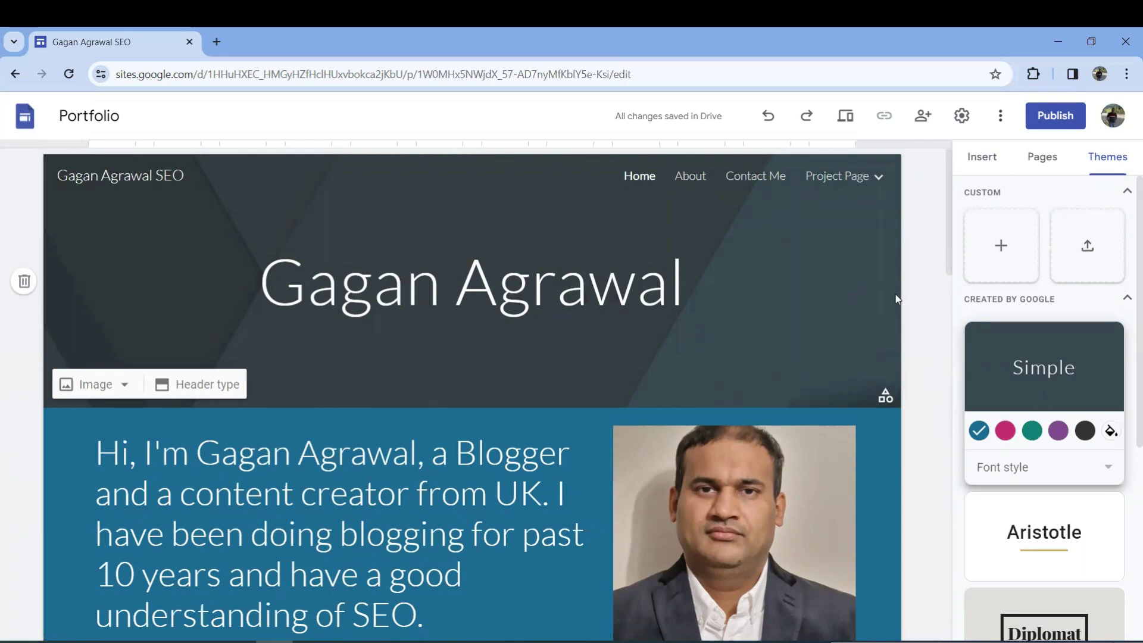
pyautogui.scroll(-5, 899, 308)
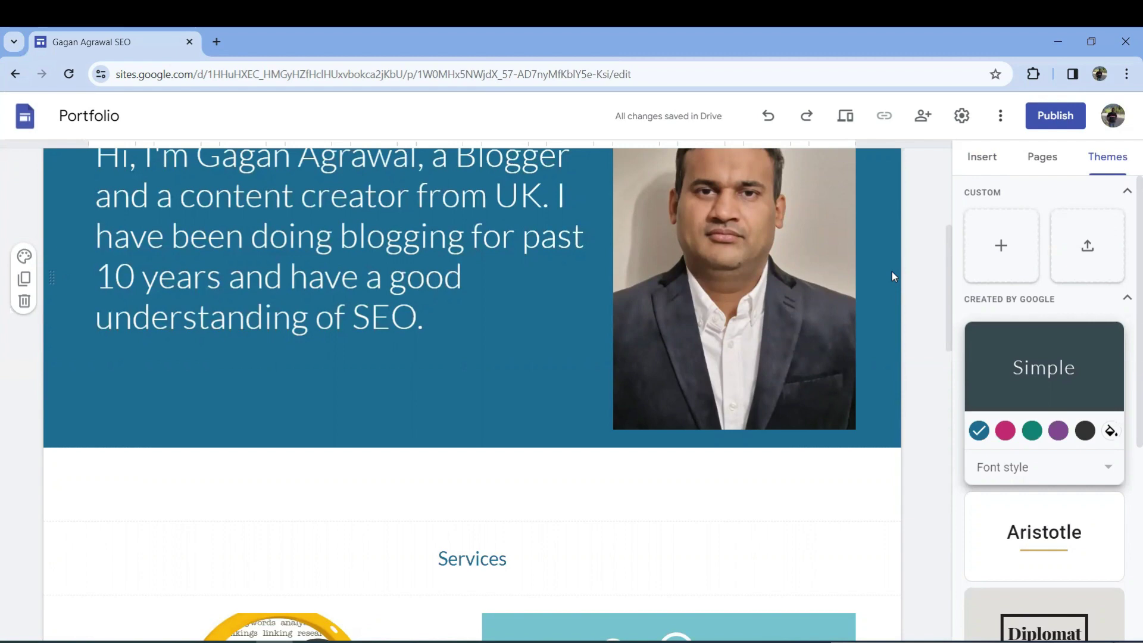
pyautogui.scroll(-7, 918, 319)
pyautogui.scroll(-4, 917, 319)
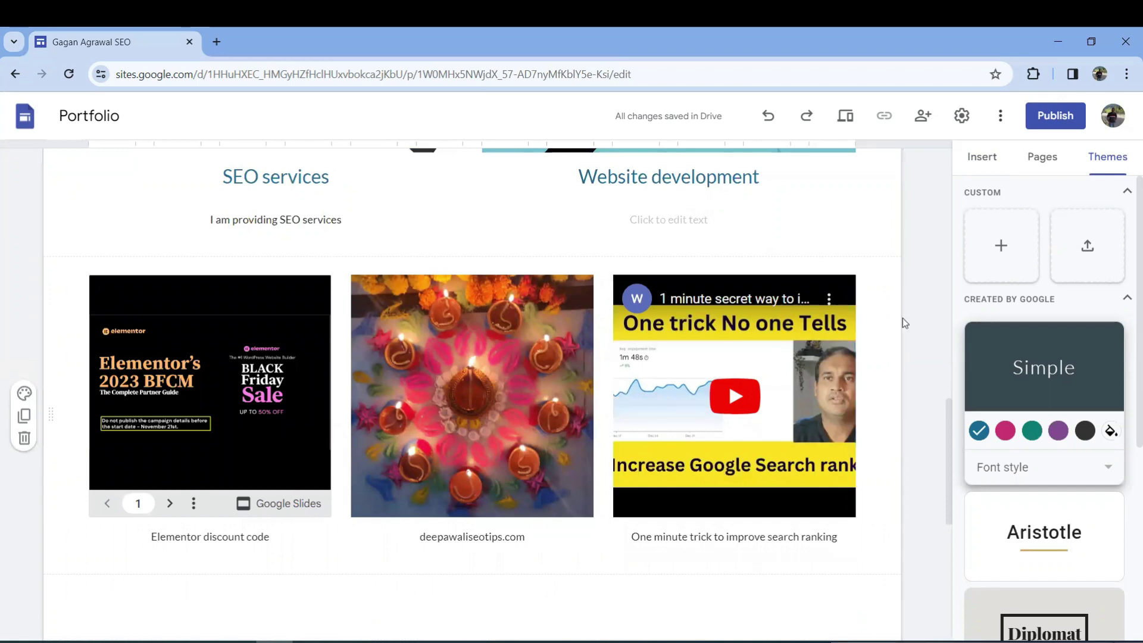
pyautogui.scroll(10, 913, 313)
pyautogui.click(27, 119)
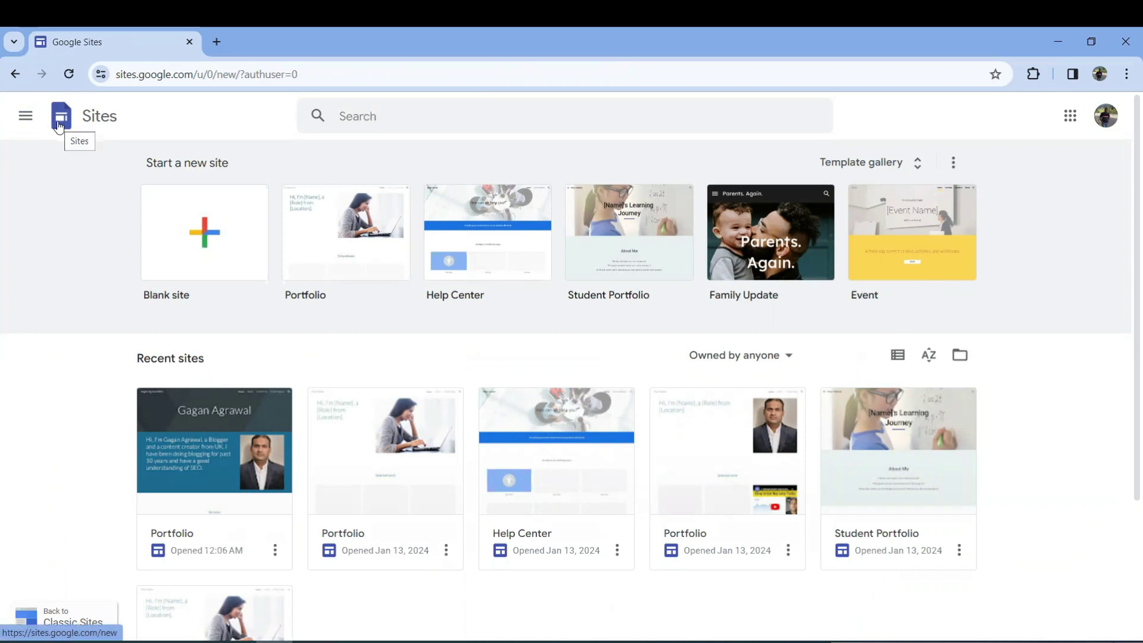
# Open the Portfolio site from Recent sites and preview it as visitors see it
pyautogui.click(243, 476)
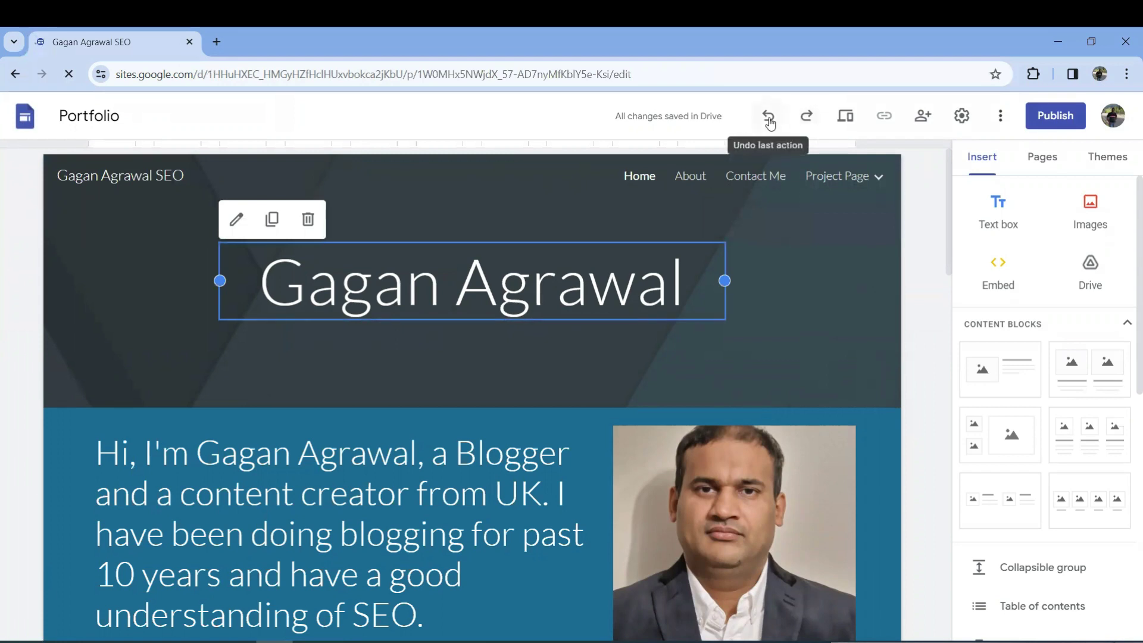
pyautogui.click(844, 123)
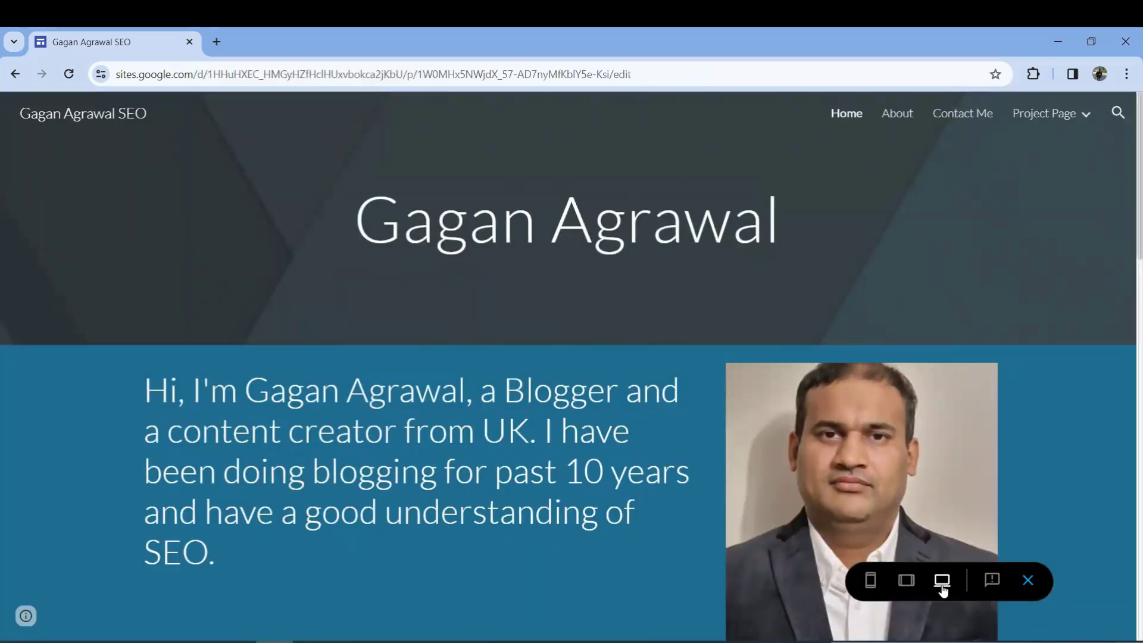
# Preview the site at tablet size, then at phone size
pyautogui.click(906, 580)
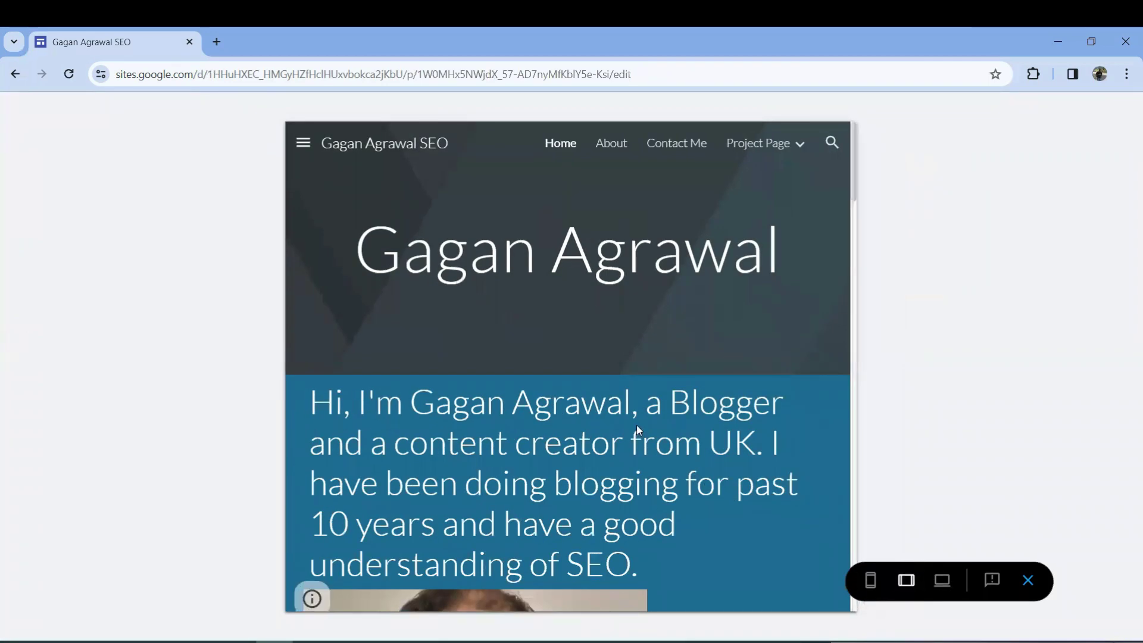
pyautogui.scroll(-5, 637, 426)
pyautogui.scroll(-15, 637, 424)
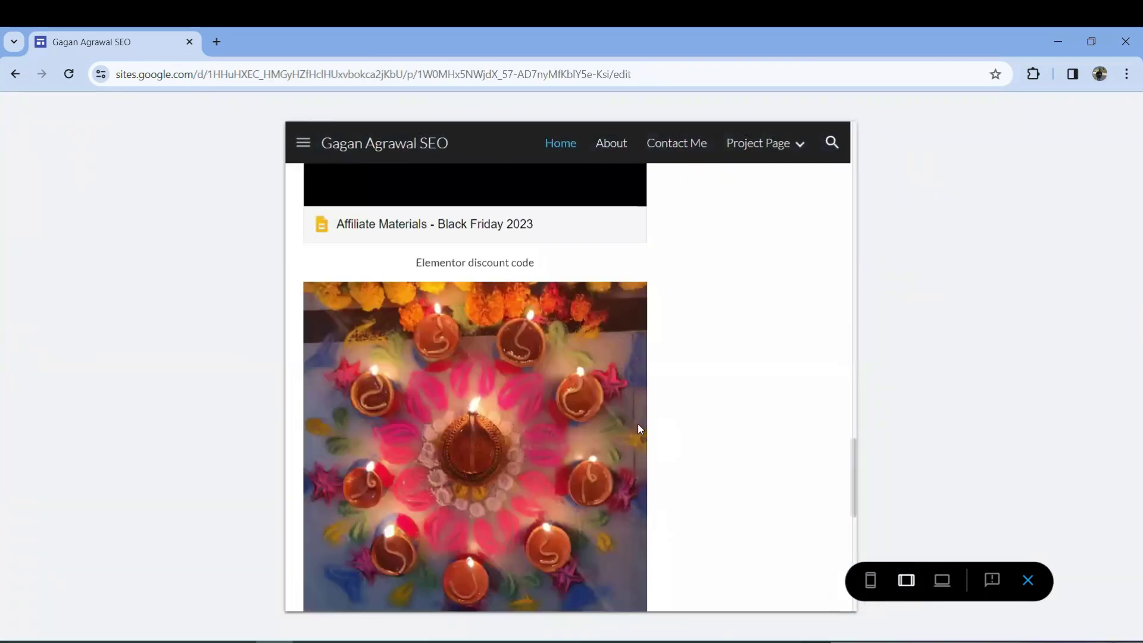
pyautogui.click(870, 580)
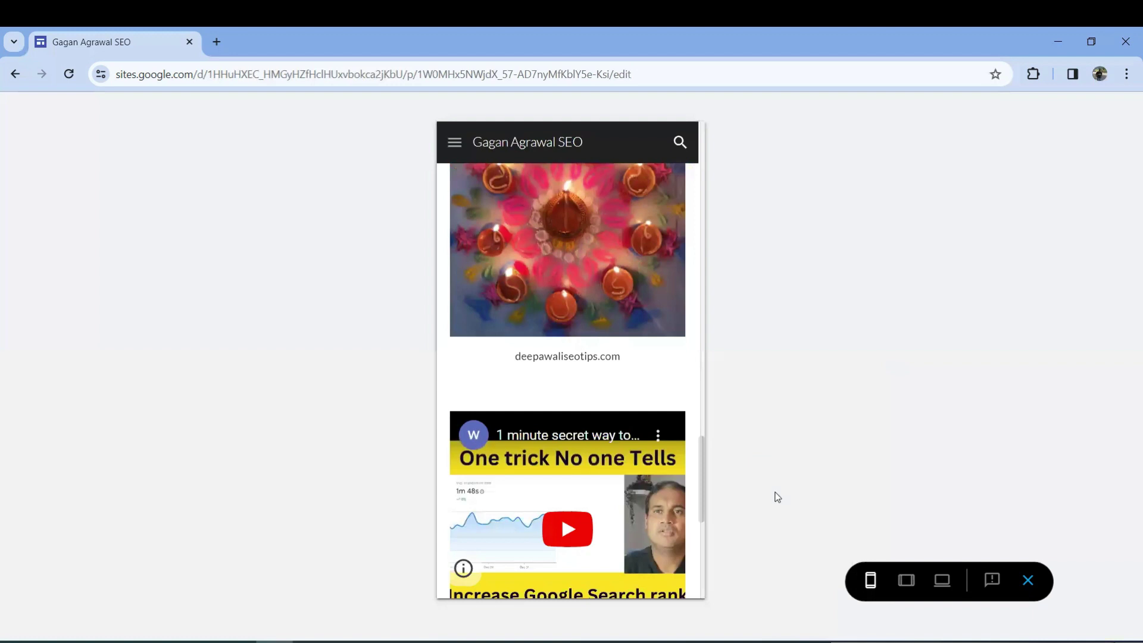
pyautogui.scroll(20, 466, 292)
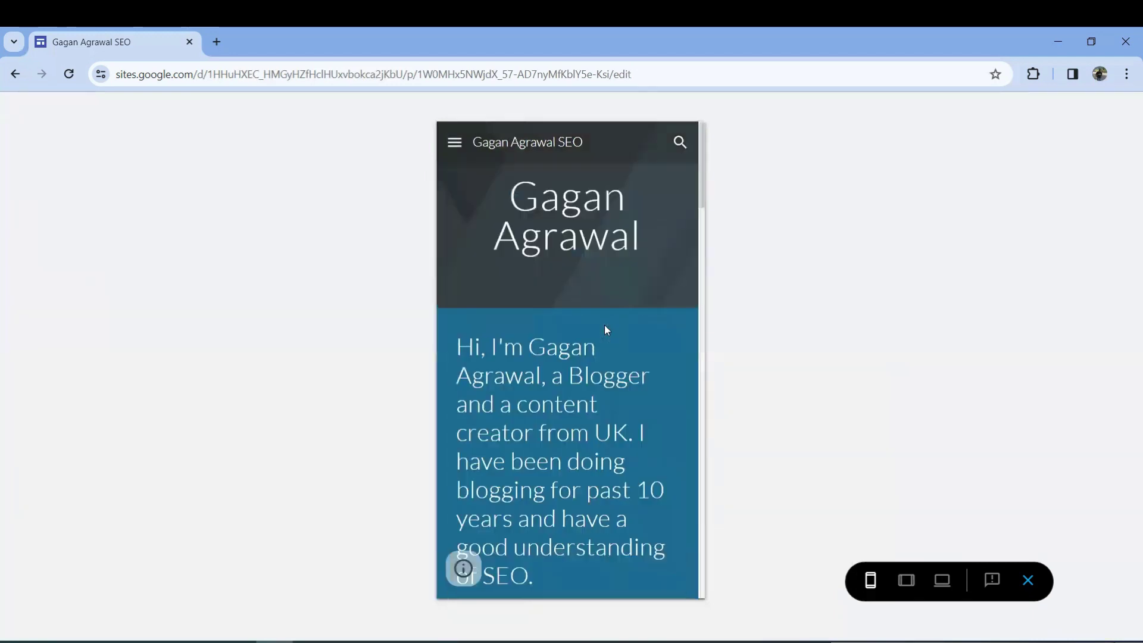
# In the phone preview, visit Project Page and Home from the page menu, then exit preview
pyautogui.click(454, 145)
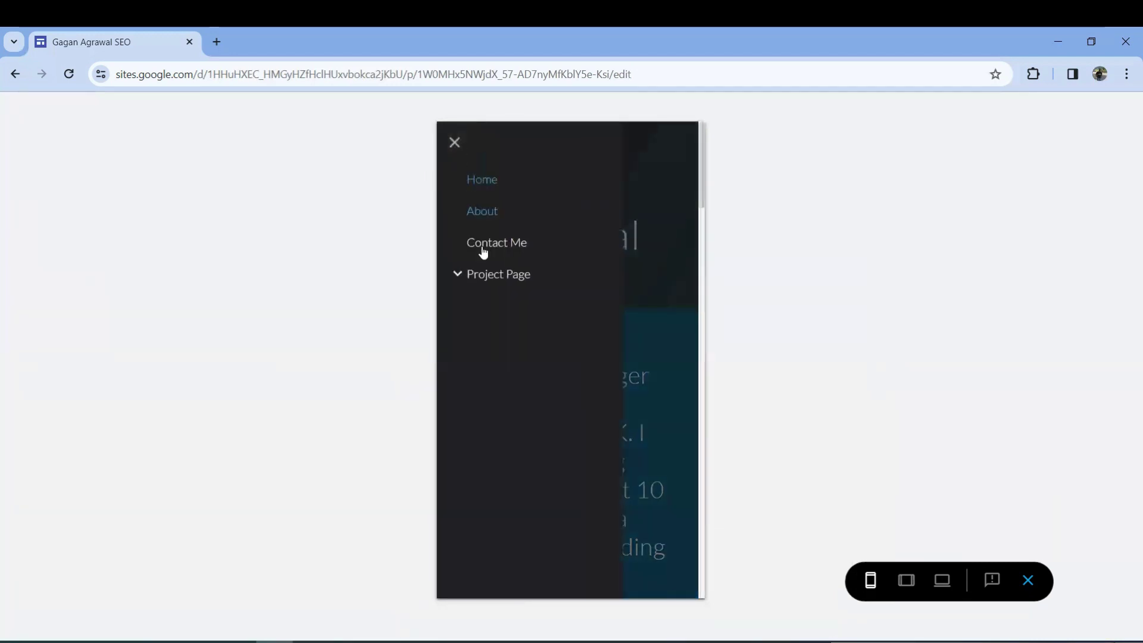
pyautogui.click(467, 275)
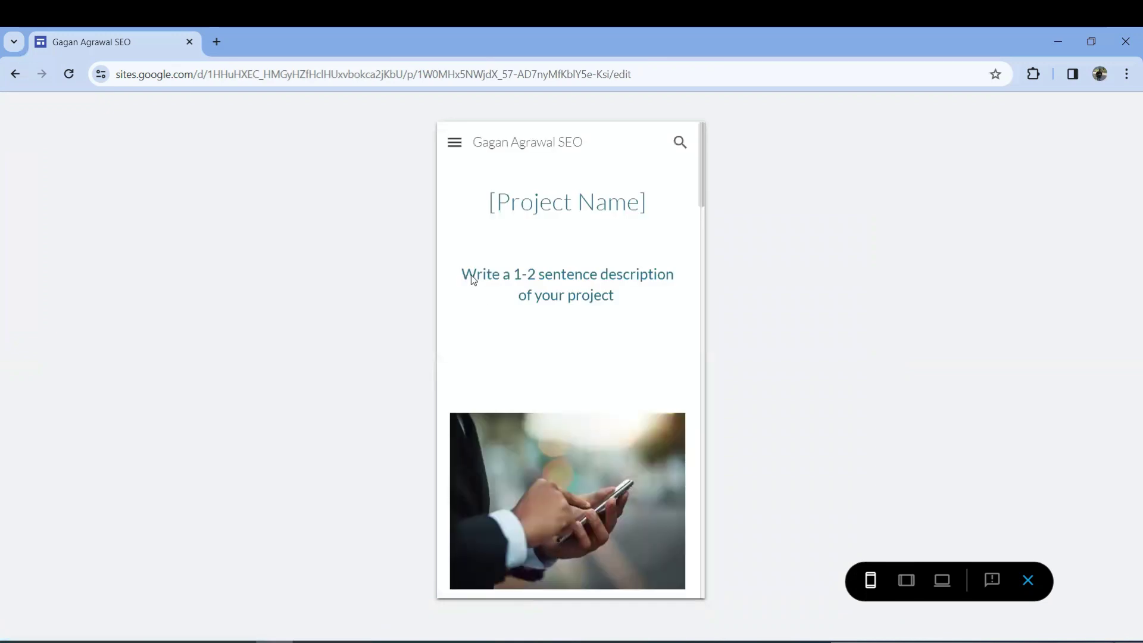
pyautogui.click(455, 144)
pyautogui.click(479, 179)
pyautogui.scroll(-15, 605, 269)
pyautogui.scroll(-6, 606, 271)
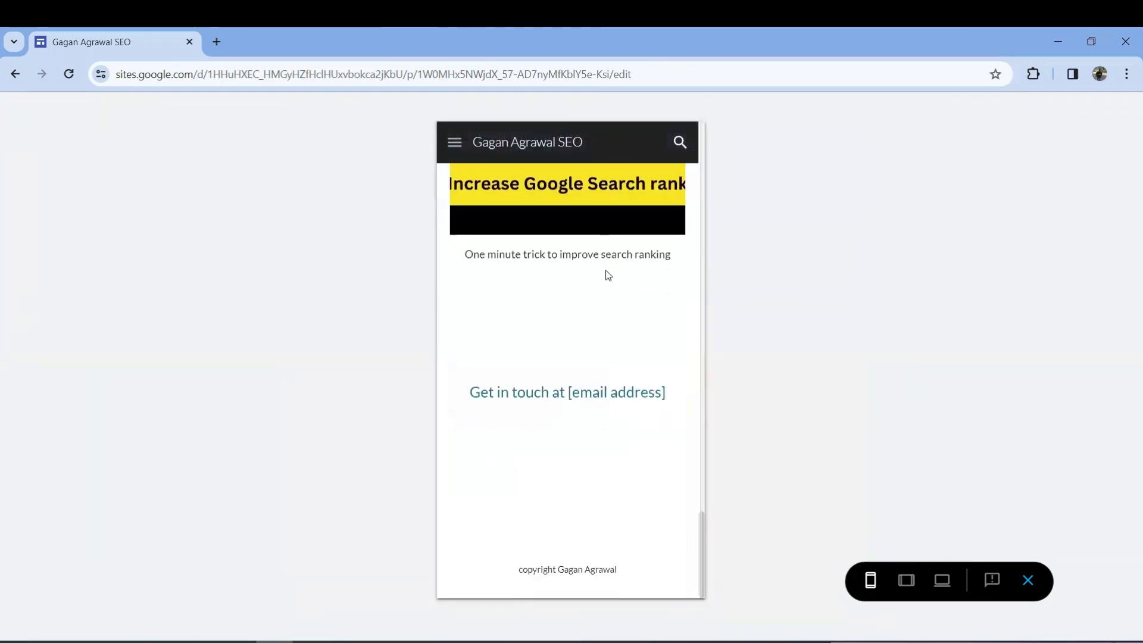
pyautogui.scroll(20, 606, 273)
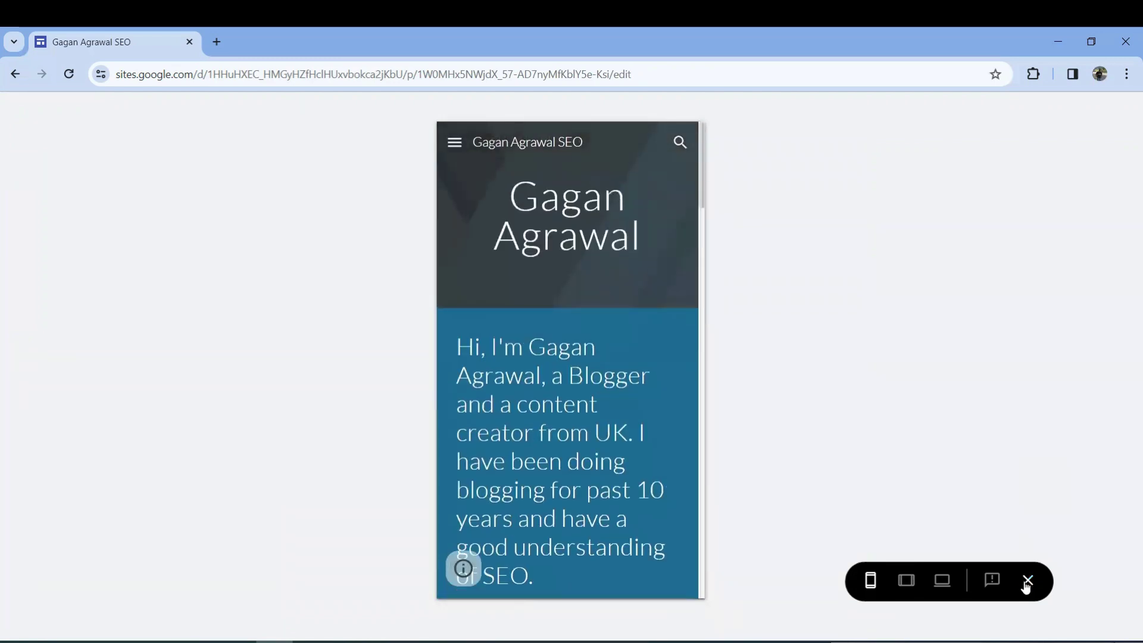
pyautogui.click(1027, 585)
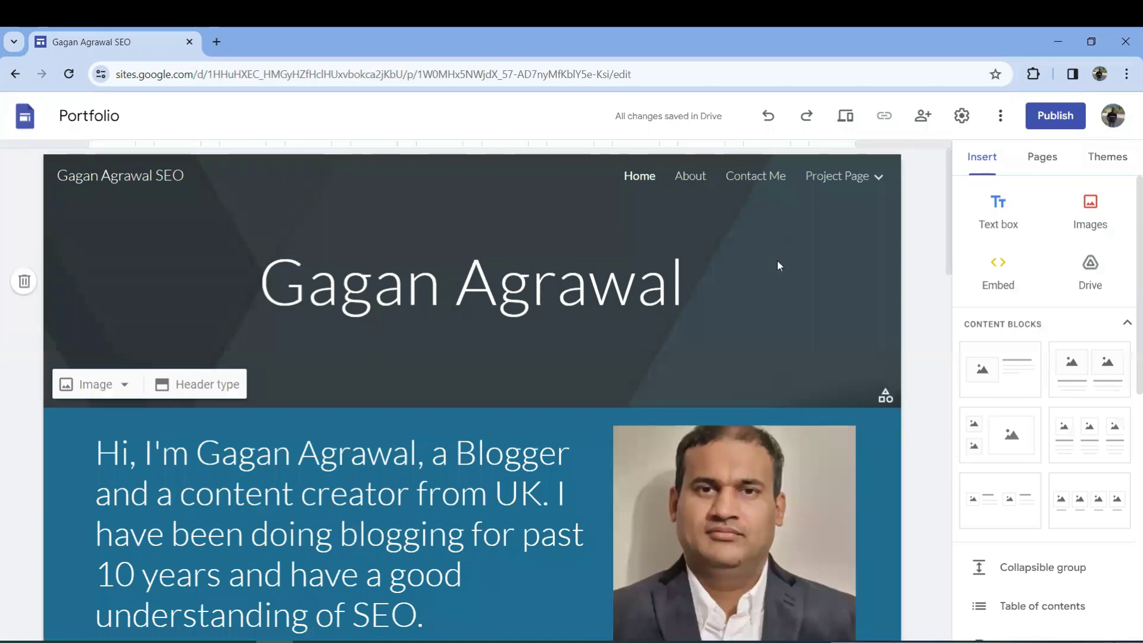
pyautogui.click(923, 122)
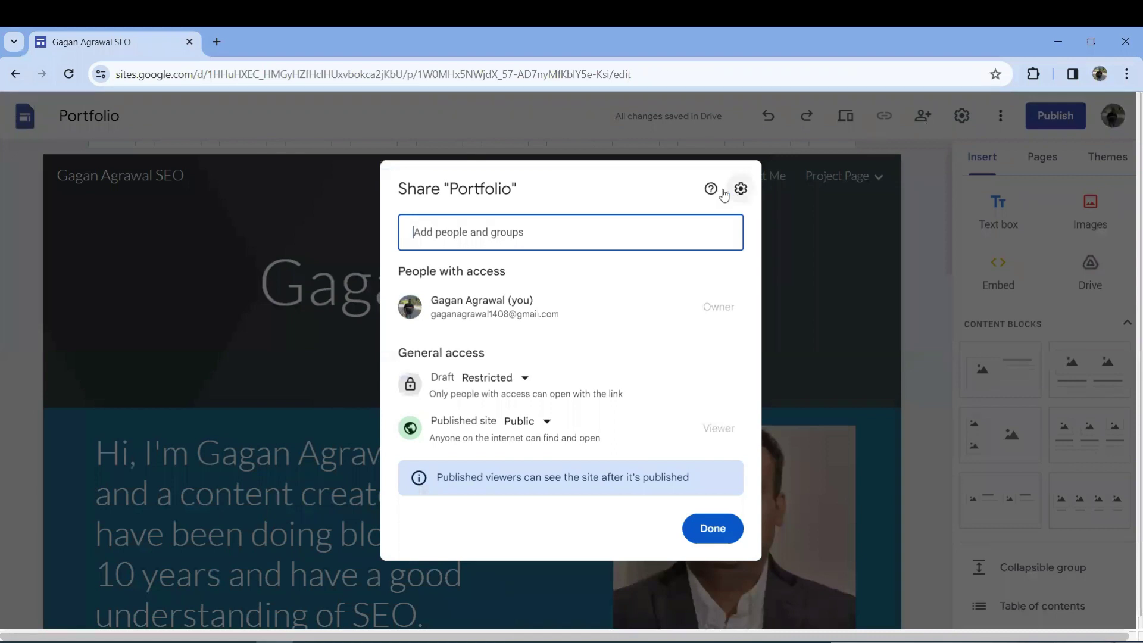
pyautogui.click(712, 529)
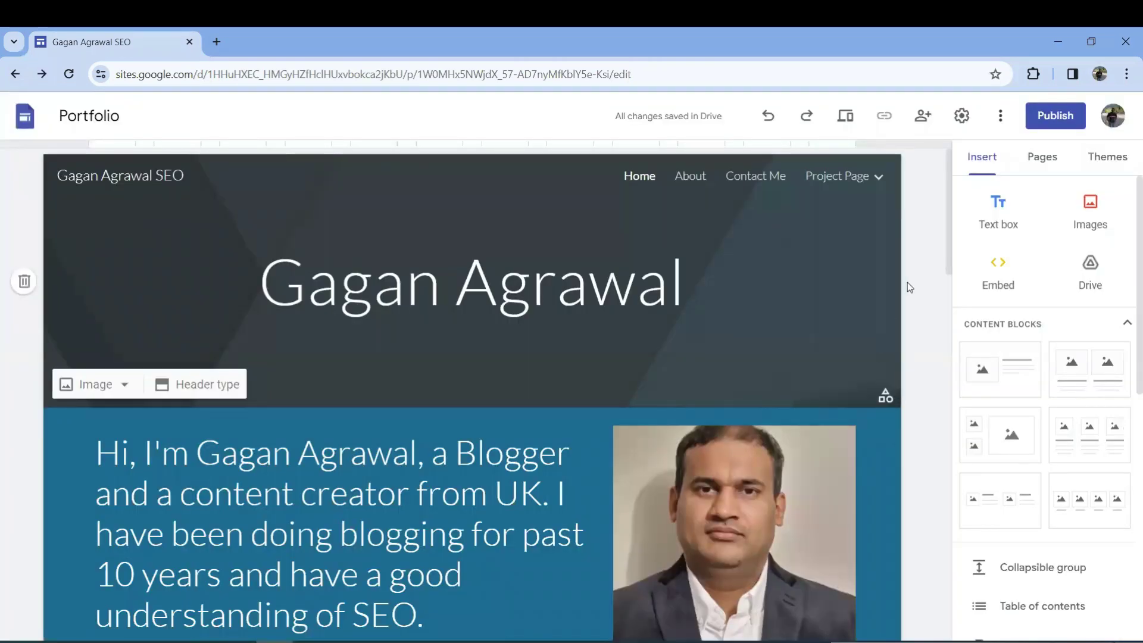
pyautogui.click(961, 117)
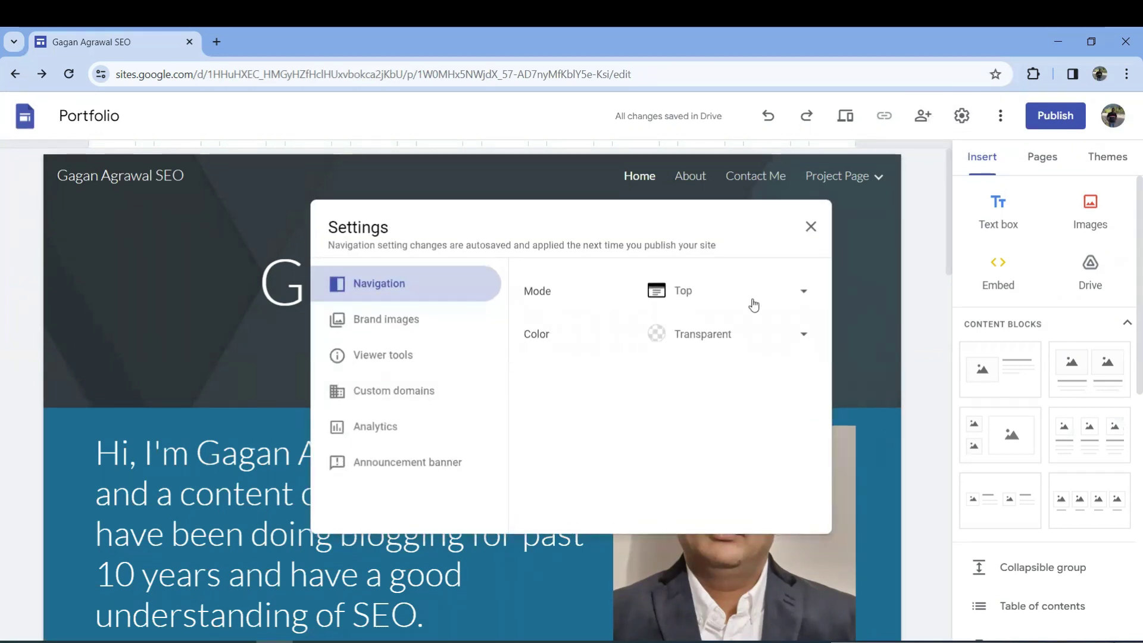
pyautogui.click(802, 291)
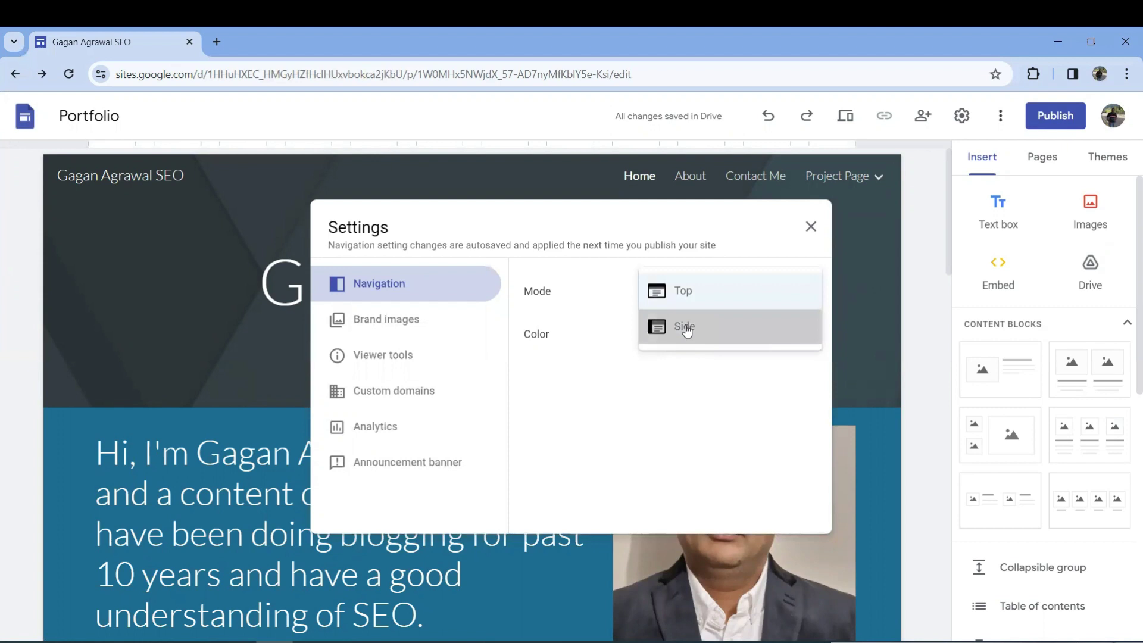
pyautogui.click(687, 331)
pyautogui.click(710, 296)
pyautogui.click(703, 267)
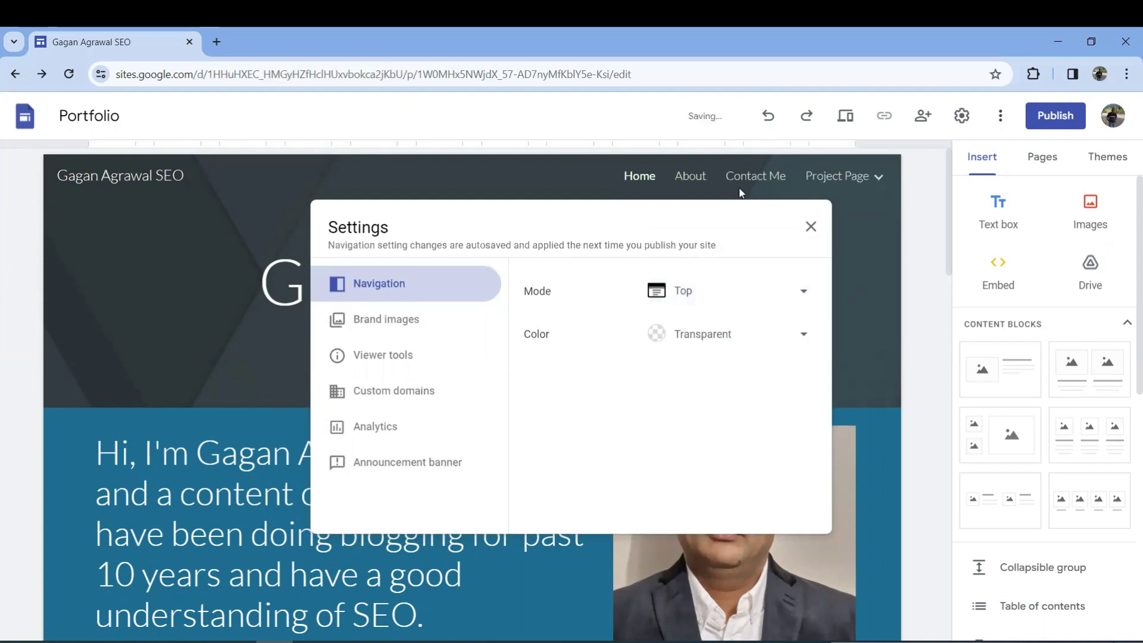
pyautogui.click(722, 331)
pyautogui.click(712, 376)
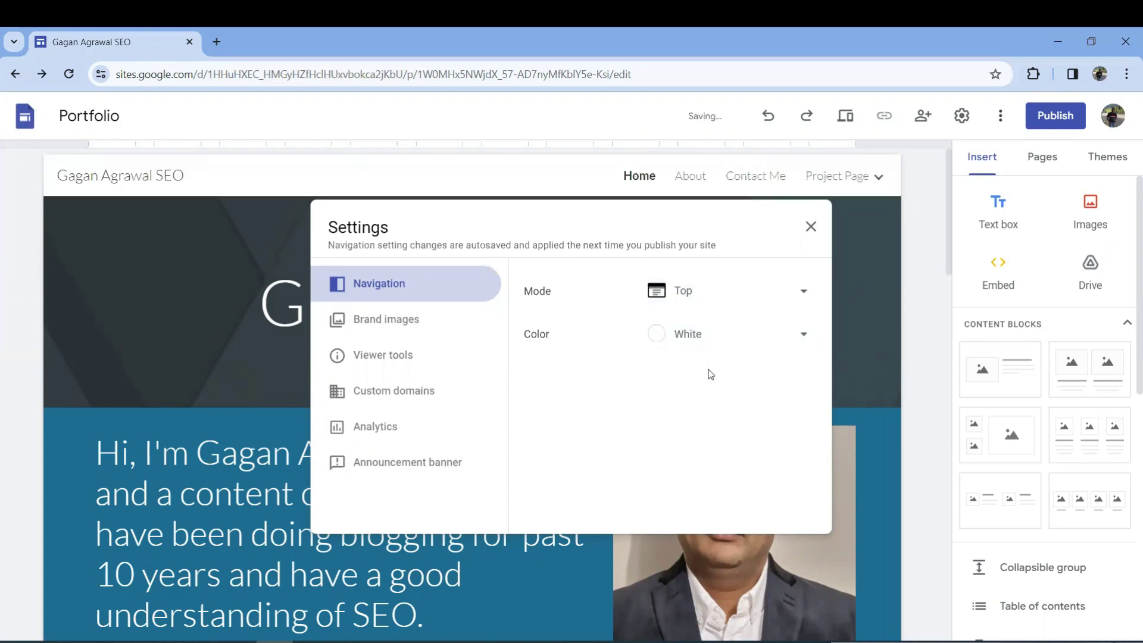
pyautogui.click(706, 329)
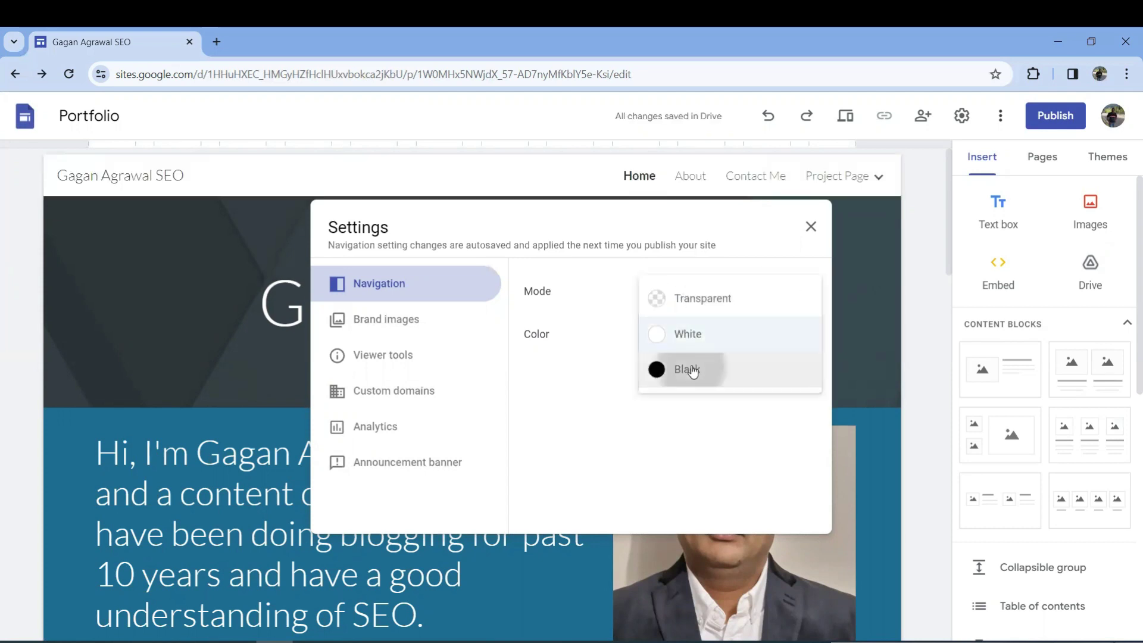
pyautogui.click(688, 365)
pyautogui.click(704, 333)
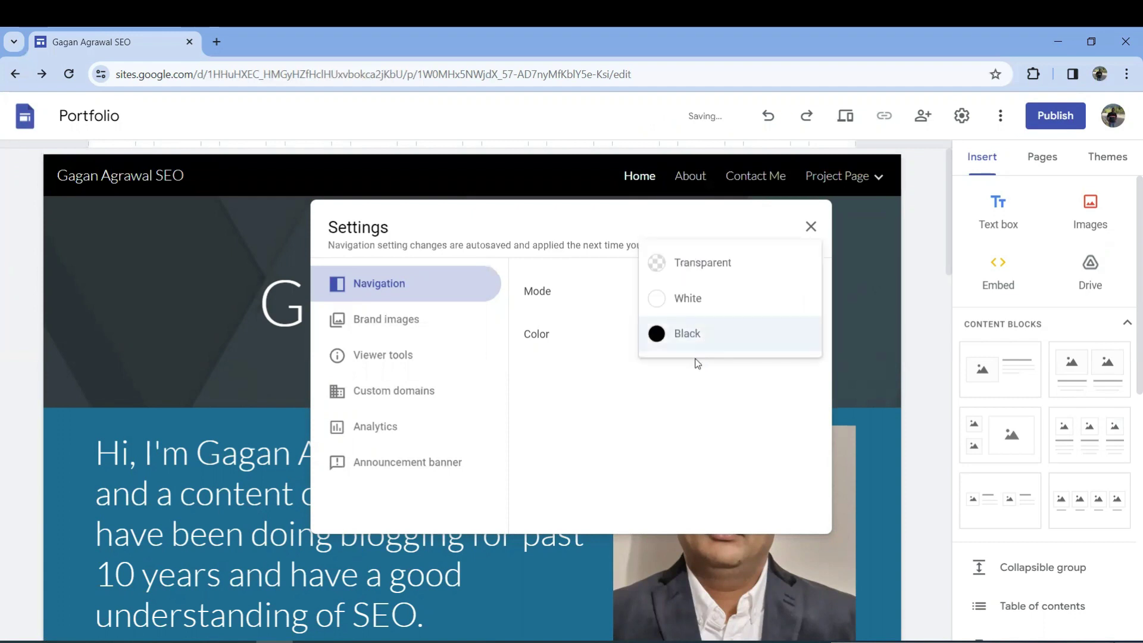
pyautogui.click(714, 265)
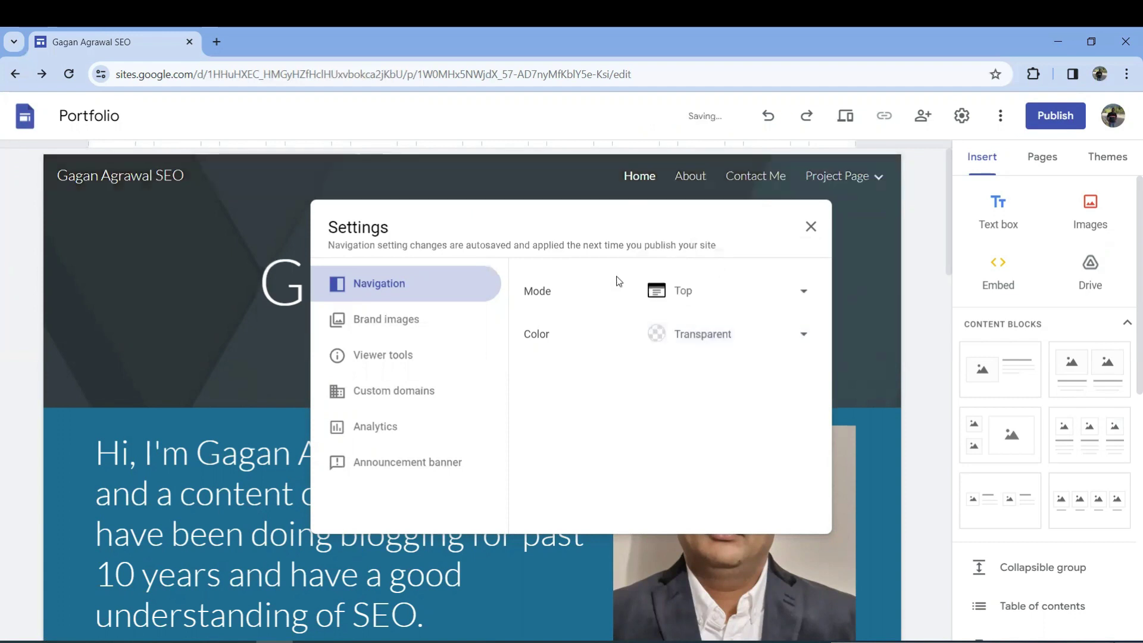
pyautogui.click(424, 320)
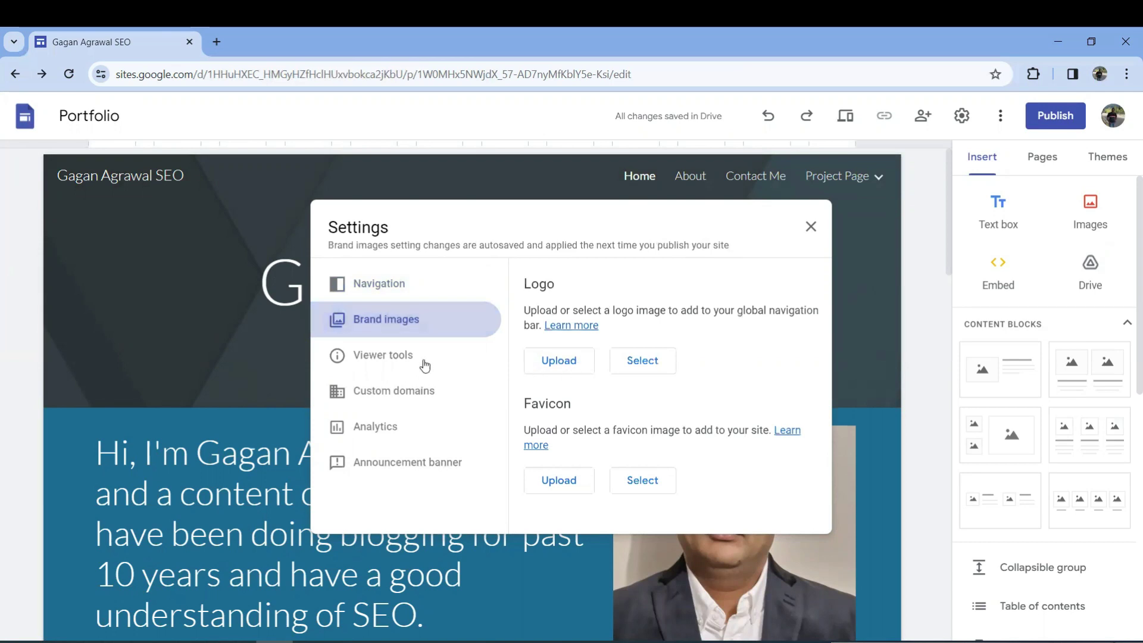
pyautogui.click(809, 230)
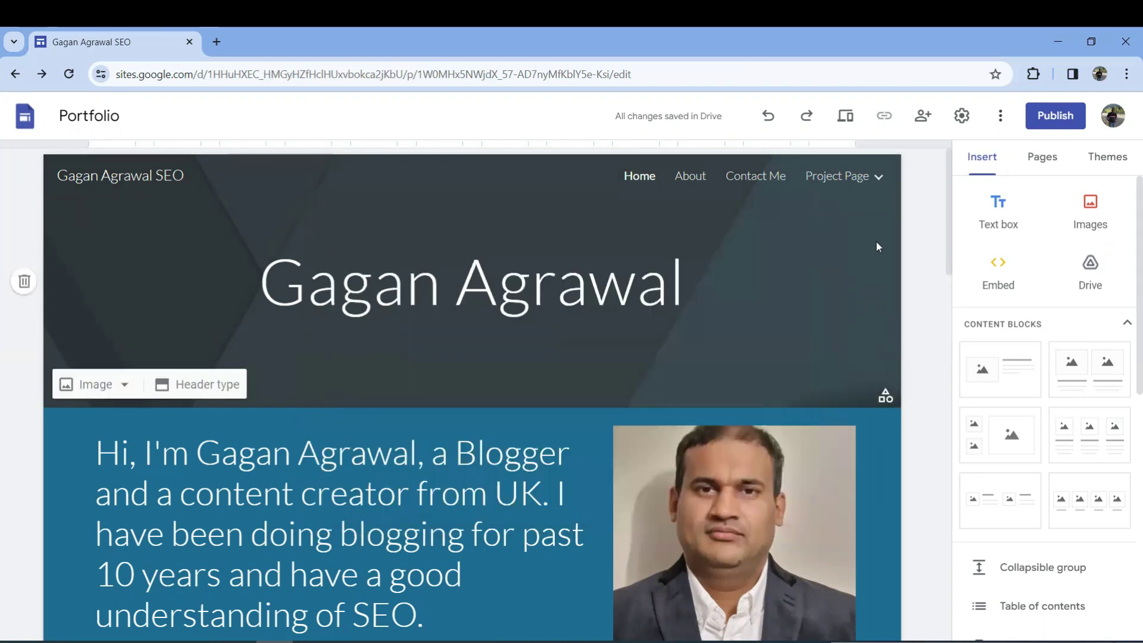
# Open the Publish to the web dialog and go to its custom domain settings
pyautogui.click(1050, 125)
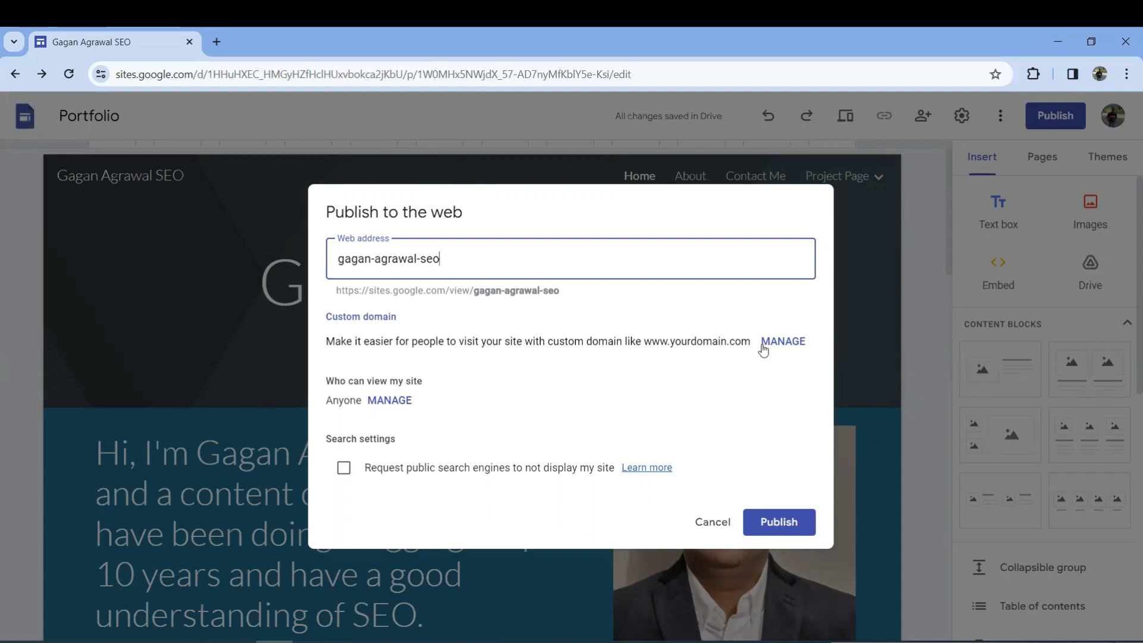
pyautogui.click(801, 351)
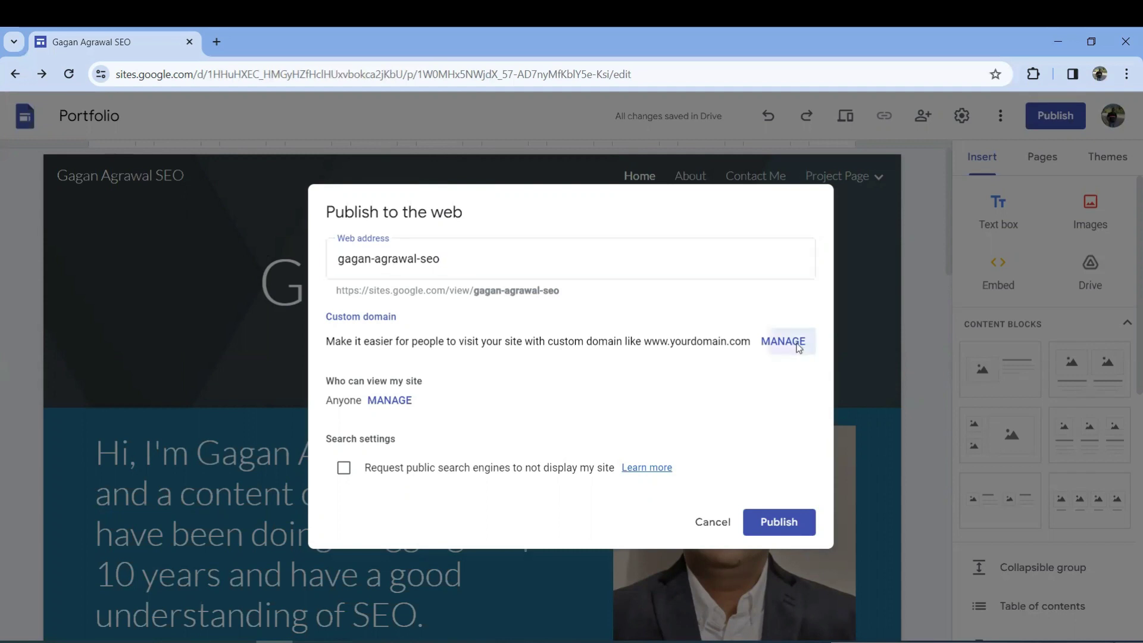
# Start custom domain setup with the owner's domain and open its ownership verification in Search Console
pyautogui.click(778, 328)
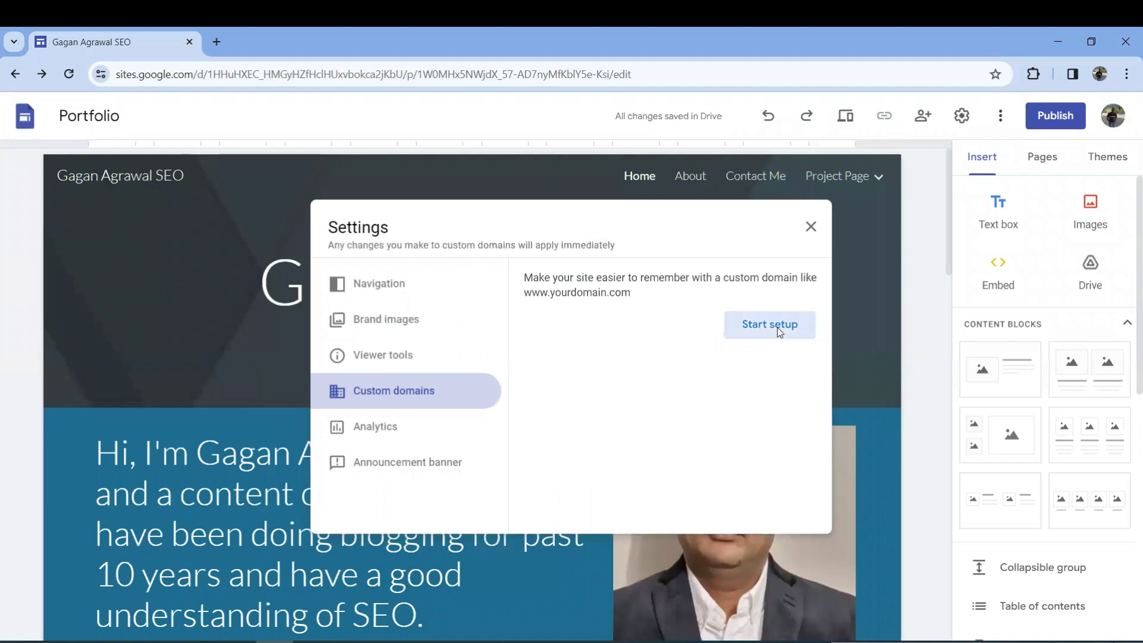
pyautogui.click(659, 339)
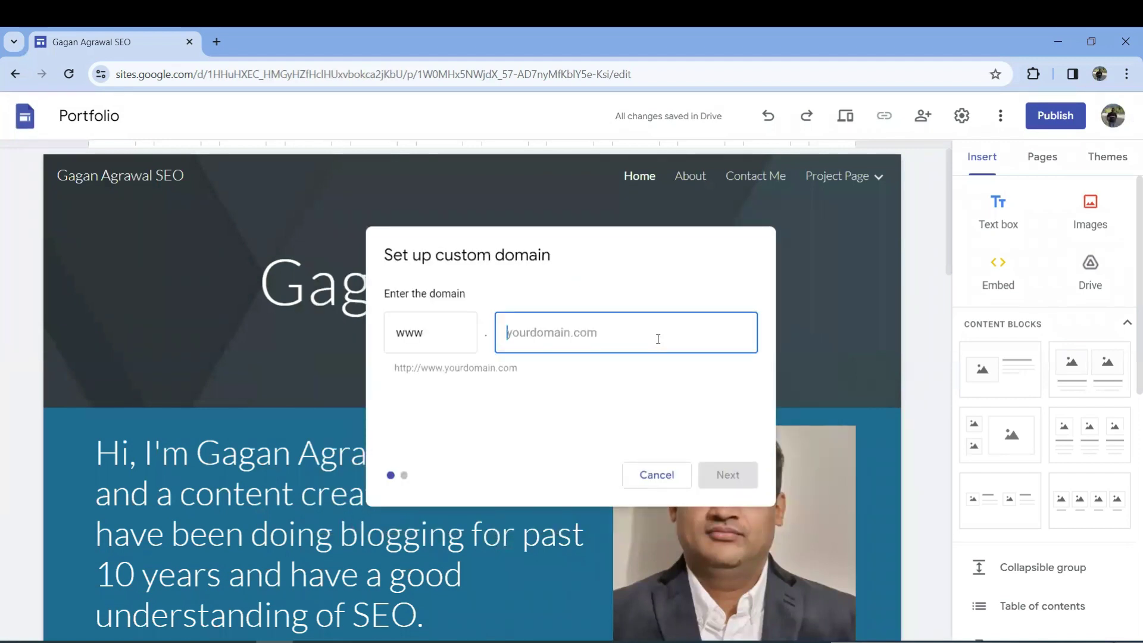
pyautogui.write('gag')
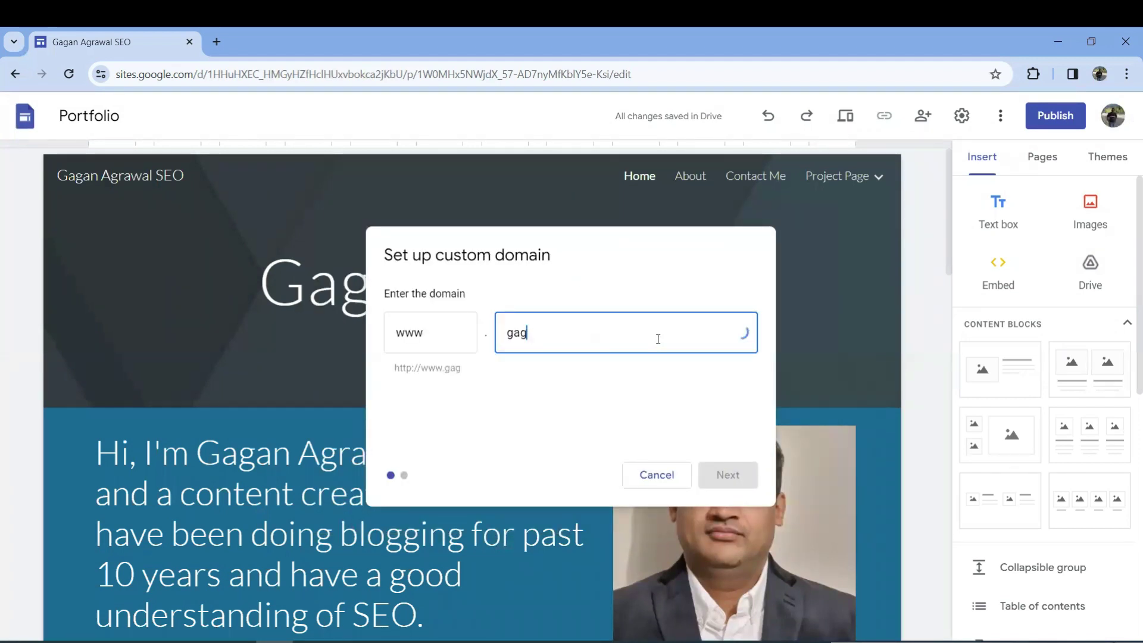
pyautogui.write('anagrawal.com')
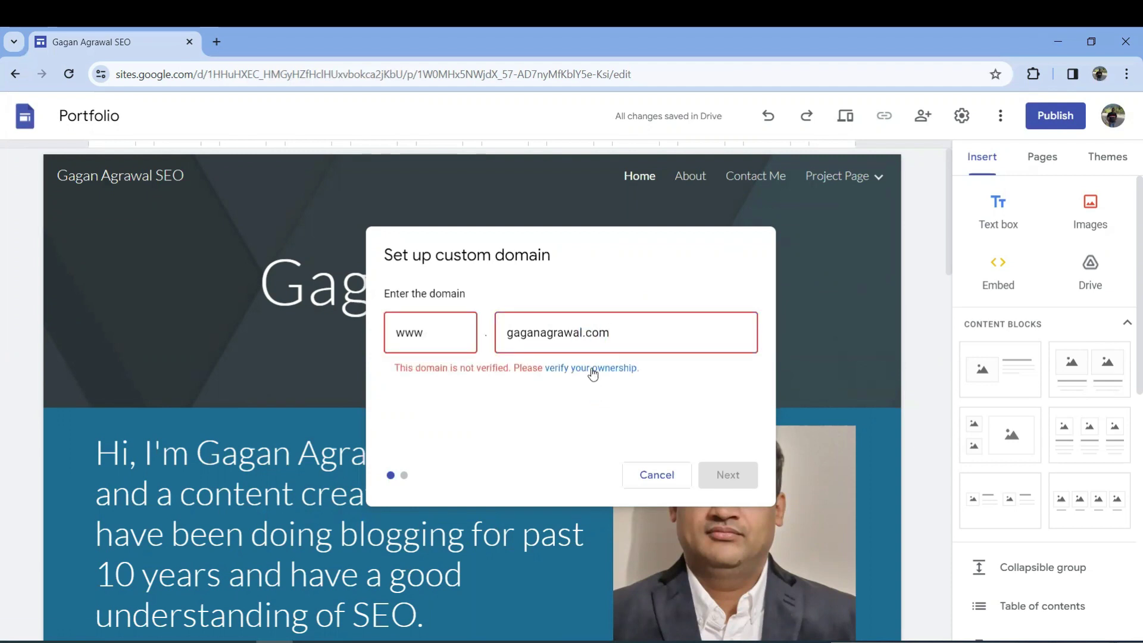
pyautogui.click(591, 368)
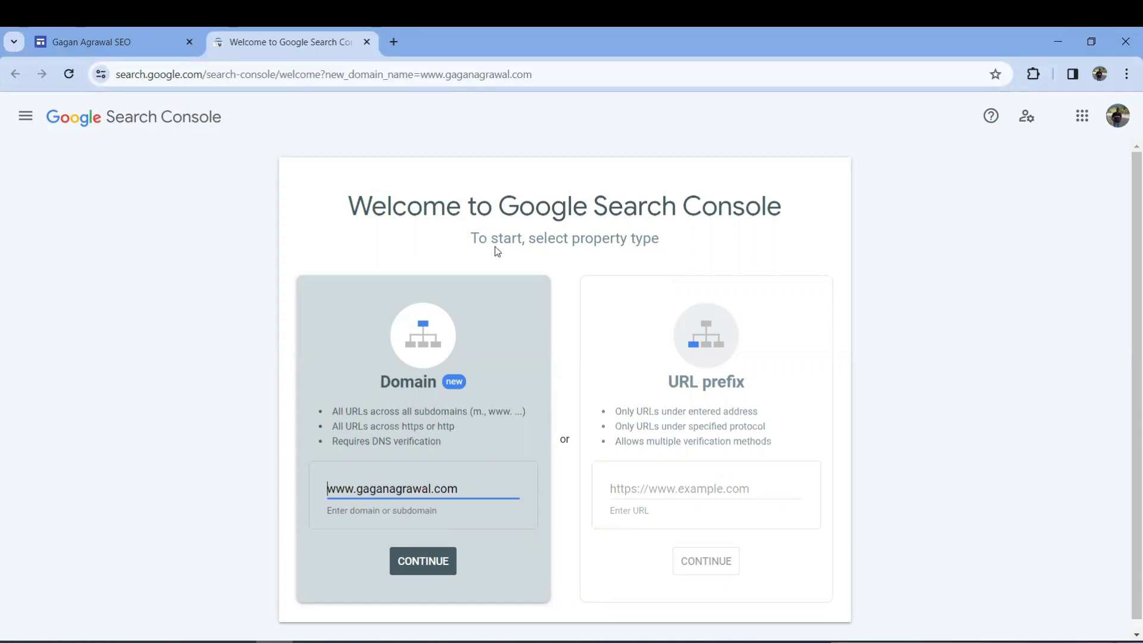
# Close the Search Console tab to return to the Google Sites custom domain setup
pyautogui.click(367, 43)
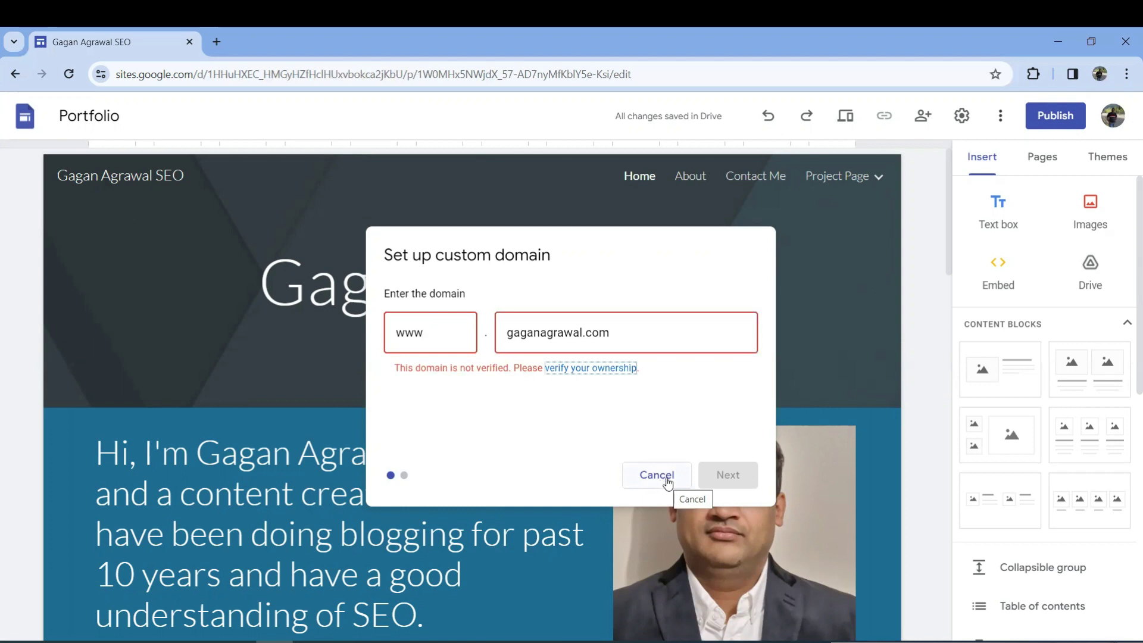
# Cancel the custom domain setup, check the Analytics settings, and close Settings
pyautogui.click(667, 480)
pyautogui.click(382, 434)
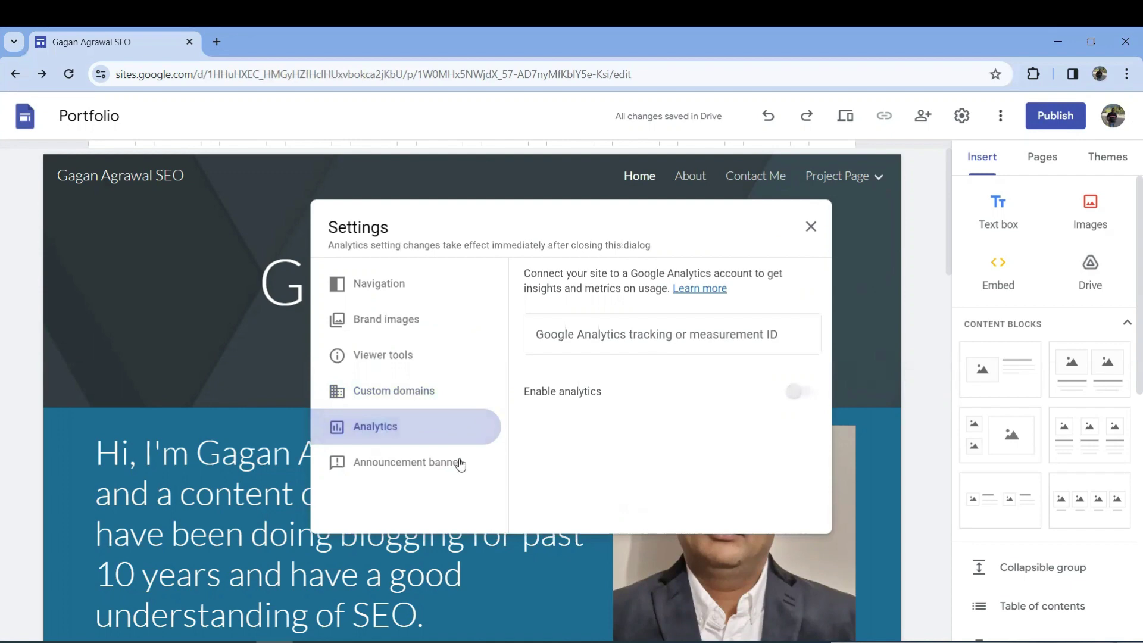
pyautogui.click(810, 227)
# Publish the site after reviewing who can view it, keeping search engine listing allowed
pyautogui.click(1054, 115)
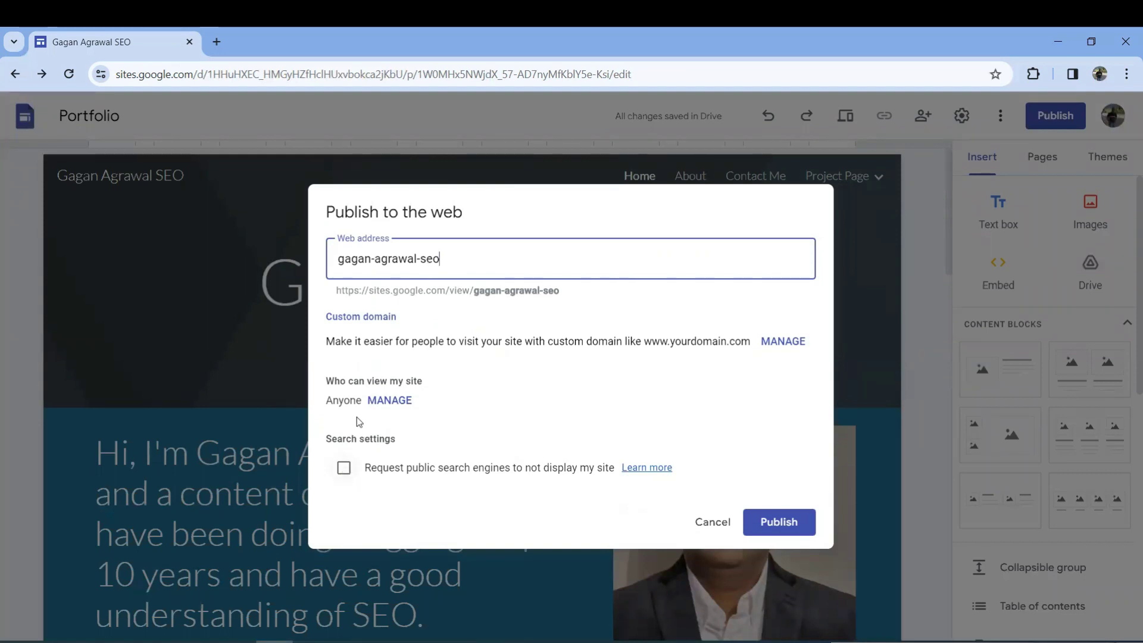
pyautogui.click(386, 401)
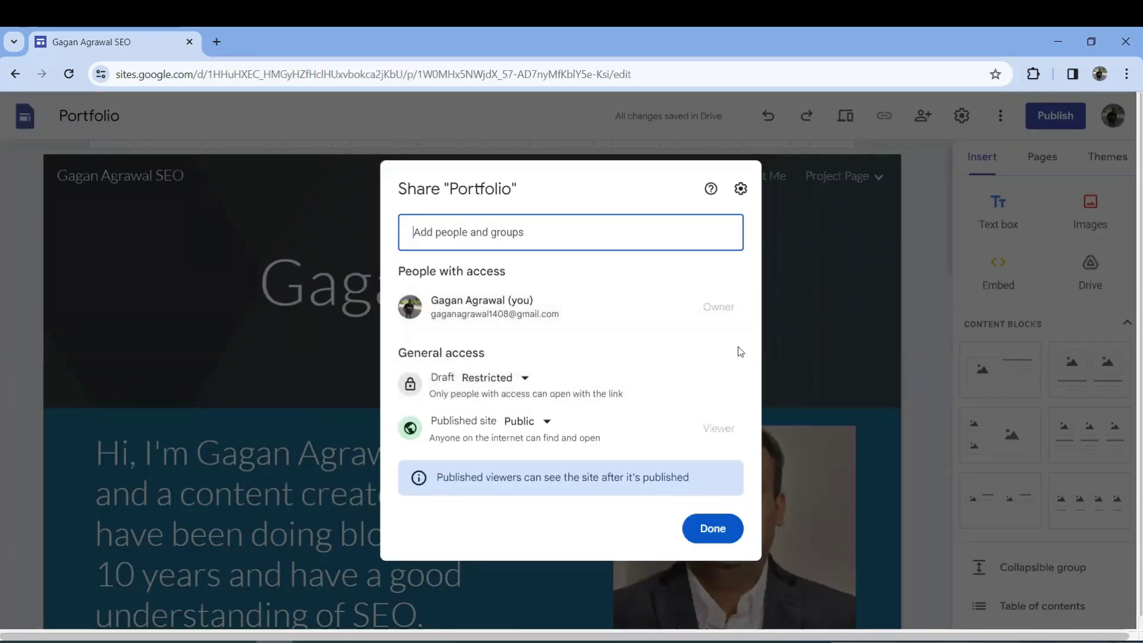
pyautogui.click(714, 527)
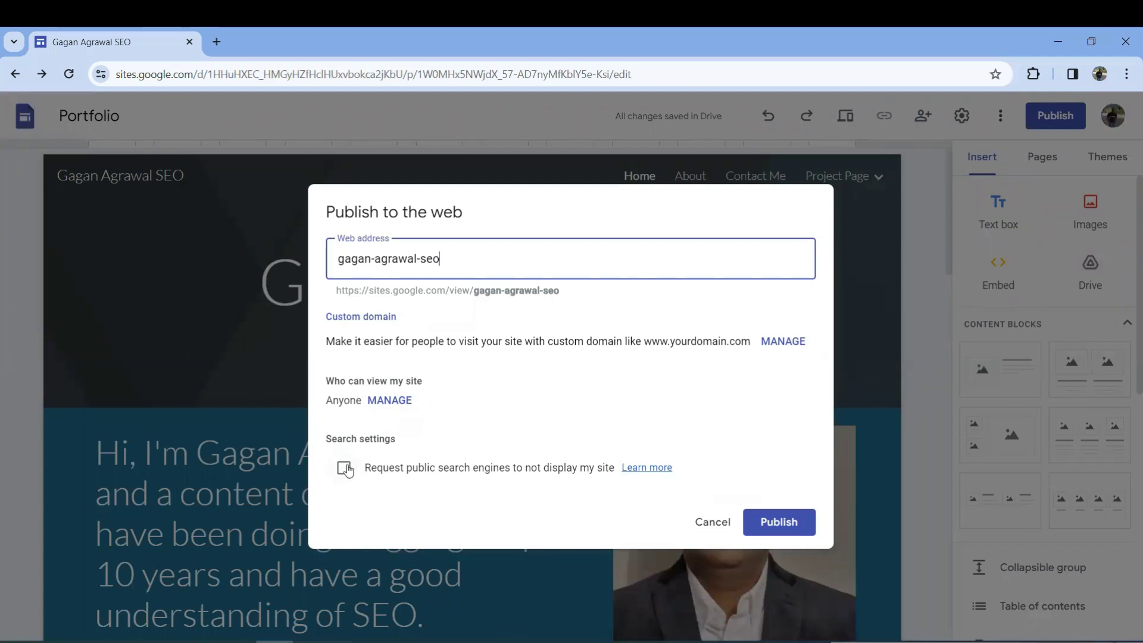
pyautogui.click(345, 468)
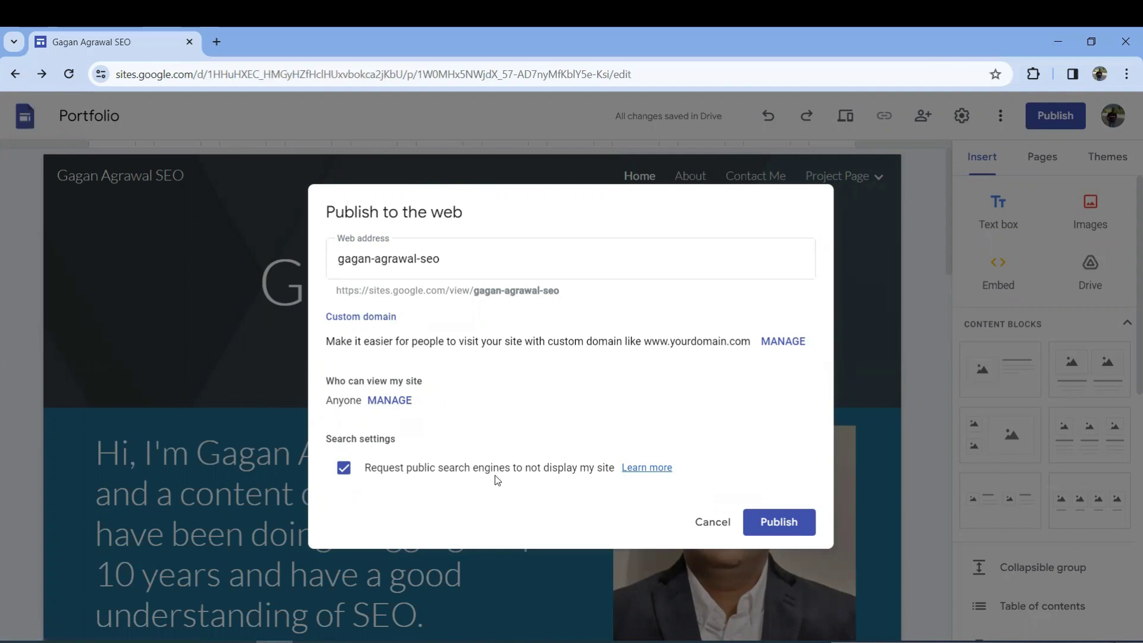
pyautogui.click(343, 471)
pyautogui.click(779, 522)
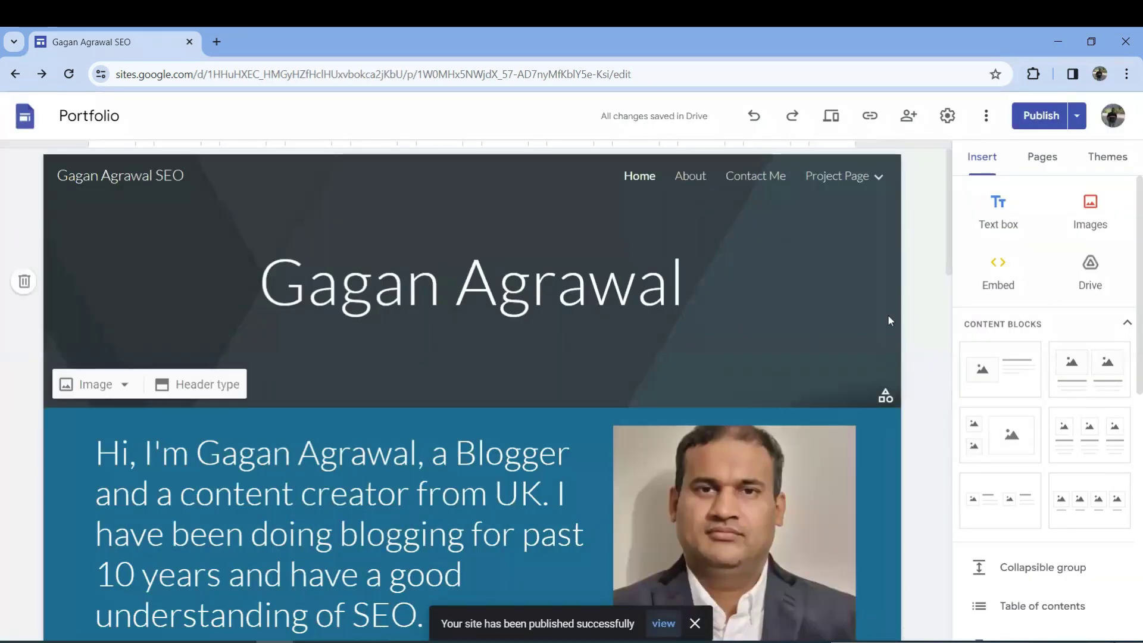
# Open the published portfolio site in a new tab and scroll through it
pyautogui.click(1077, 116)
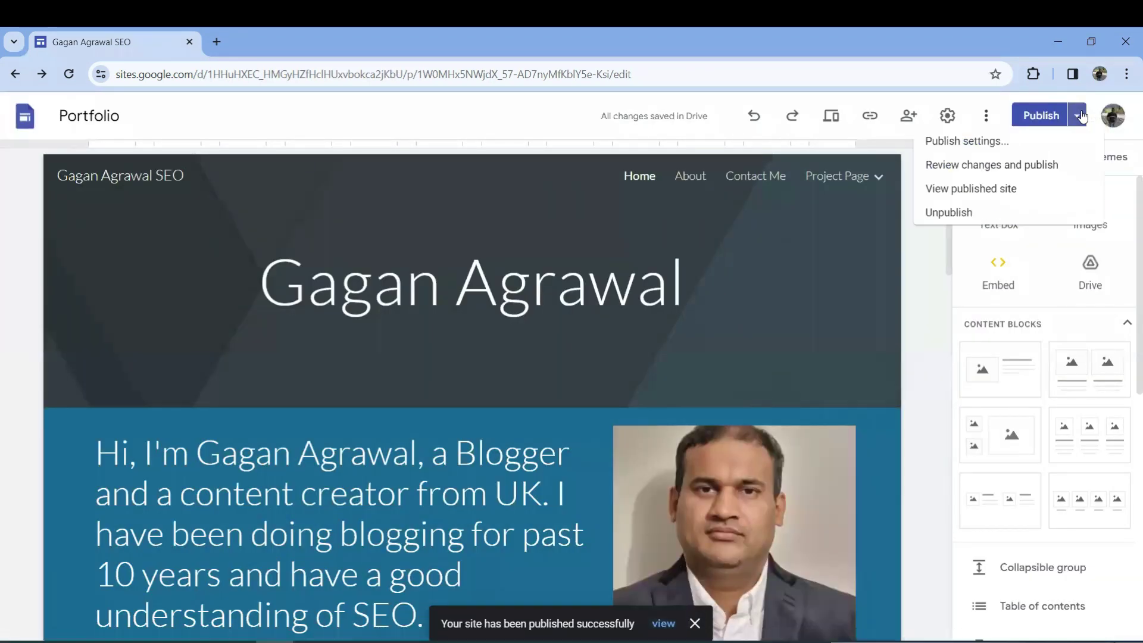
pyautogui.click(968, 200)
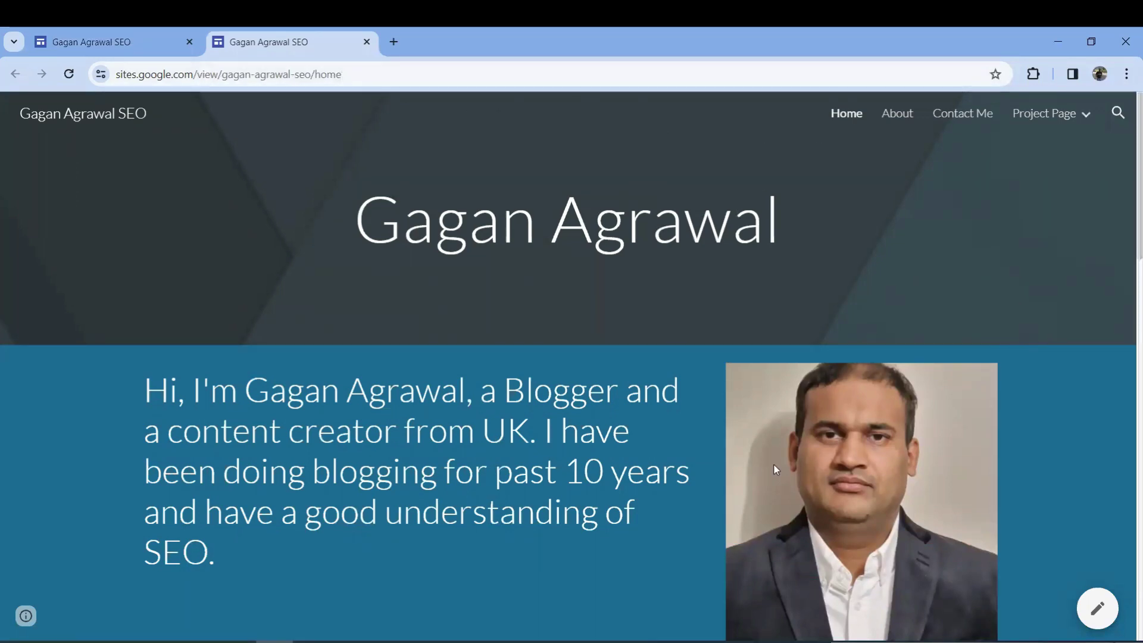
pyautogui.scroll(-10, 775, 469)
pyautogui.scroll(-5, 776, 469)
pyautogui.scroll(4, 821, 449)
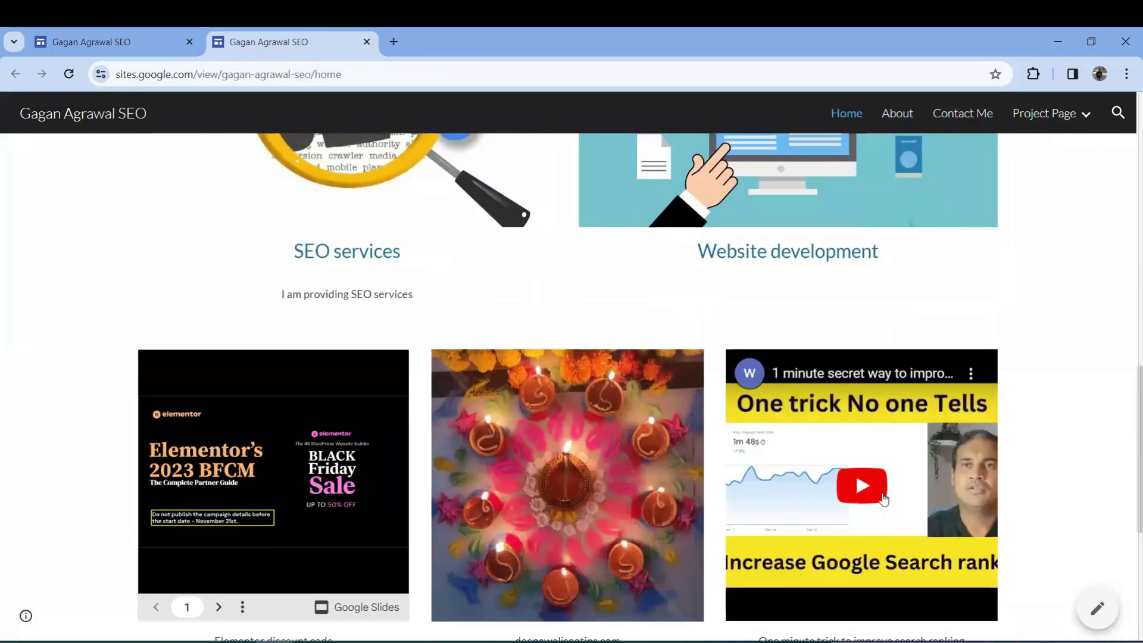
# Play and pause the embedded YouTube video, then return to the editor tab
pyautogui.click(882, 498)
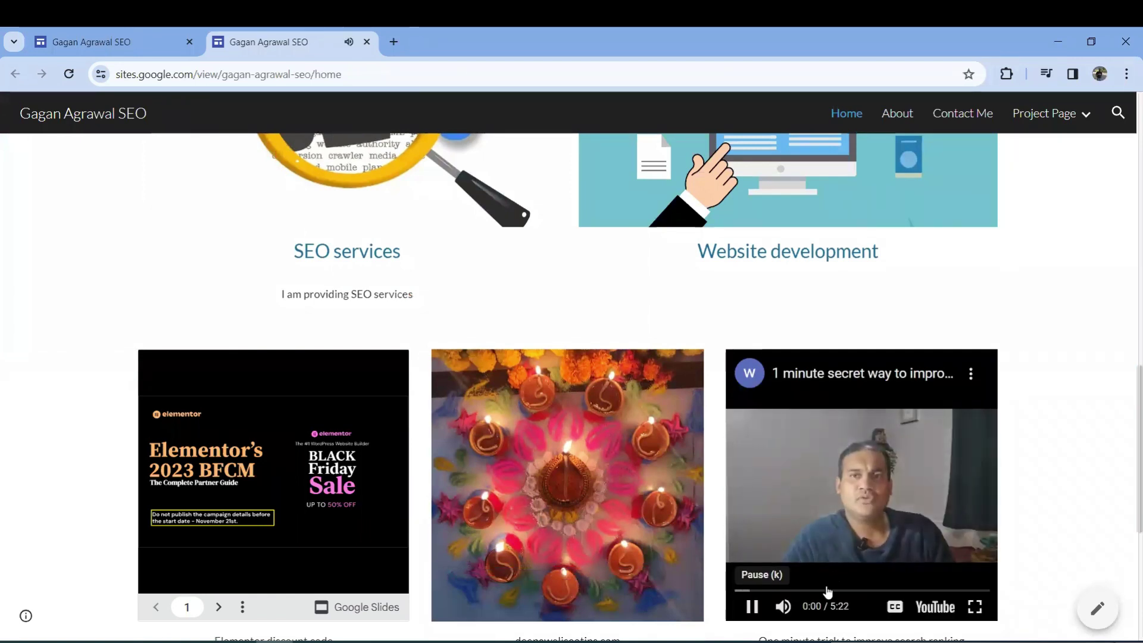
pyautogui.click(752, 608)
pyautogui.scroll(-2, 581, 449)
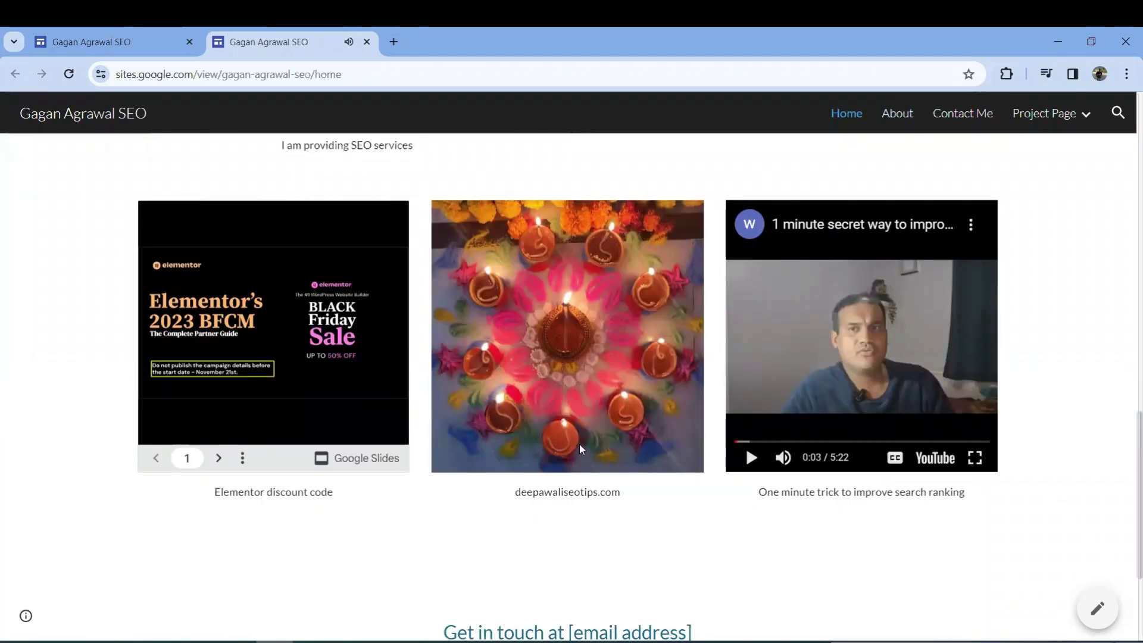
pyautogui.hotkey('ctrl', 'Tab')
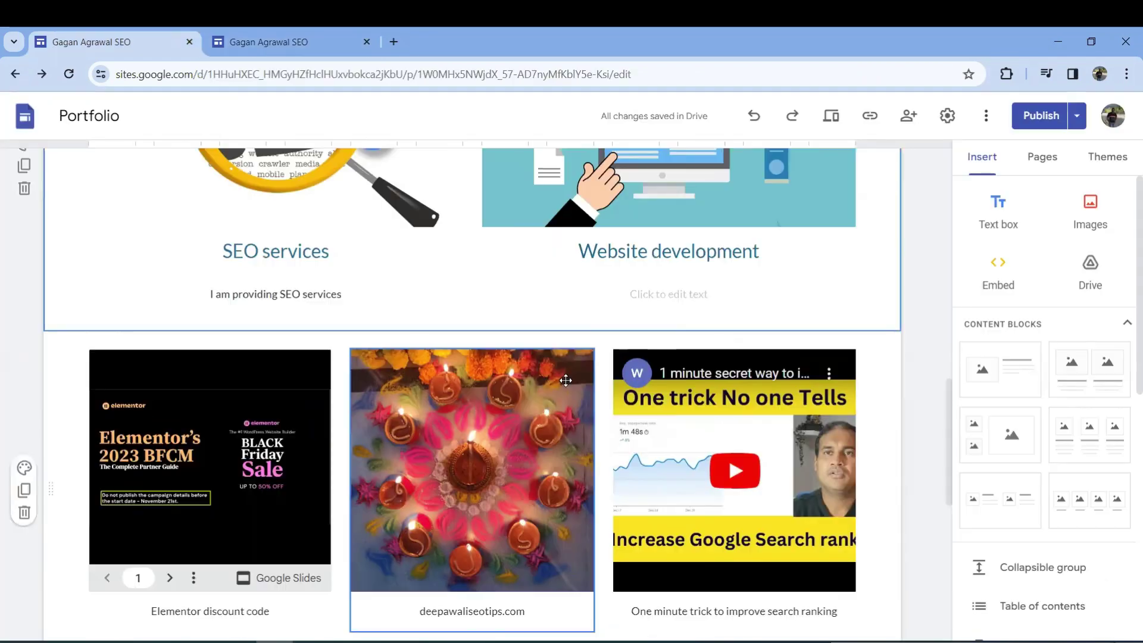
pyautogui.click(564, 375)
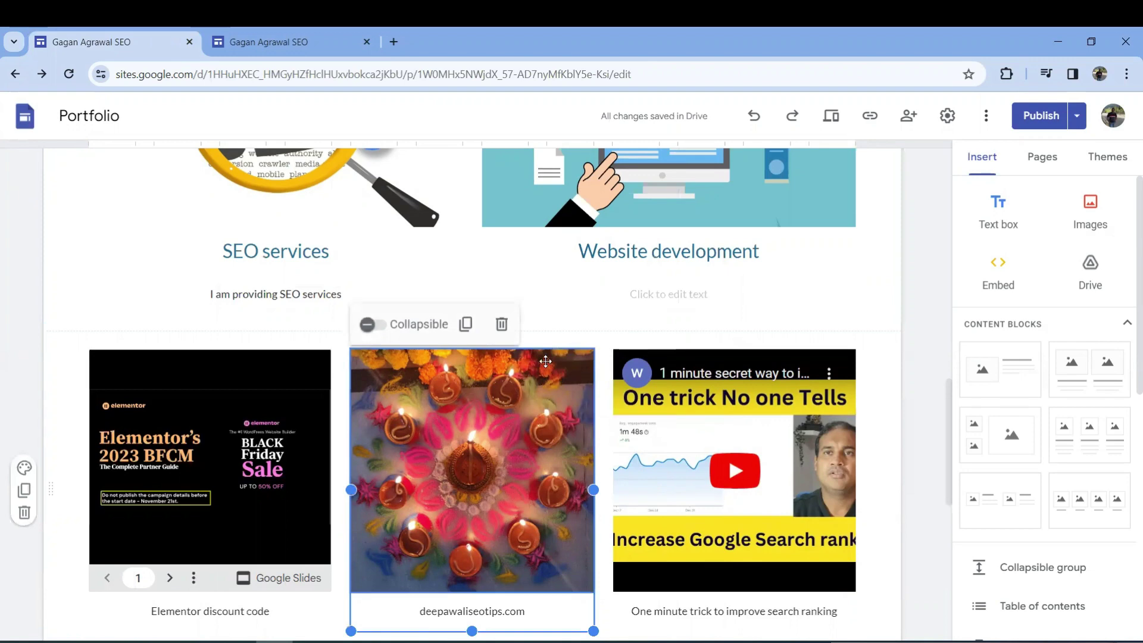
pyautogui.click(545, 361)
pyautogui.click(439, 324)
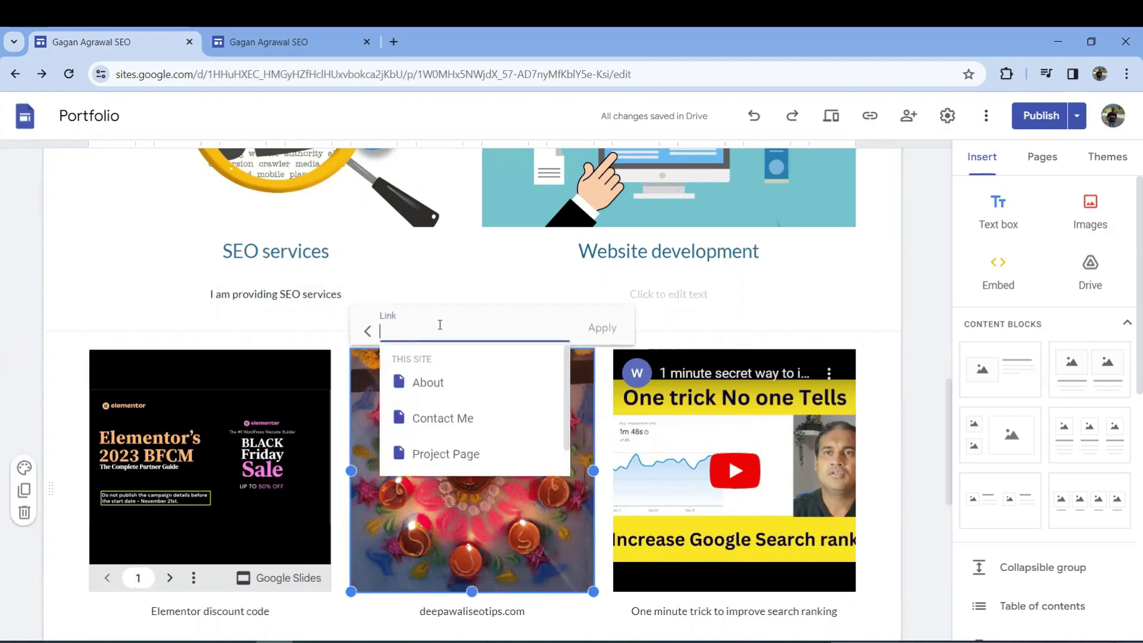
pyautogui.write('deepawaliseotips.com')
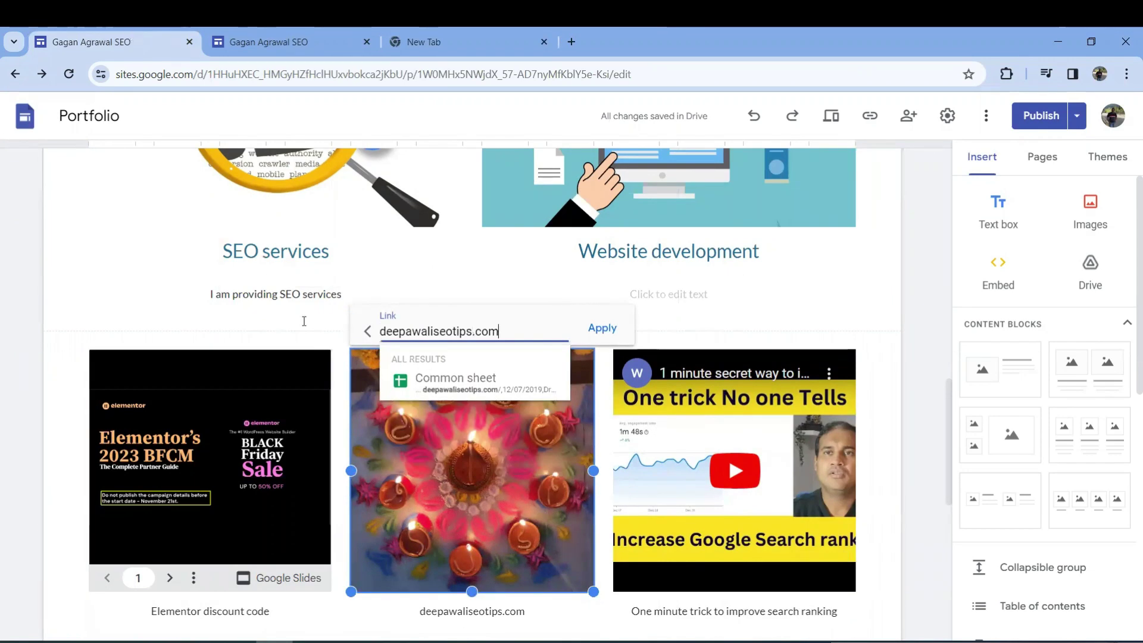
pyautogui.hotkey('ctrl', 'a')
pyautogui.write('https://deepawaliseotips.com/')
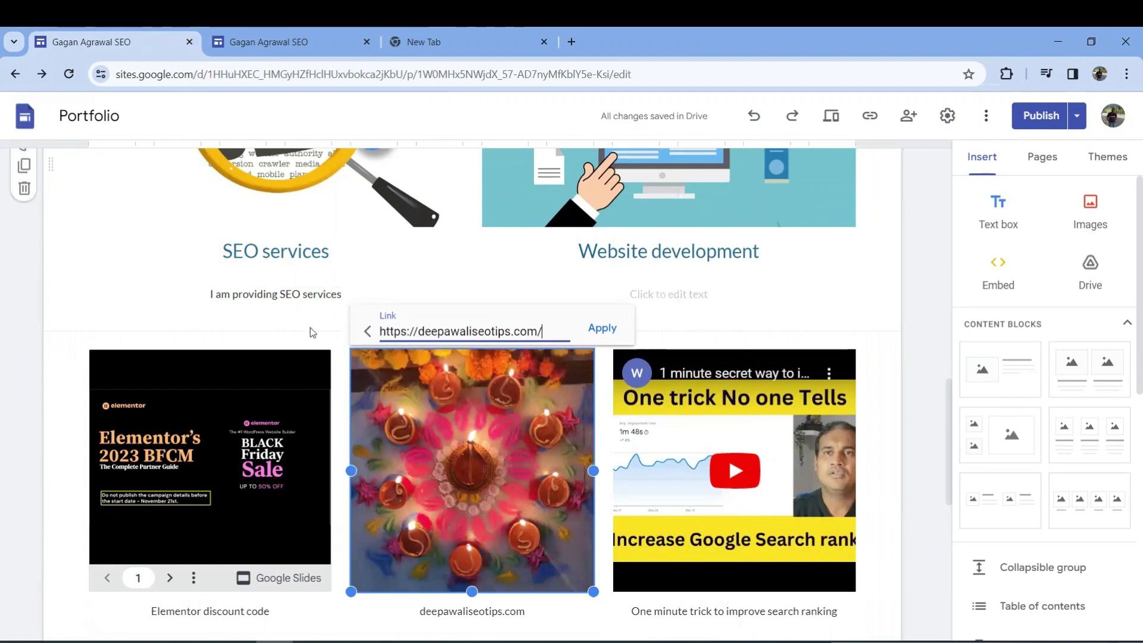
pyautogui.click(603, 329)
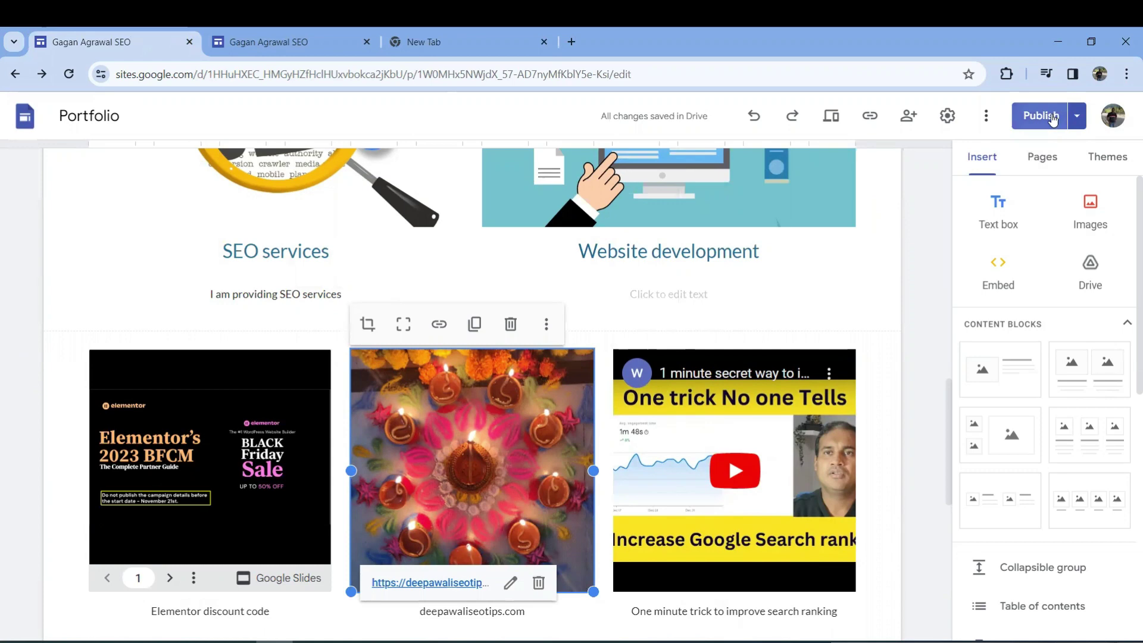
pyautogui.click(1052, 115)
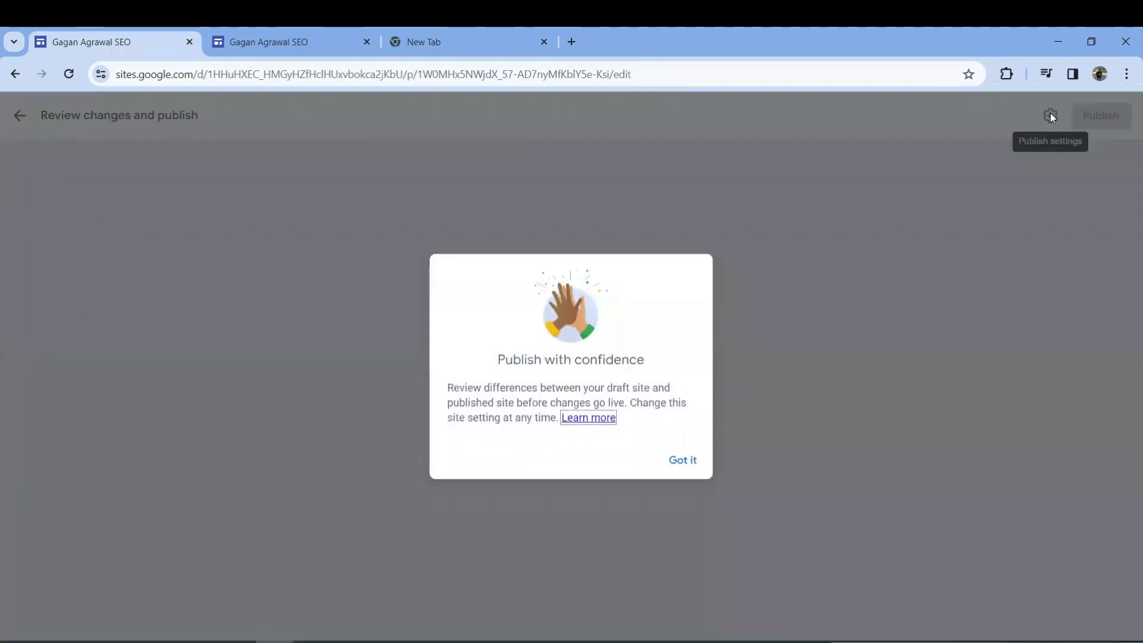
# Dismiss the intro message and compare the Draft against the Currently published version
pyautogui.click(687, 467)
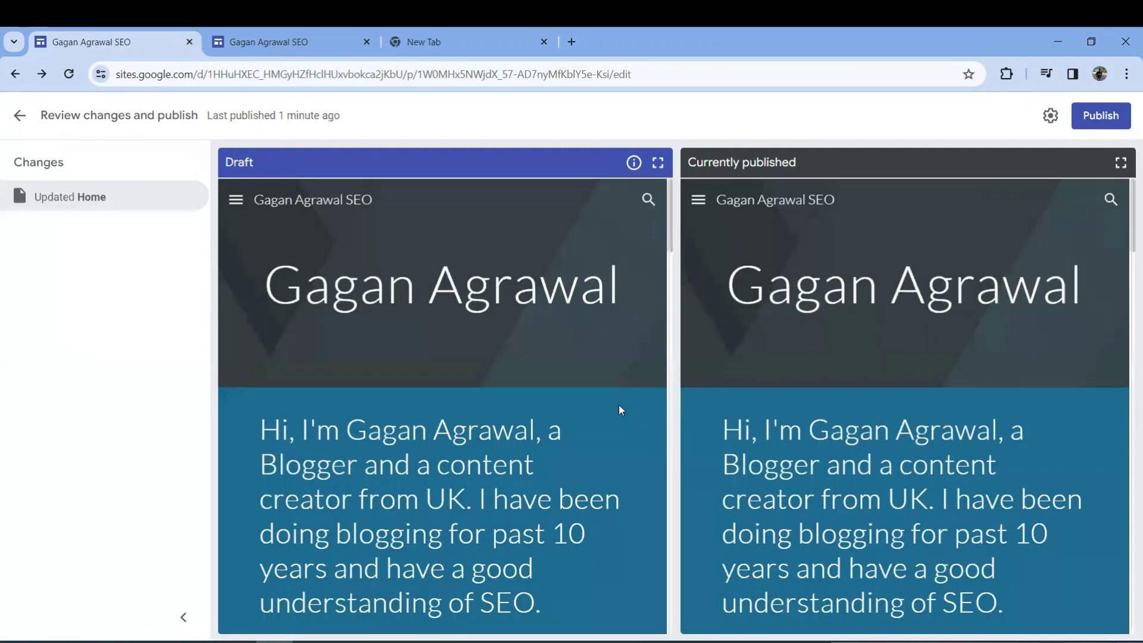
pyautogui.scroll(-6, 619, 408)
pyautogui.scroll(-8, 819, 406)
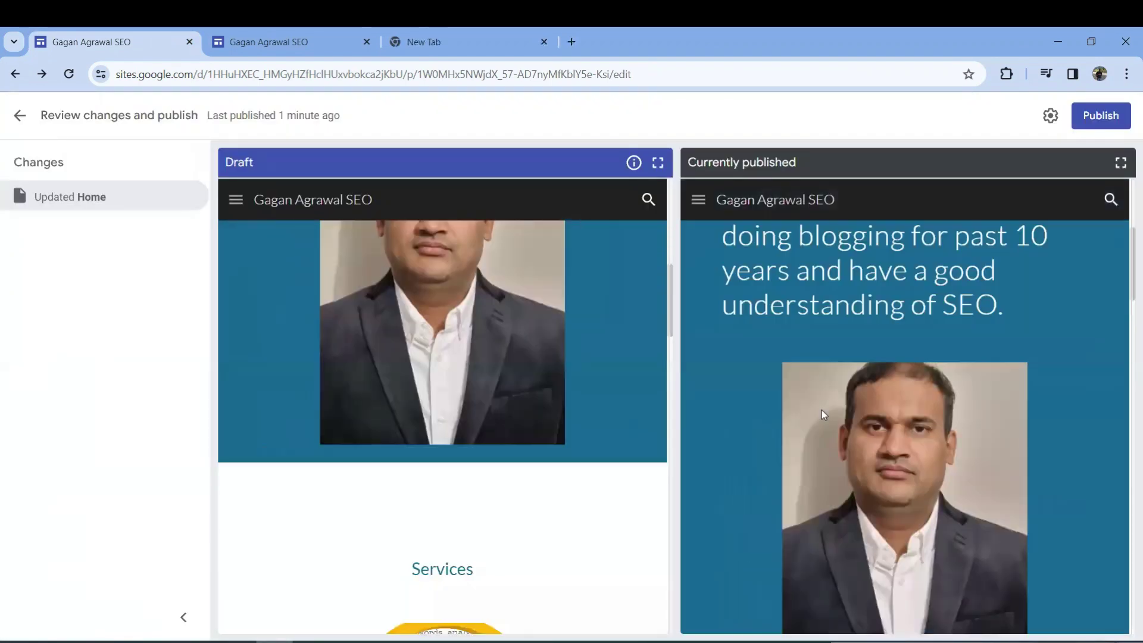
pyautogui.scroll(-4, 807, 426)
pyautogui.scroll(-8, 602, 455)
pyautogui.scroll(-6, 819, 447)
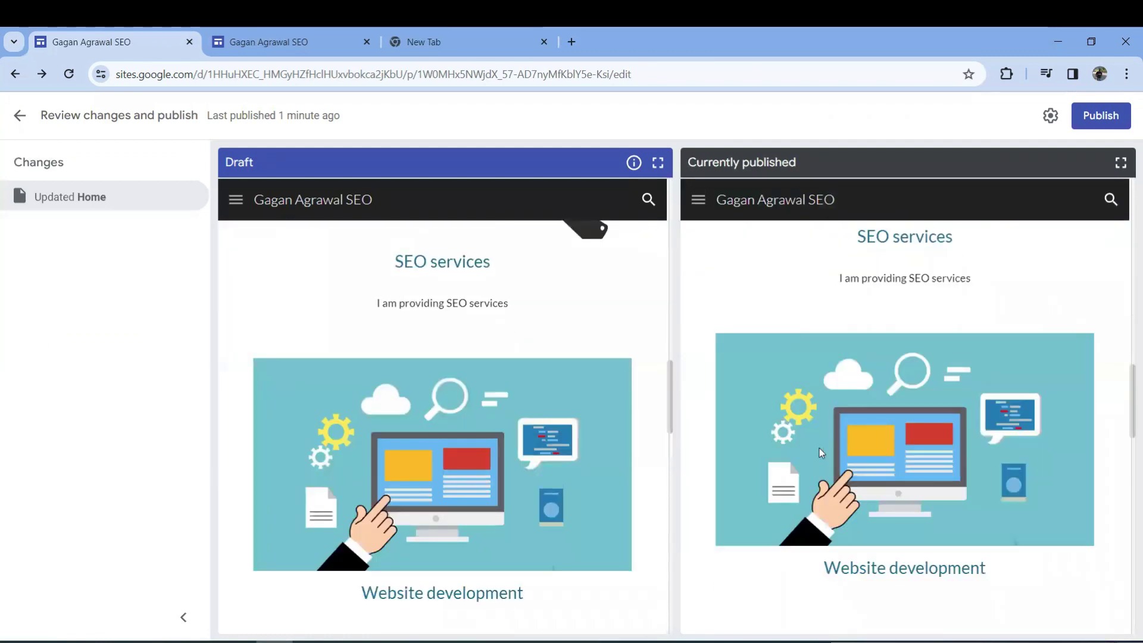
pyautogui.scroll(-5, 891, 382)
pyautogui.scroll(-10, 508, 440)
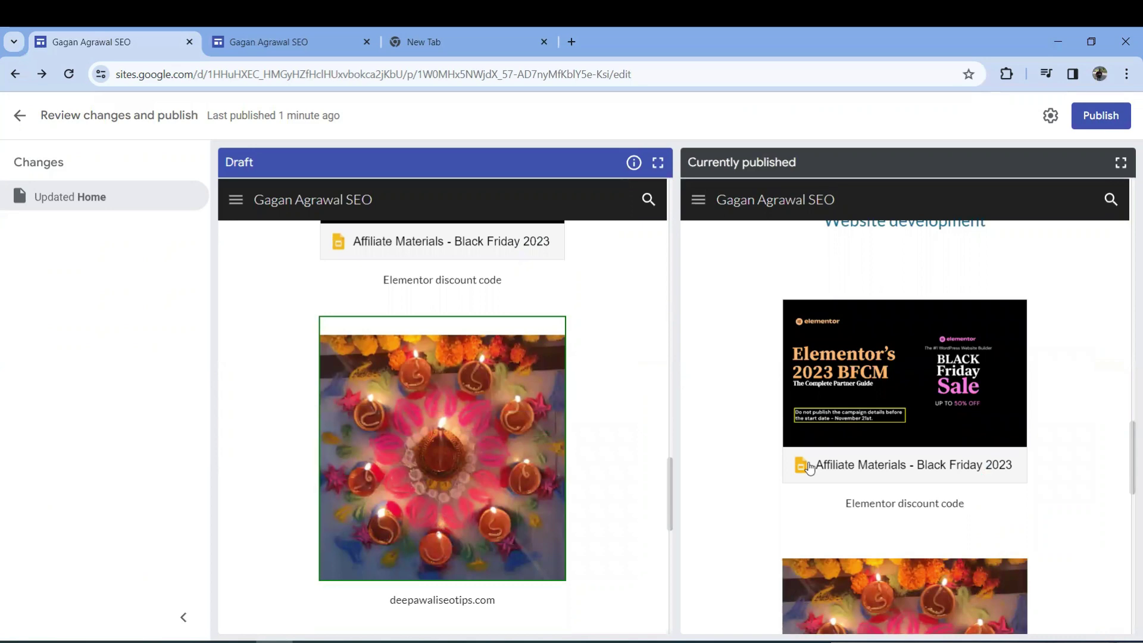
pyautogui.scroll(-2, 808, 467)
pyautogui.scroll(-4, 805, 460)
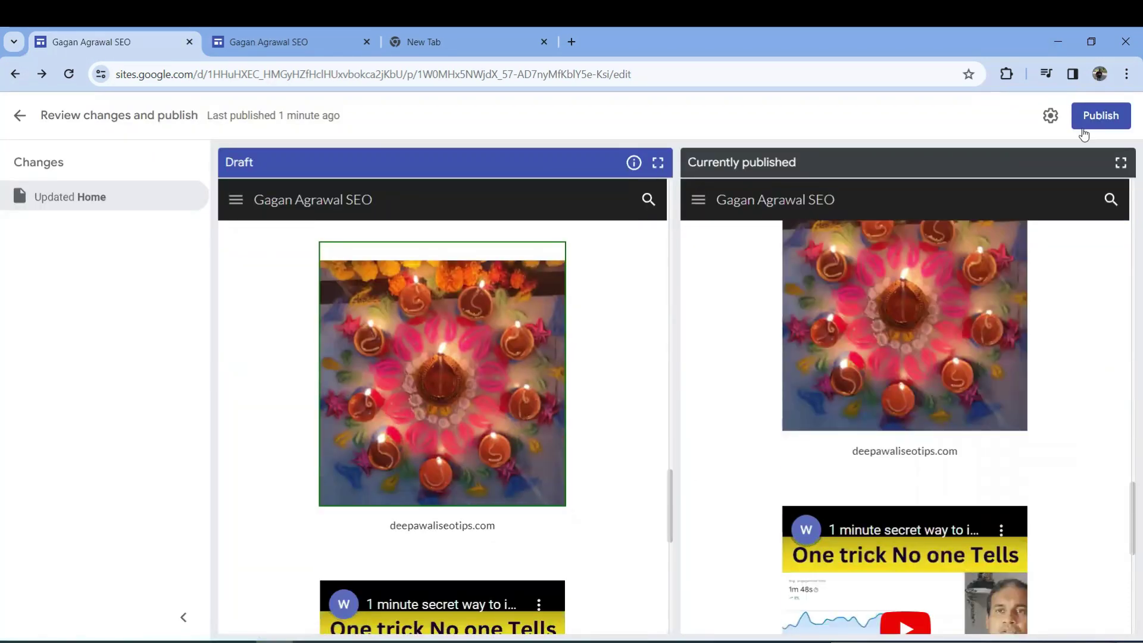
# Republish the site and reload the live tab to show the three captioned work cards
pyautogui.click(1050, 115)
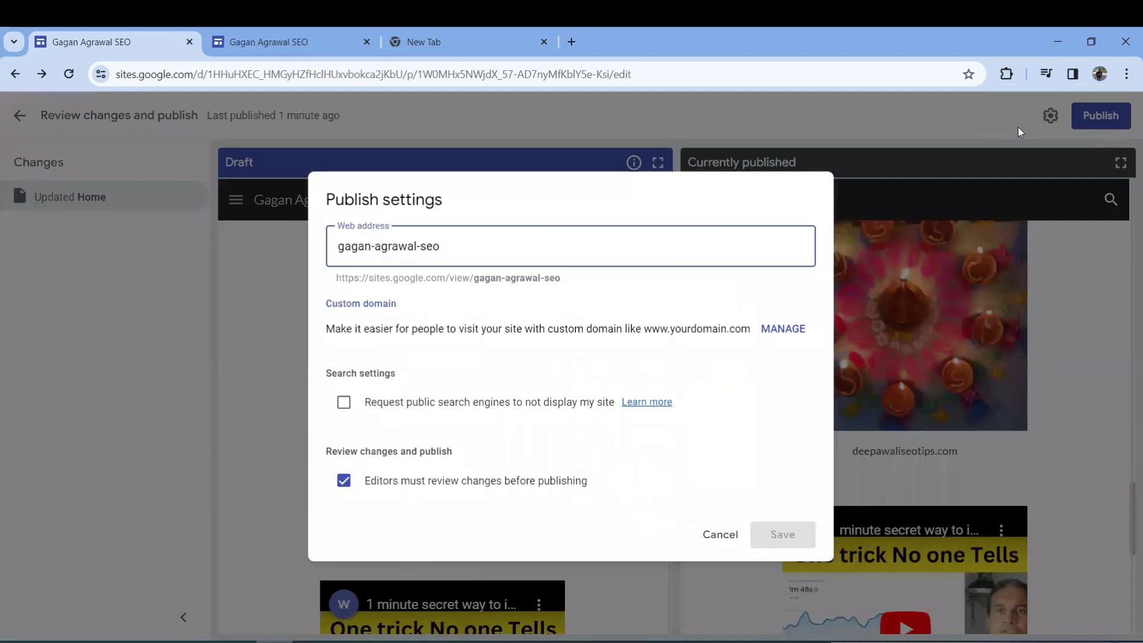
pyautogui.click(731, 535)
pyautogui.click(1112, 118)
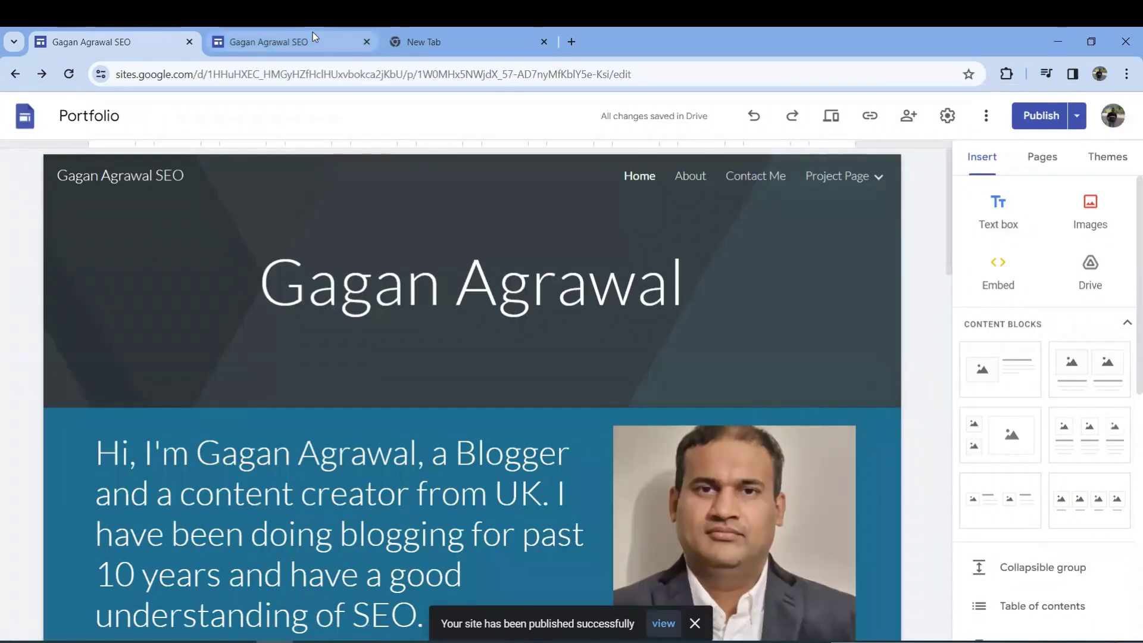
pyautogui.click(313, 35)
pyautogui.click(69, 74)
pyautogui.scroll(-12, 428, 375)
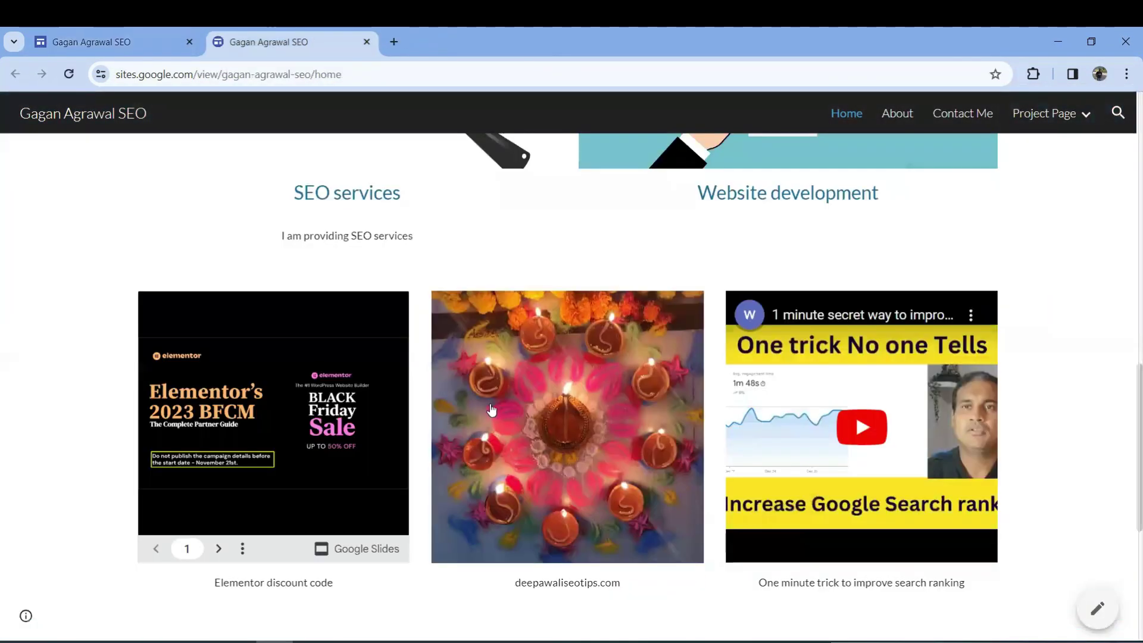
# Confirm the live Diwali image opens Deepawali SEO Tips in a new tab, then return to the editor
pyautogui.click(565, 384)
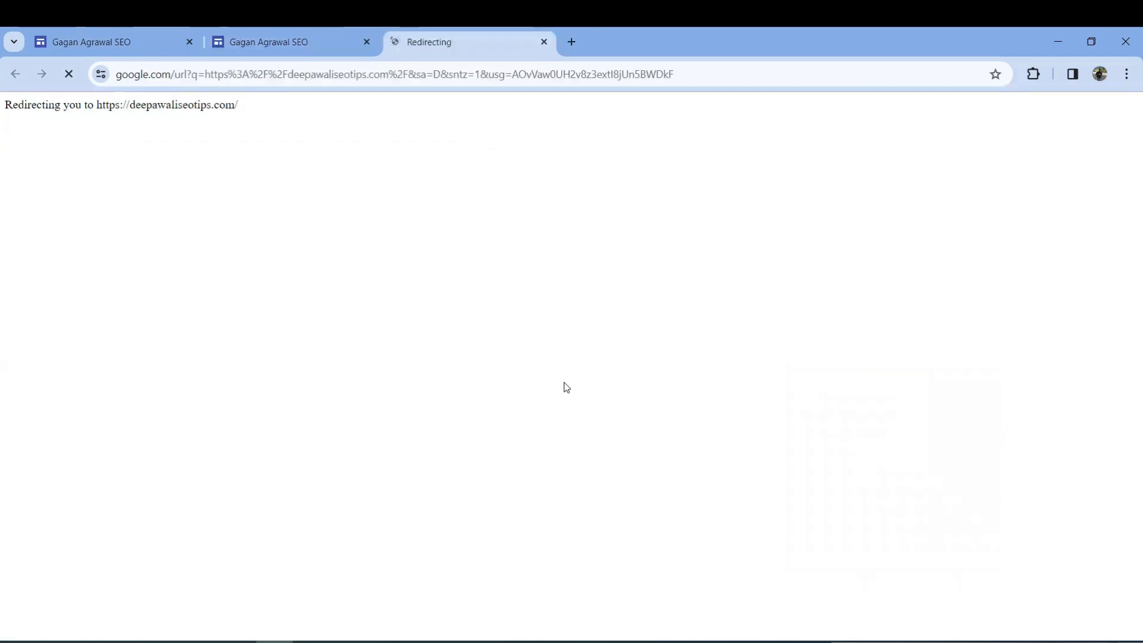
pyautogui.click(295, 43)
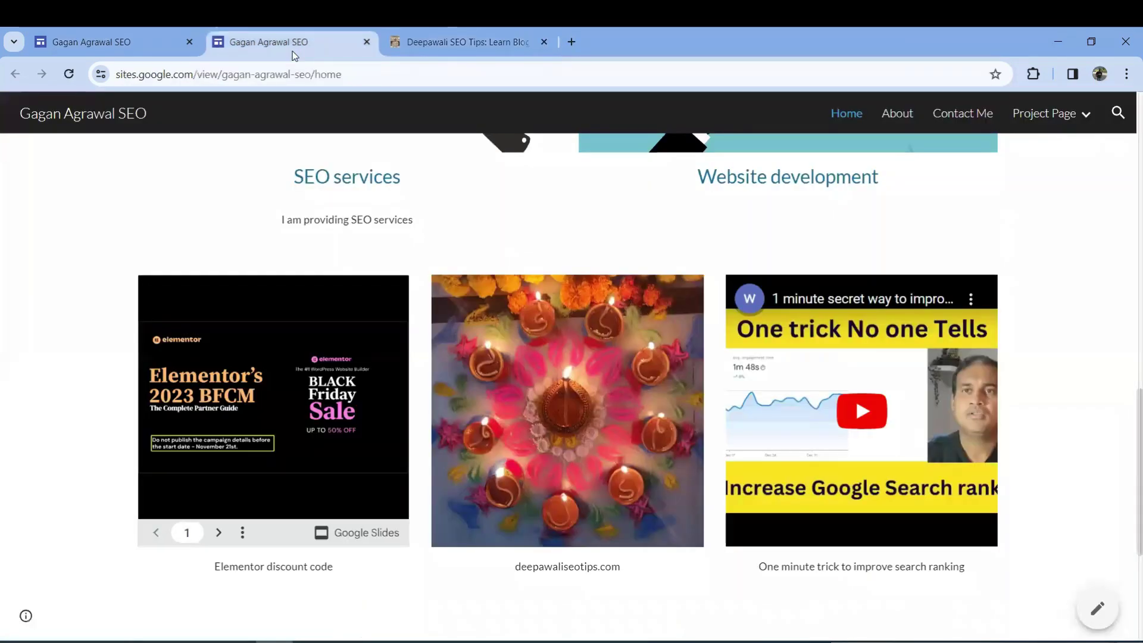
pyautogui.scroll(13, 466, 475)
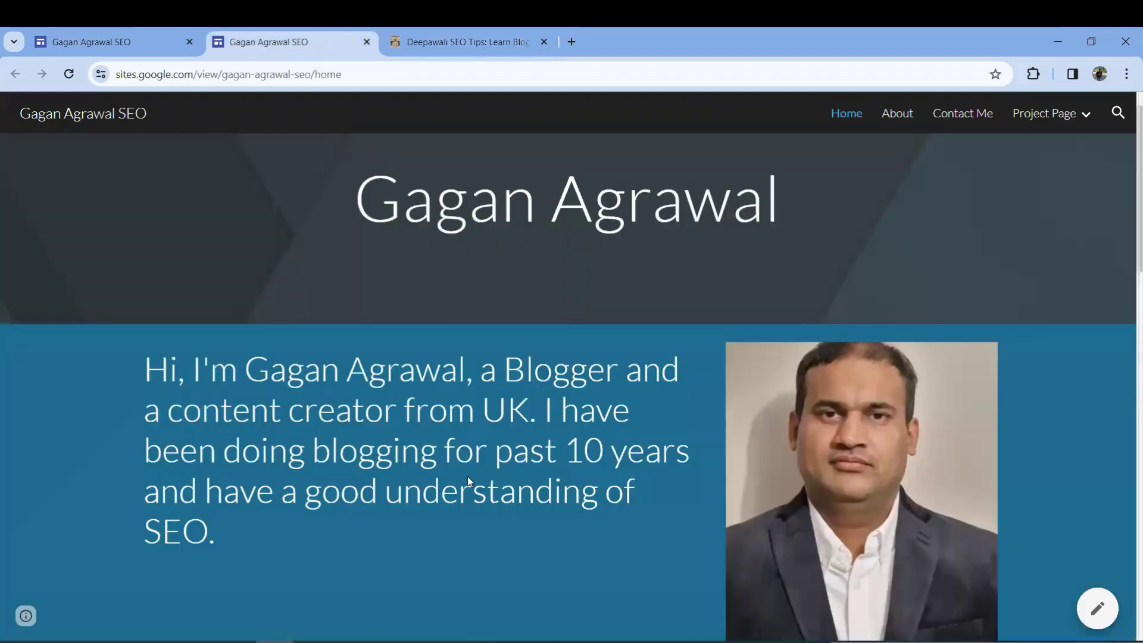
pyautogui.scroll(-5, 470, 475)
pyautogui.scroll(-10, 476, 480)
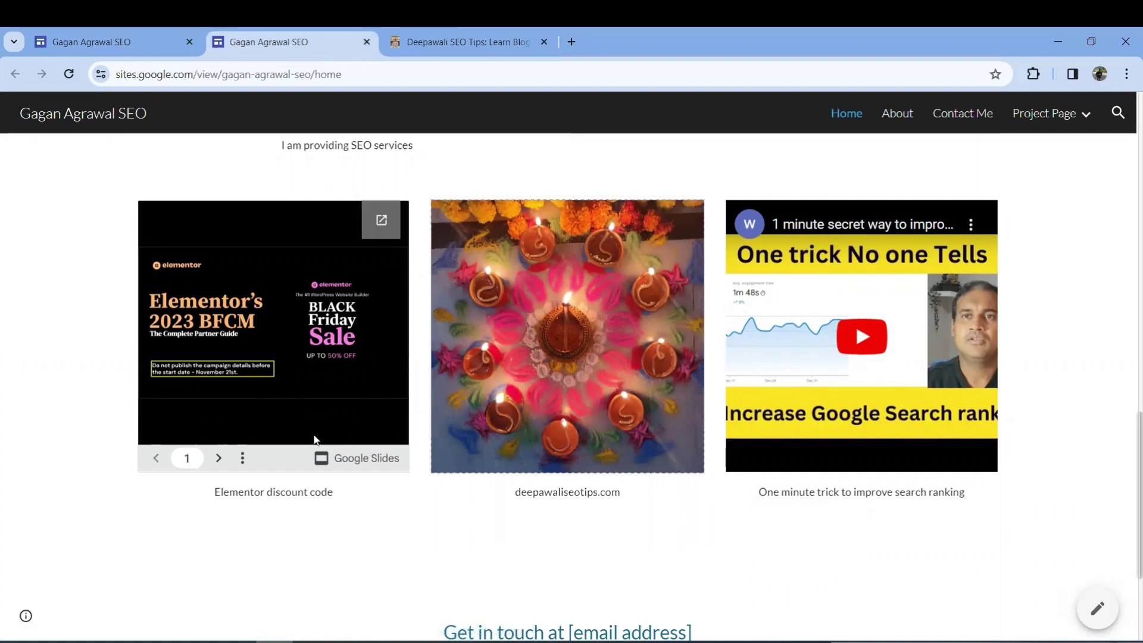
pyautogui.scroll(-3, 261, 394)
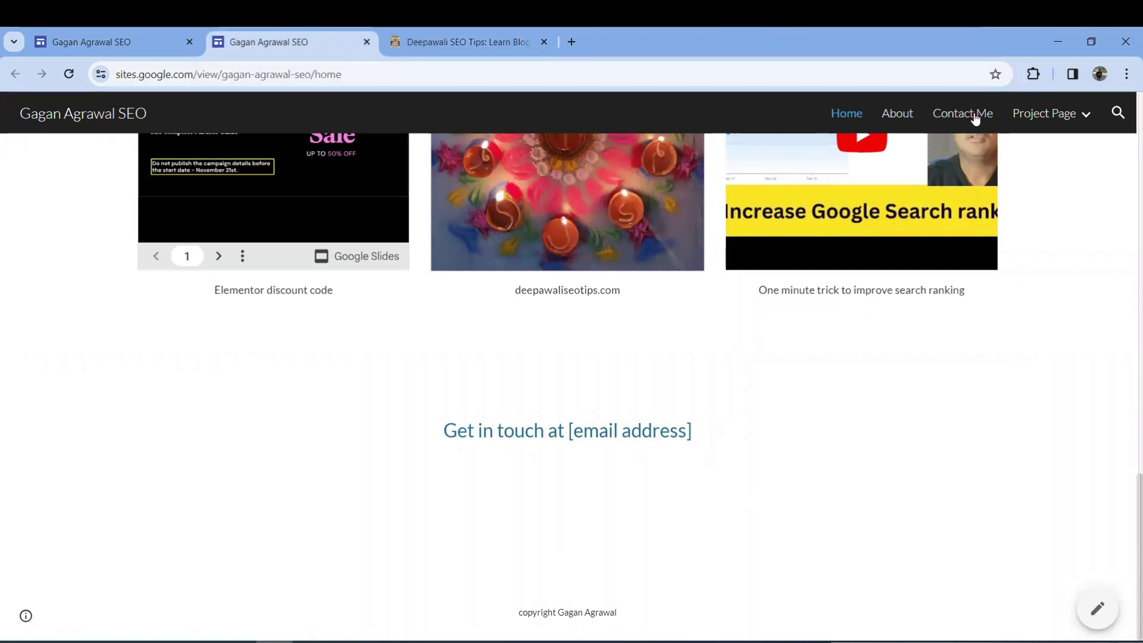
pyautogui.moveTo(1077, 127)
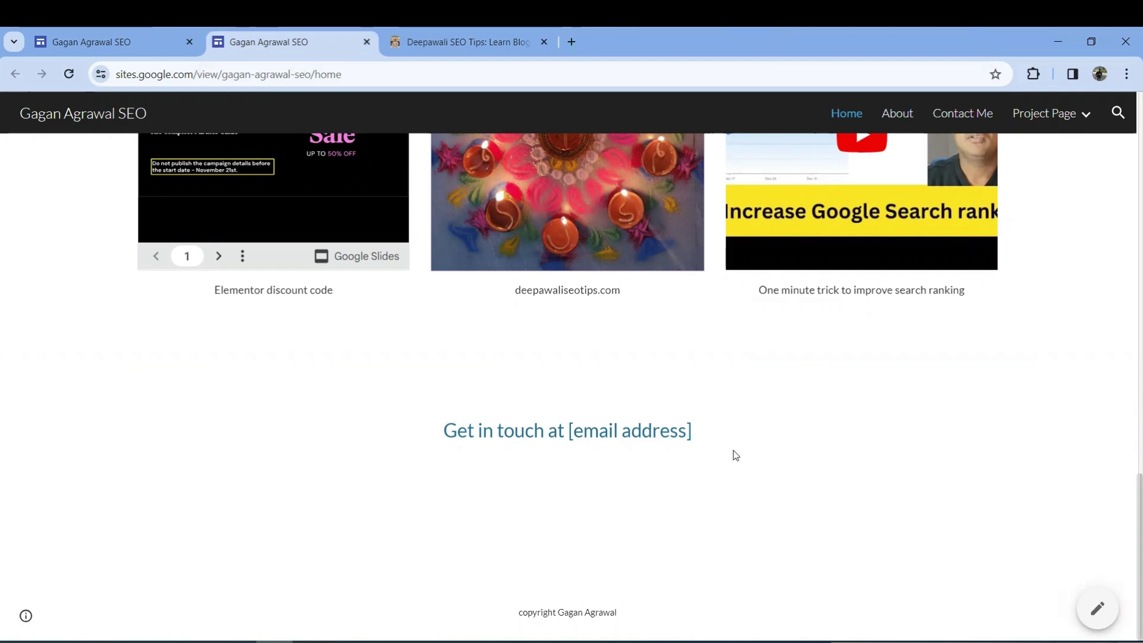
pyautogui.hotkey('ctrl', 'shift', 'Tab')
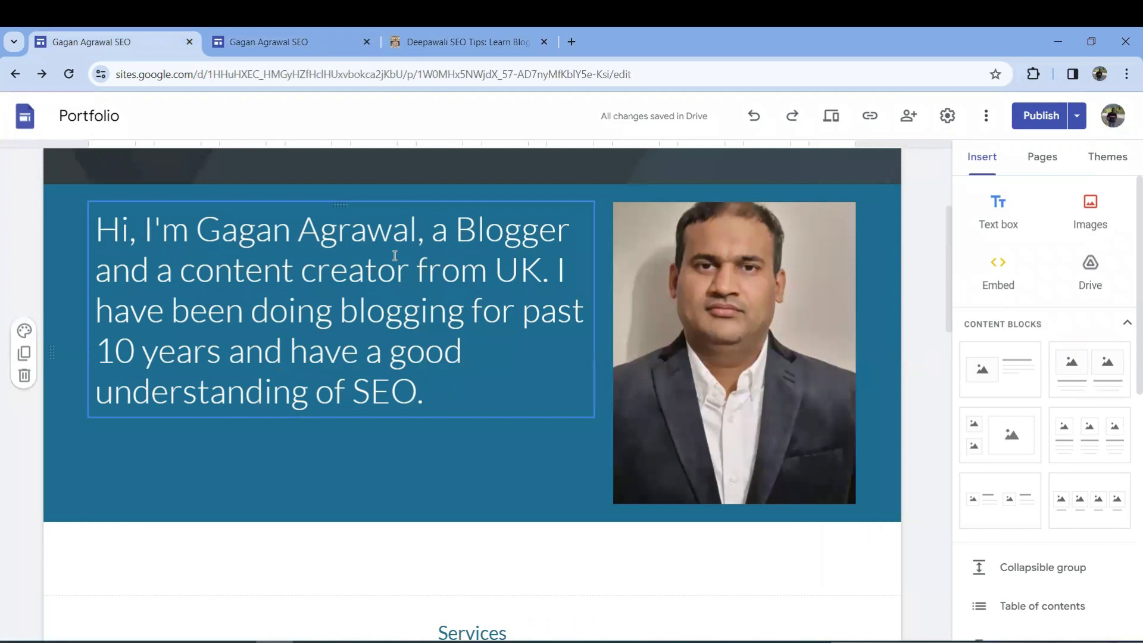